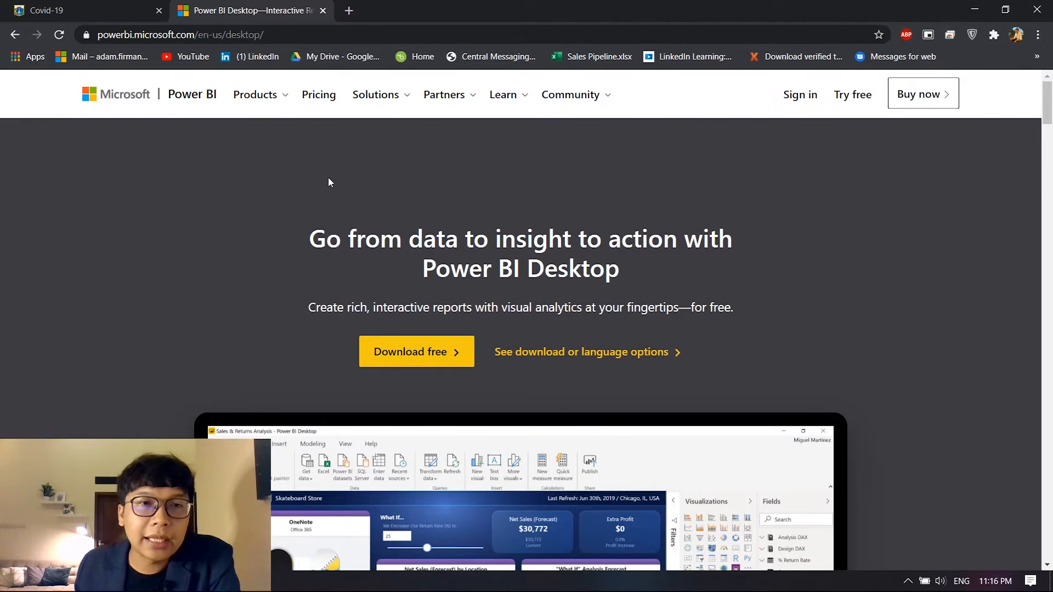
left_click(256, 95)
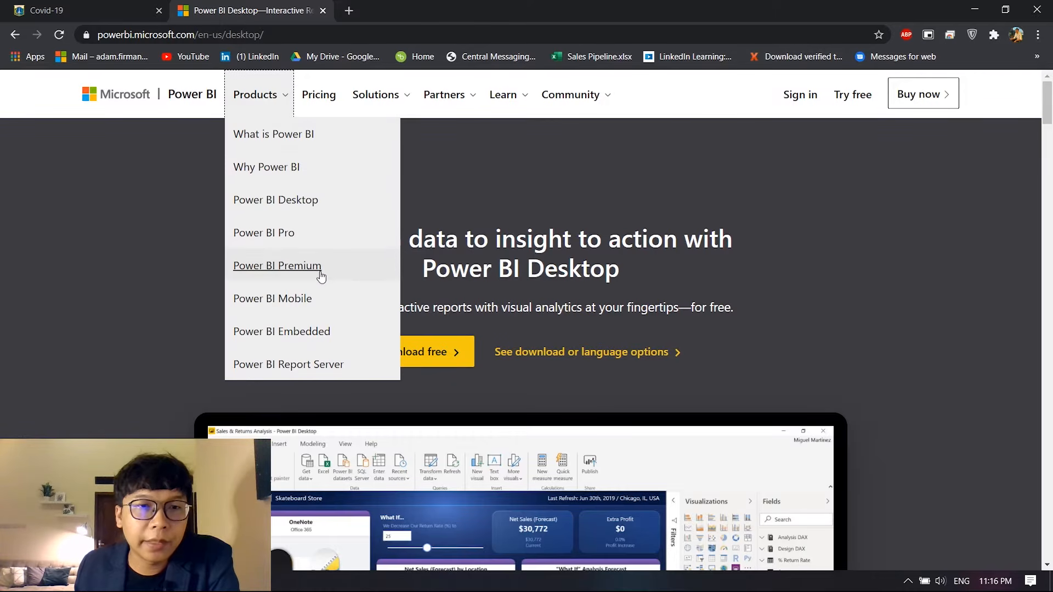
left_click(911, 311)
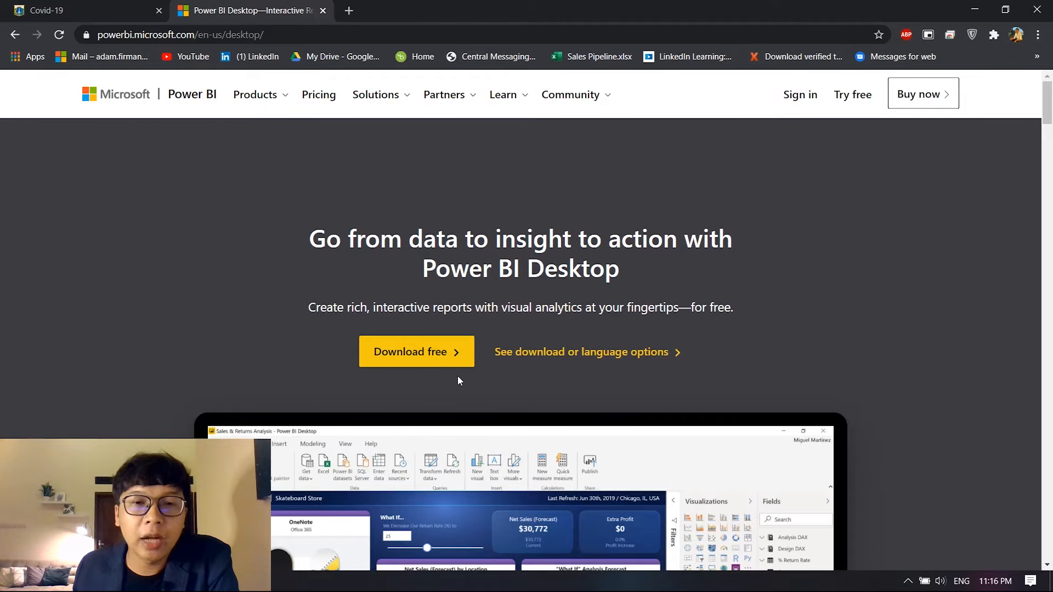
- Launch Power BI Desktop and start importing data from a Text/CSV source
scroll(519, 321, "down", 5)
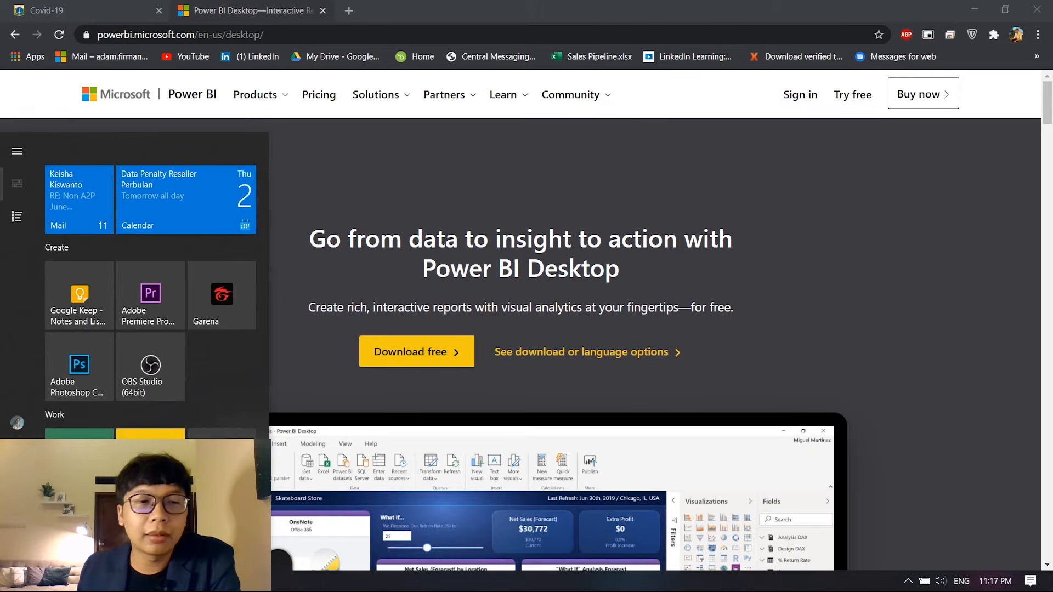
left_click(150, 463)
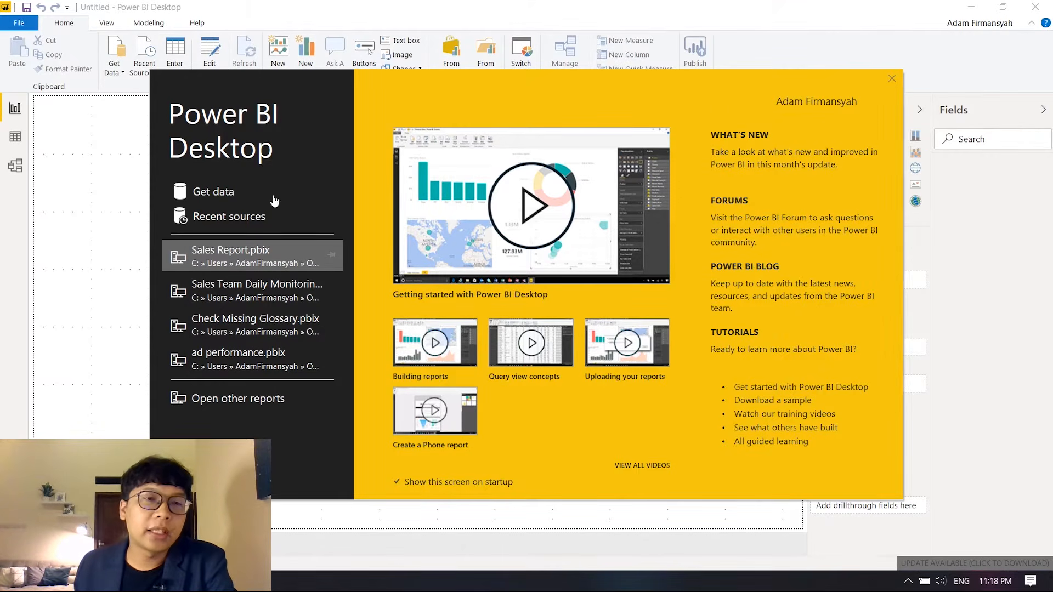
left_click(222, 192)
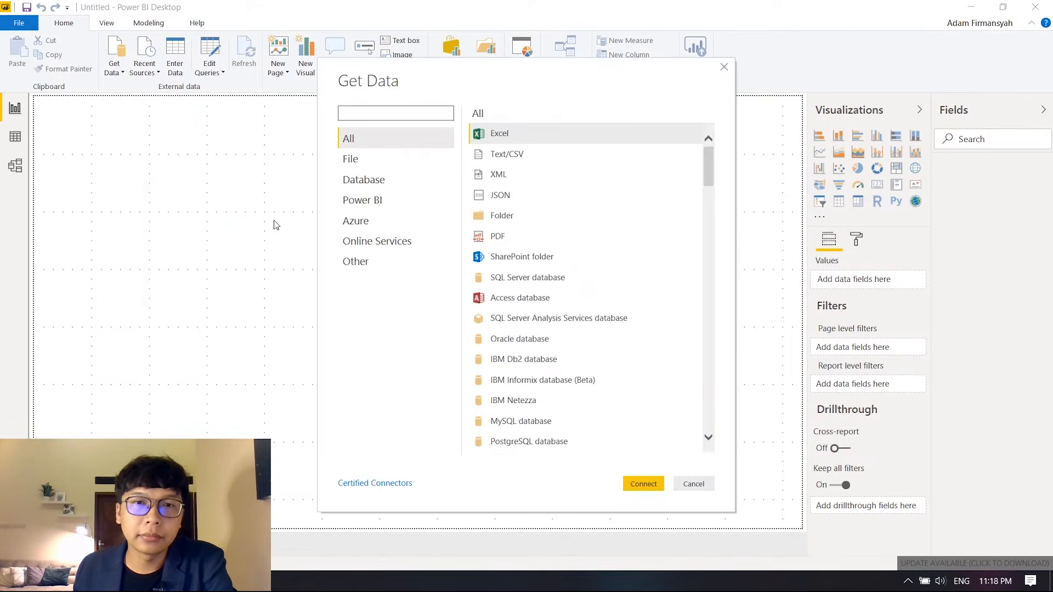
left_click(509, 155)
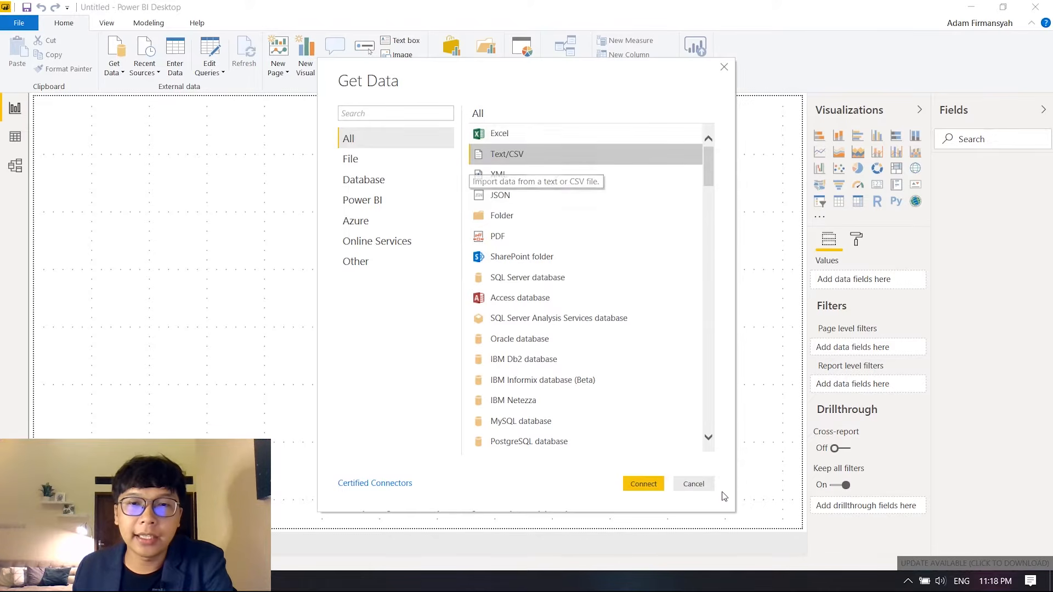
left_click(643, 484)
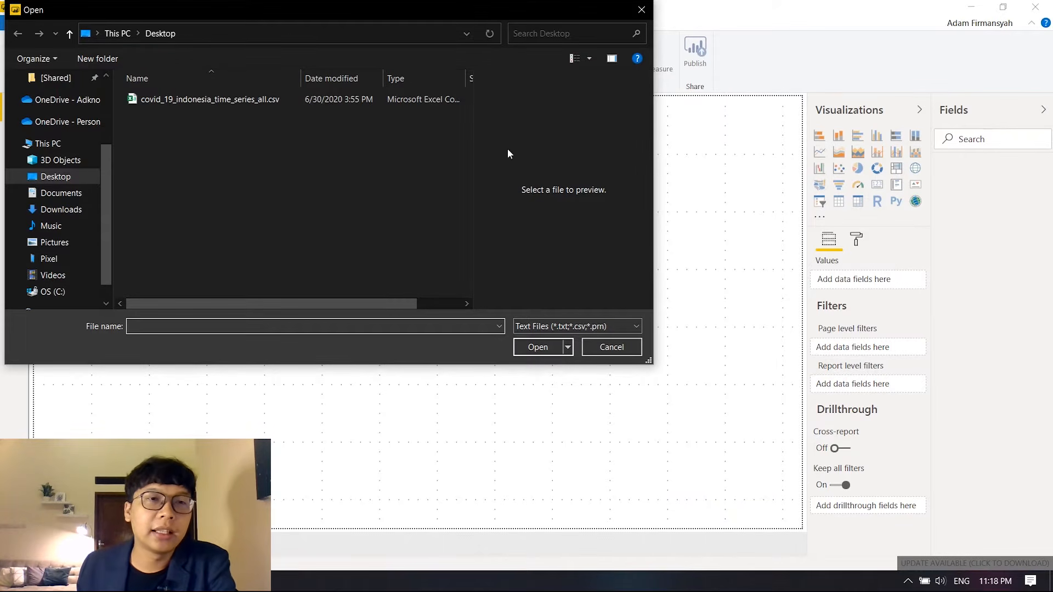
- Open covid_19_indonesia_time_series_all.csv from the Desktop, look through its preview columns and load it into the report
left_click(232, 100)
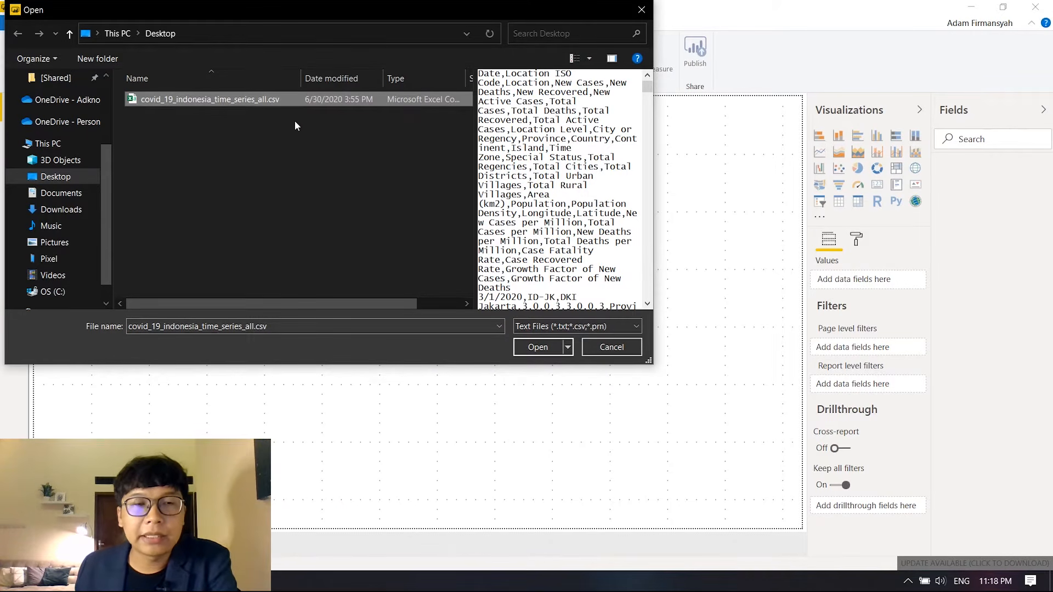
left_click(549, 351)
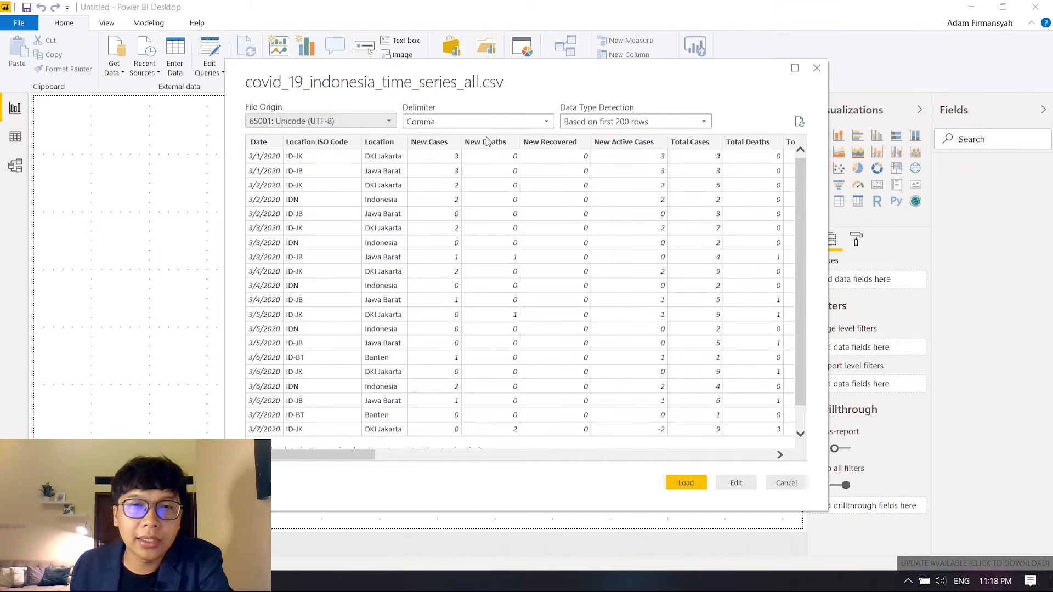
left_click_drag(375, 449, 740, 474)
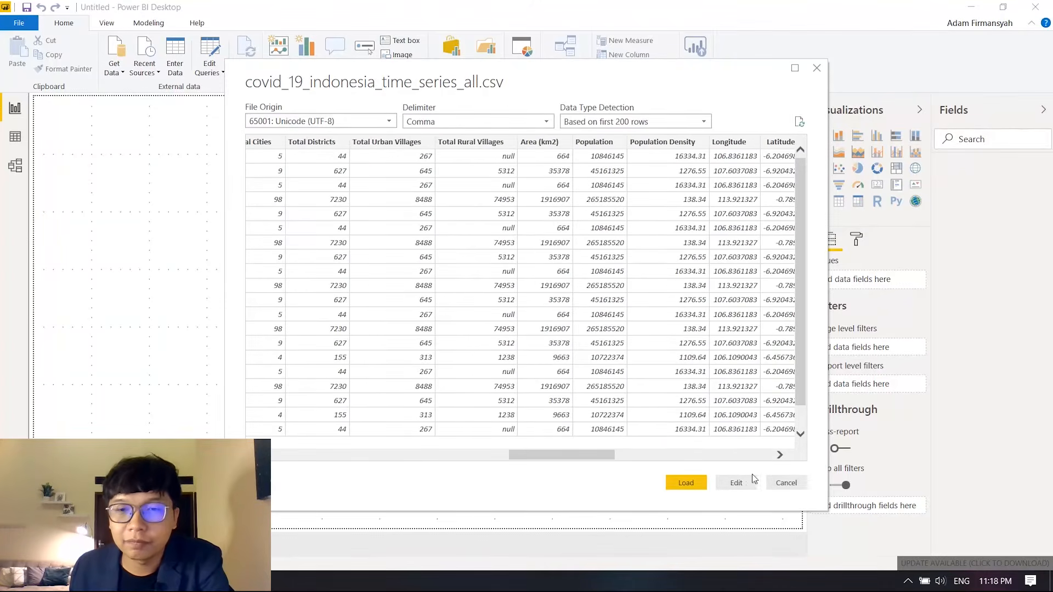
left_click(686, 483)
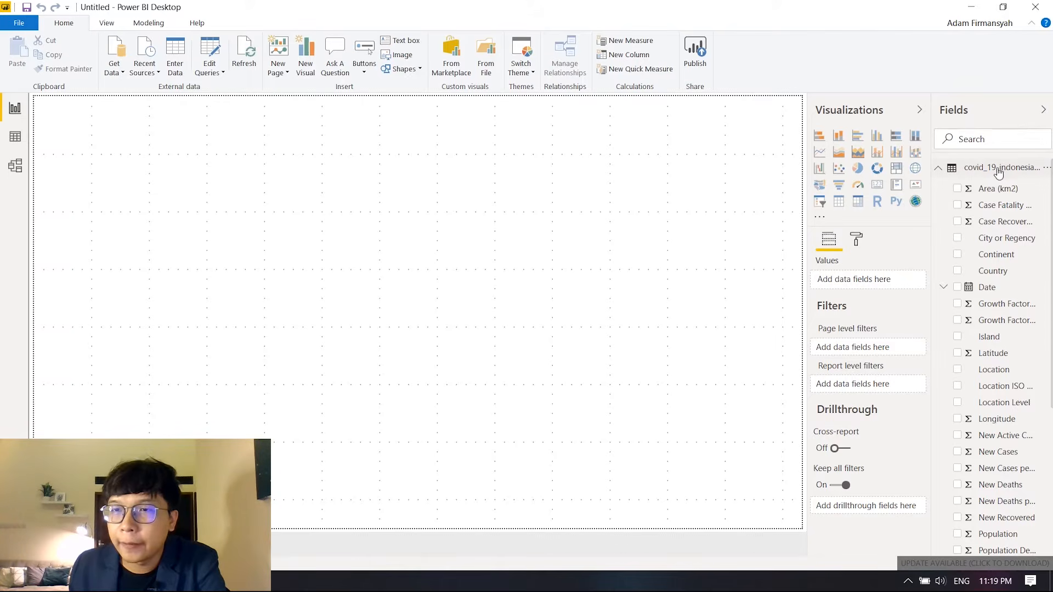
- Examine the imported COVID-19 table's field list and its rows in the data view, and return to the report view
mouse_move(991, 173)
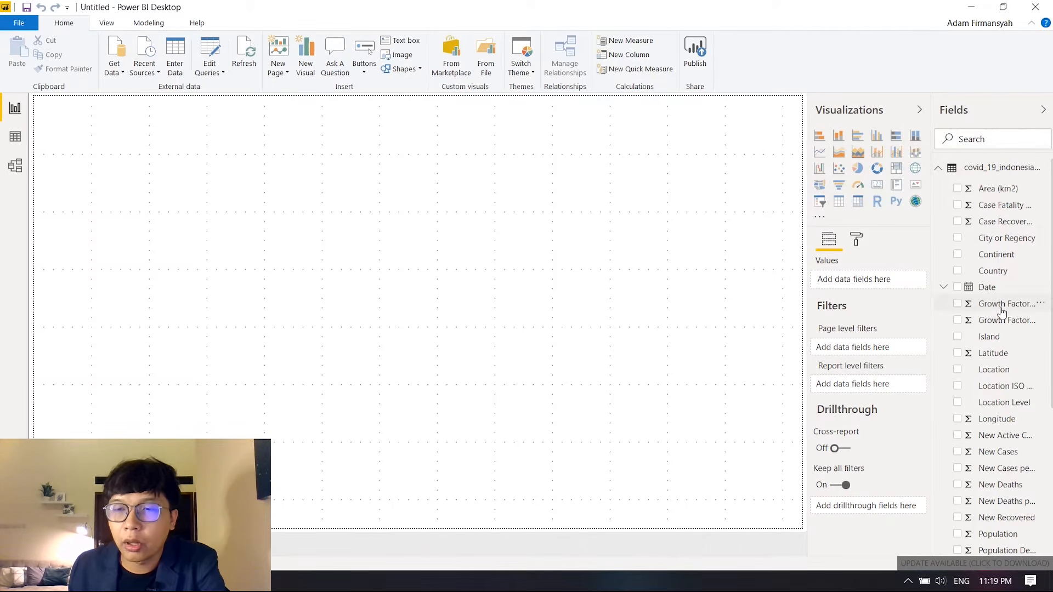
scroll(1018, 499, "down", 1)
scroll(1019, 499, "down", 3)
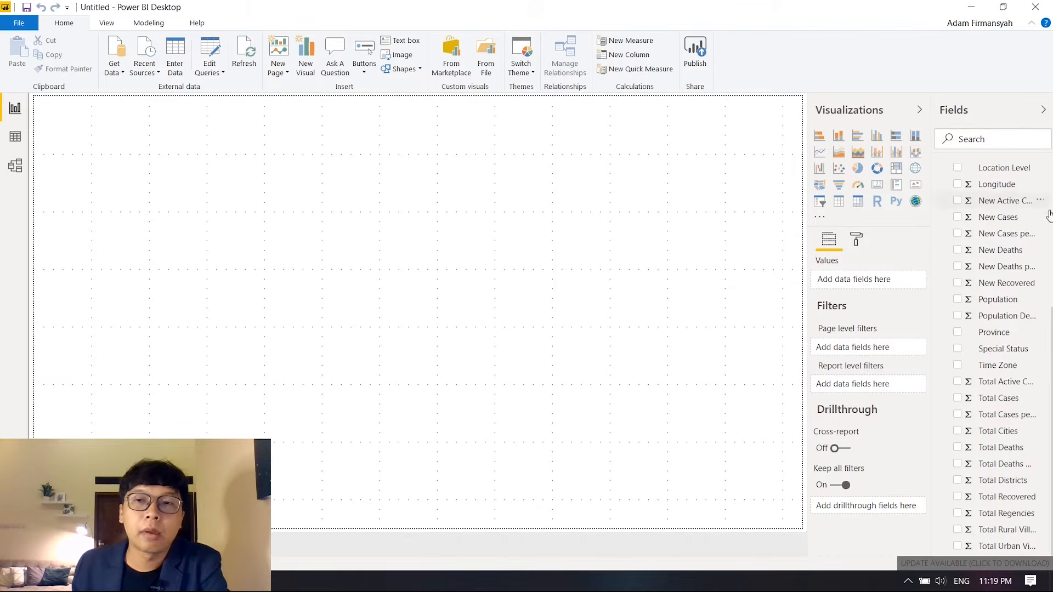
scroll(1014, 230, "up", 4)
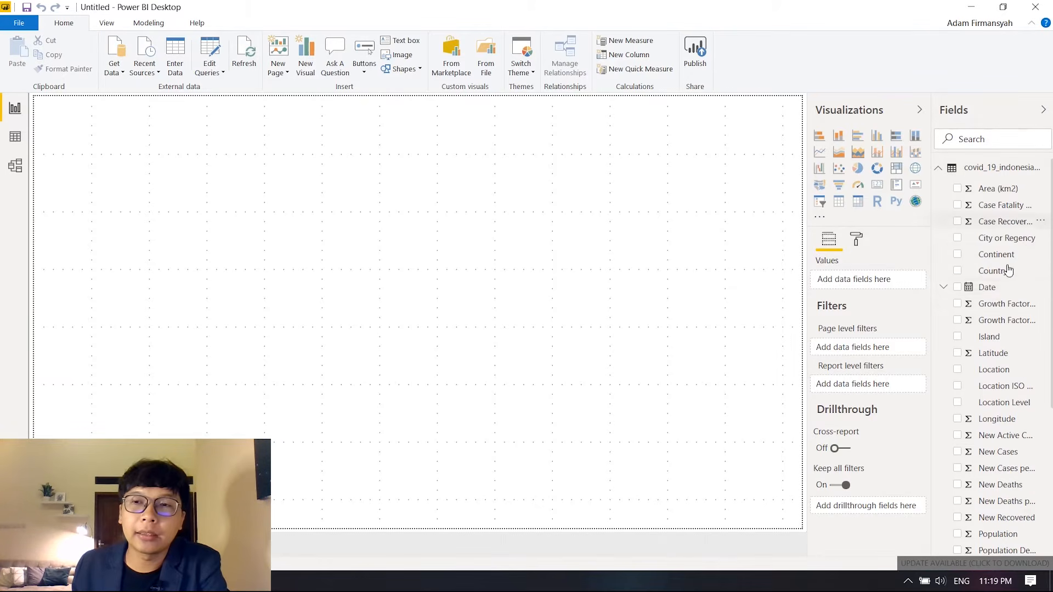
left_click(14, 139)
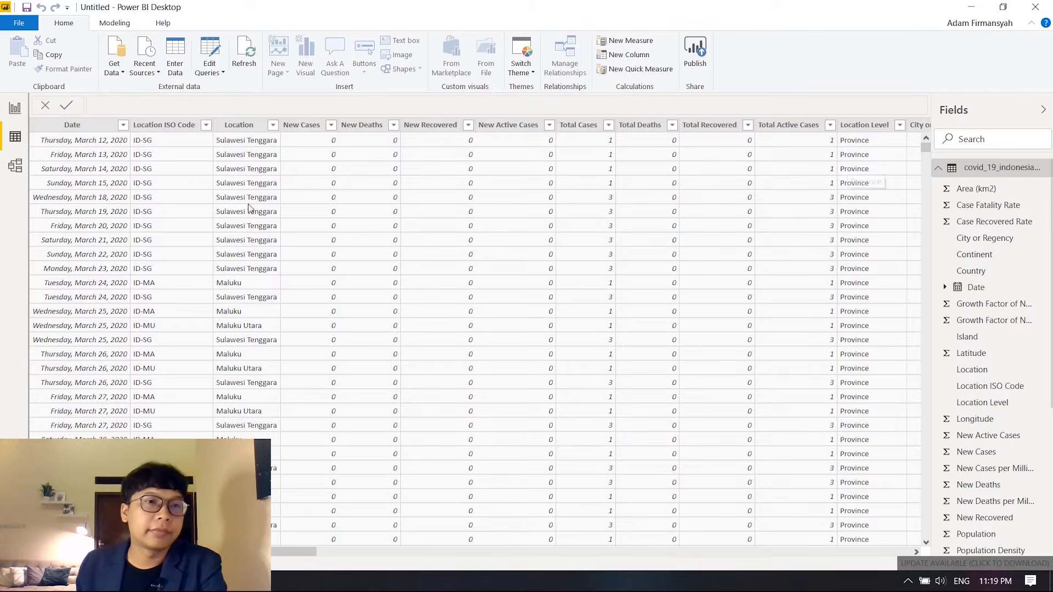
left_click(10, 106)
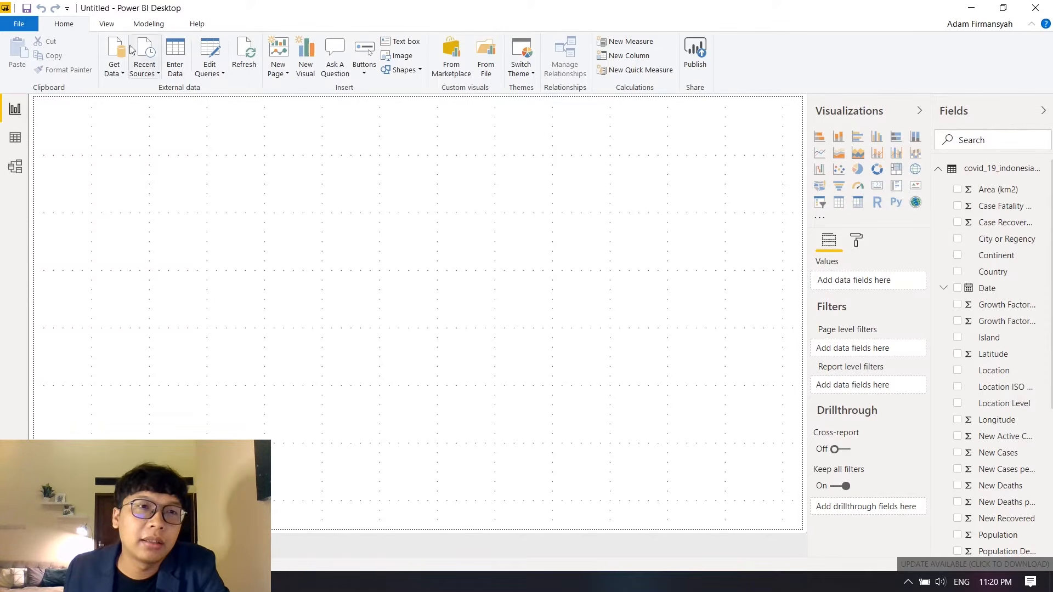
left_click(106, 24)
left_click(149, 25)
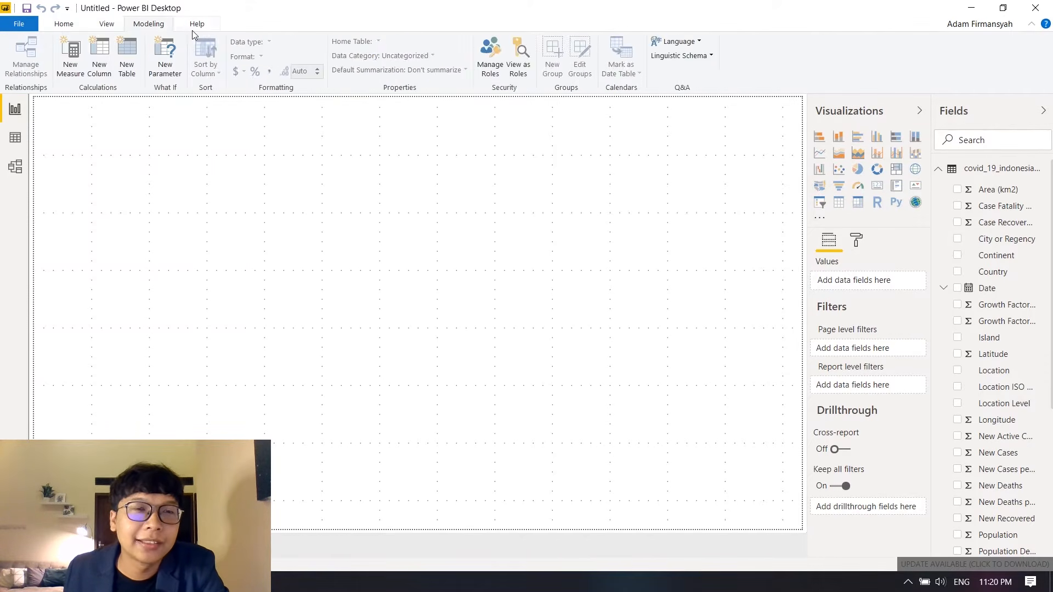
left_click(186, 25)
left_click(67, 25)
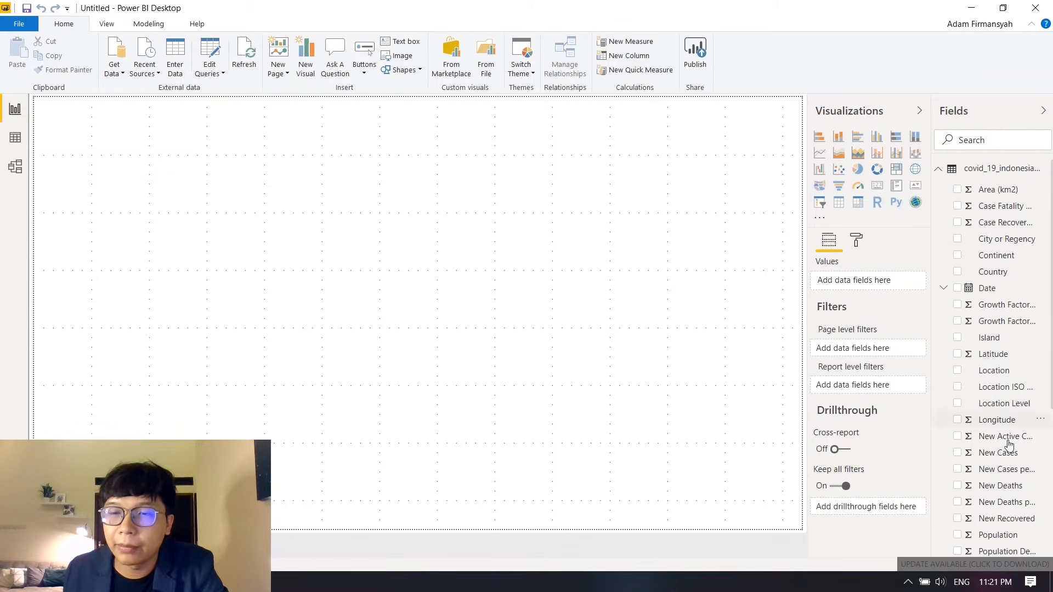
scroll(1006, 433, "down", 5)
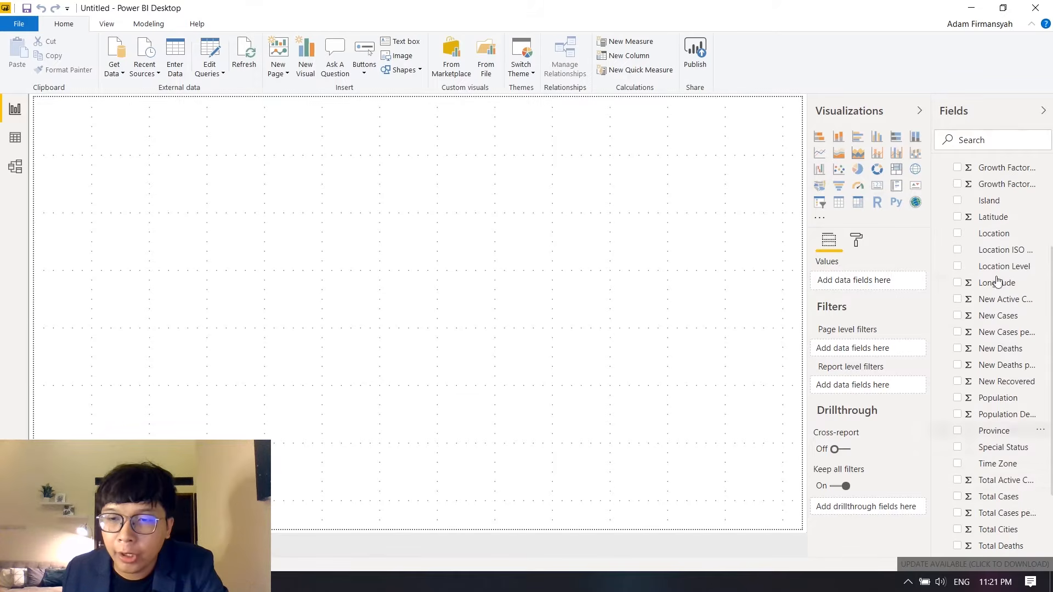
scroll(1006, 405, "up", 5)
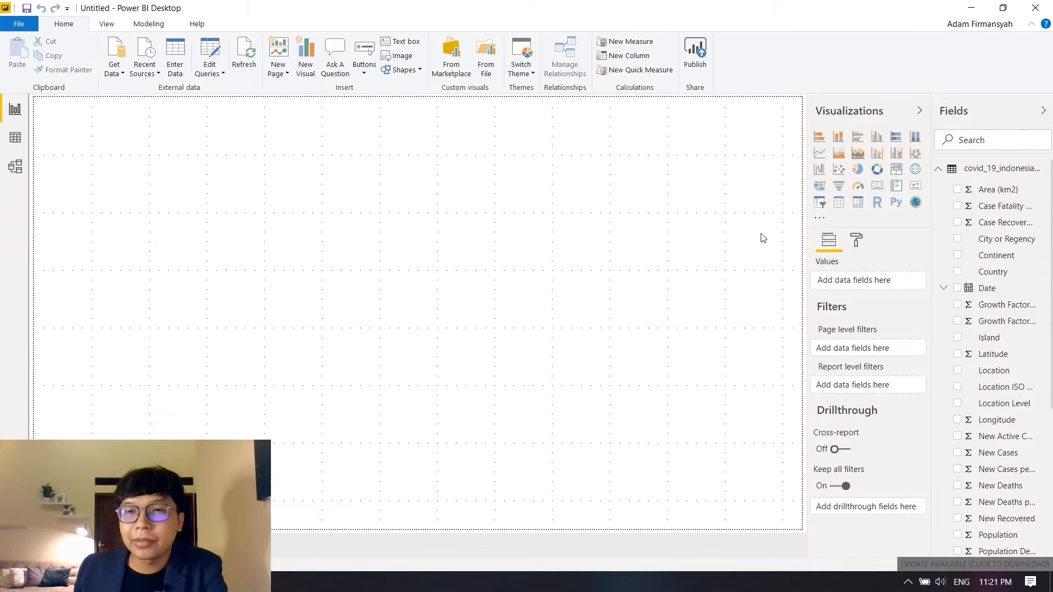
- Add a clustered column chart with Date on the axis and New Cases as value, widen it and place it near the page's left edge
left_click(879, 144)
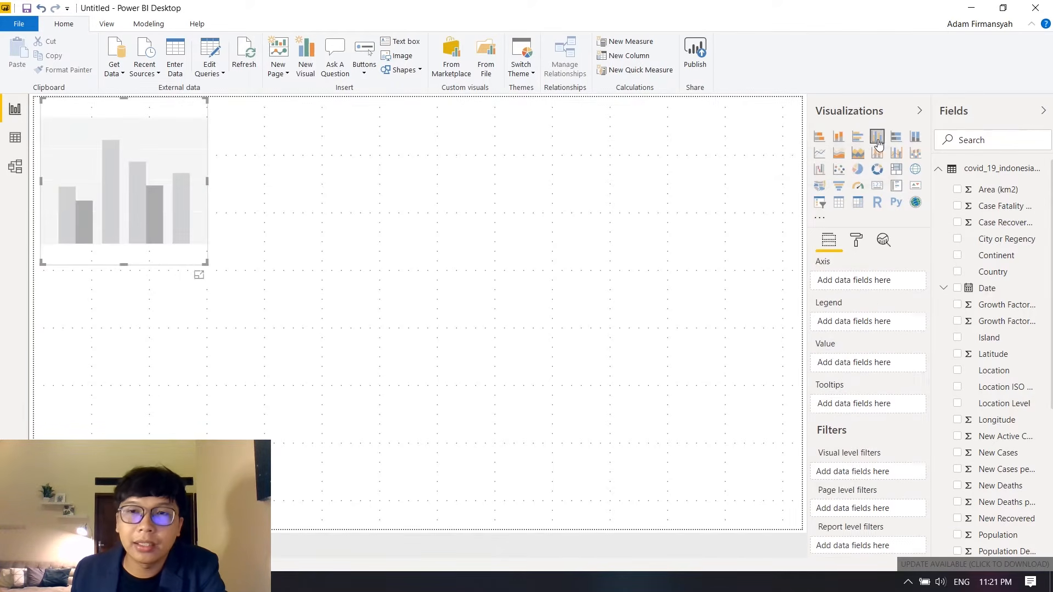
left_click_drag(192, 142, 393, 218)
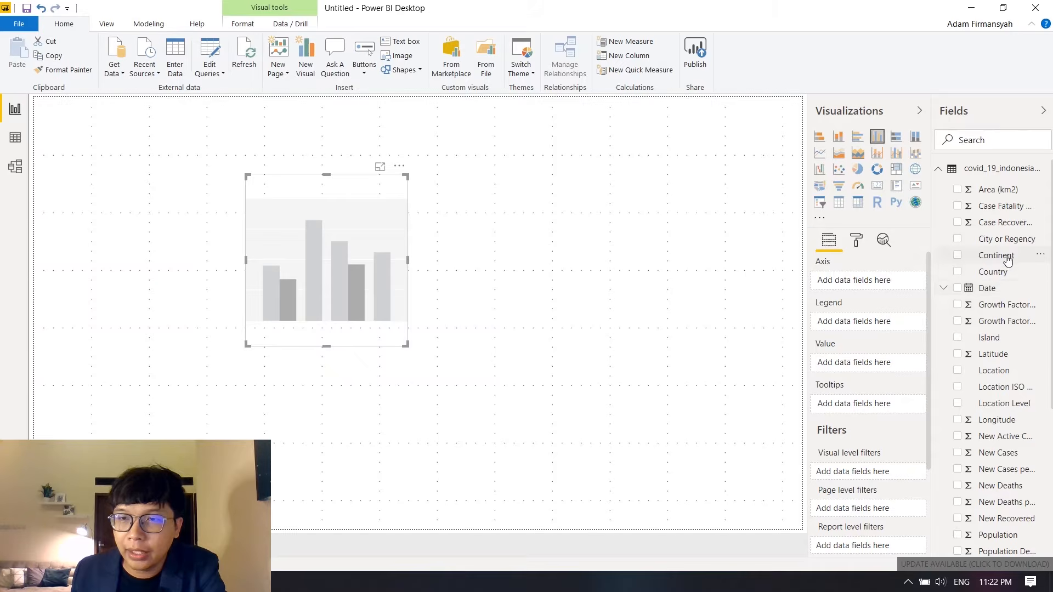
left_click_drag(1006, 295, 856, 285)
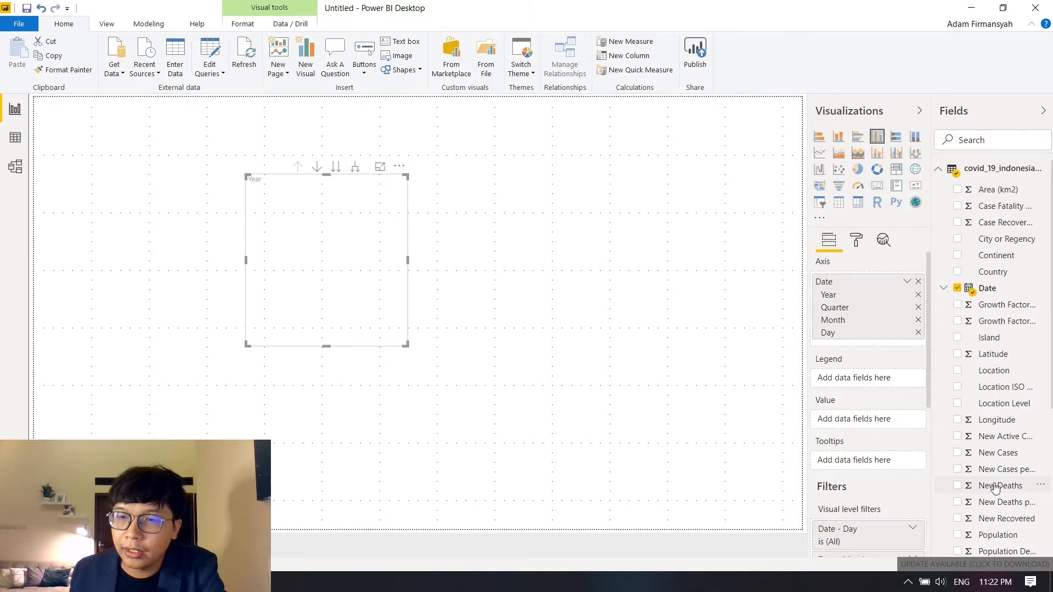
left_click_drag(1007, 460, 869, 419)
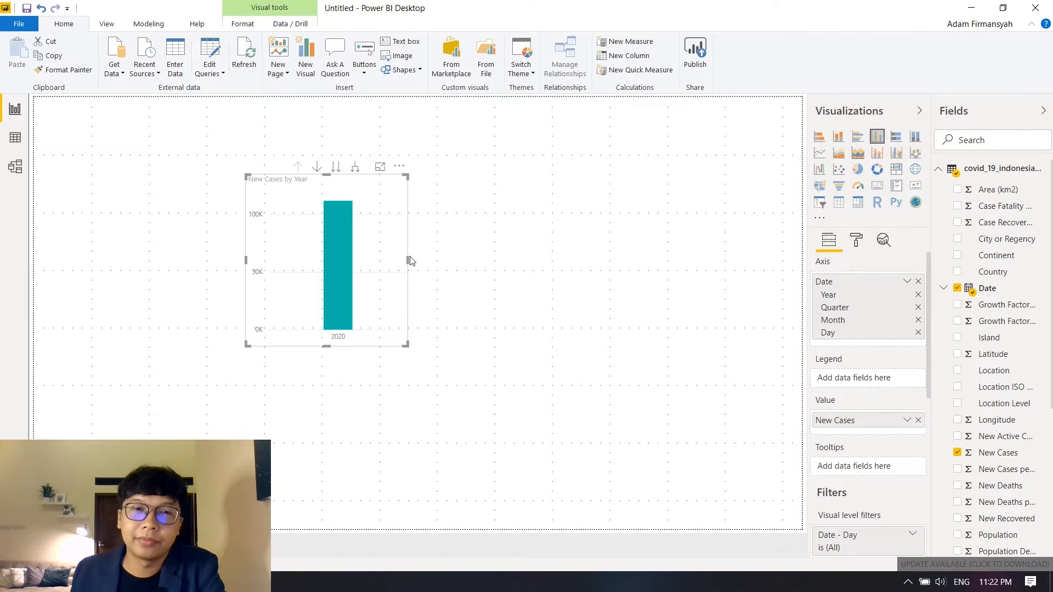
left_click_drag(407, 261, 494, 263)
left_click_drag(444, 194, 265, 195)
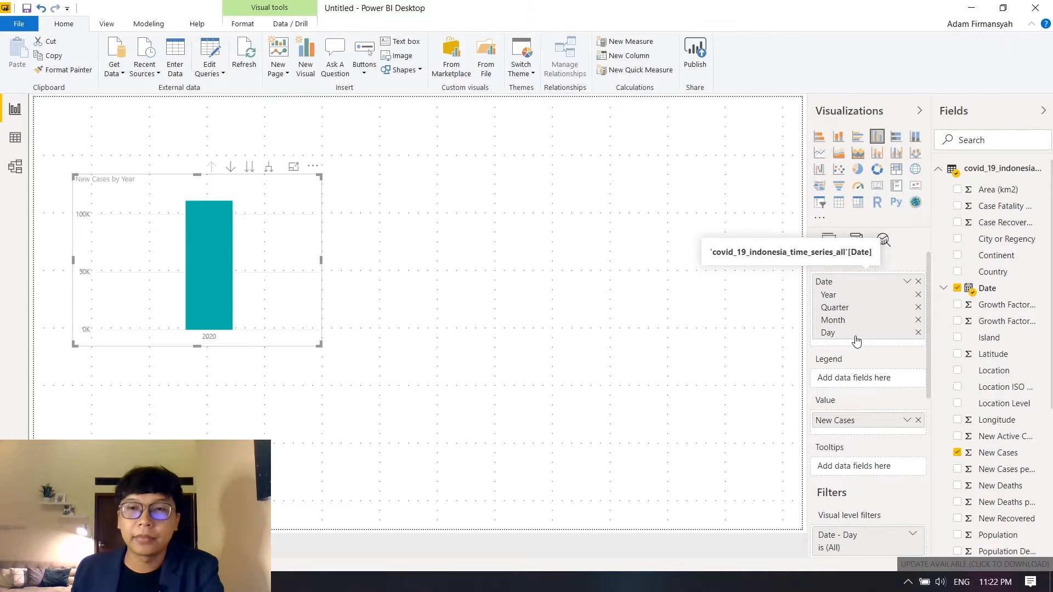
- Switch the chart's axis from Date Hierarchy to plain Date and stretch the chart across most of the page width
left_click(907, 283)
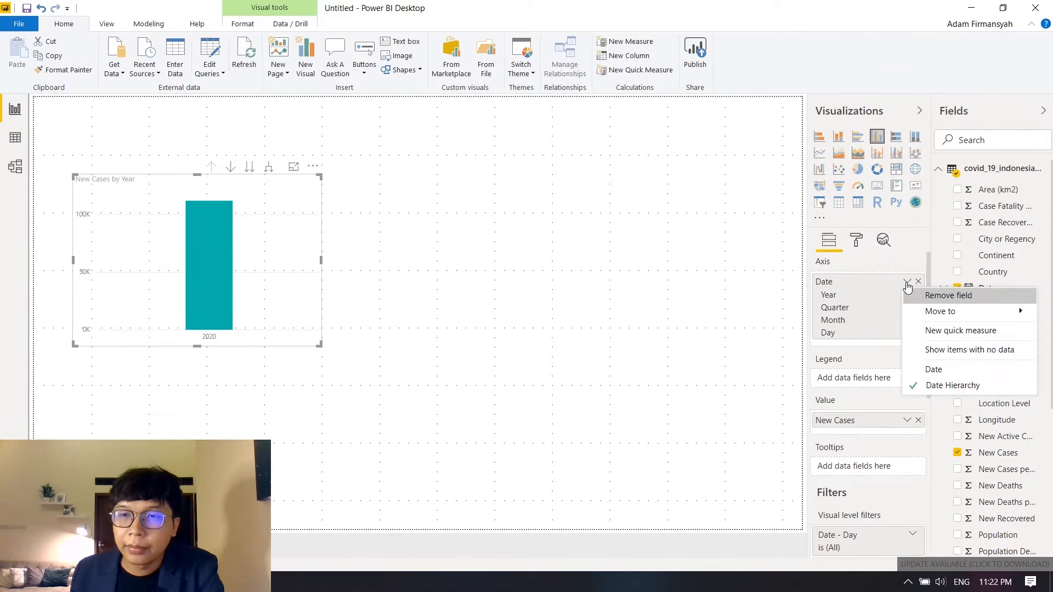
left_click(946, 371)
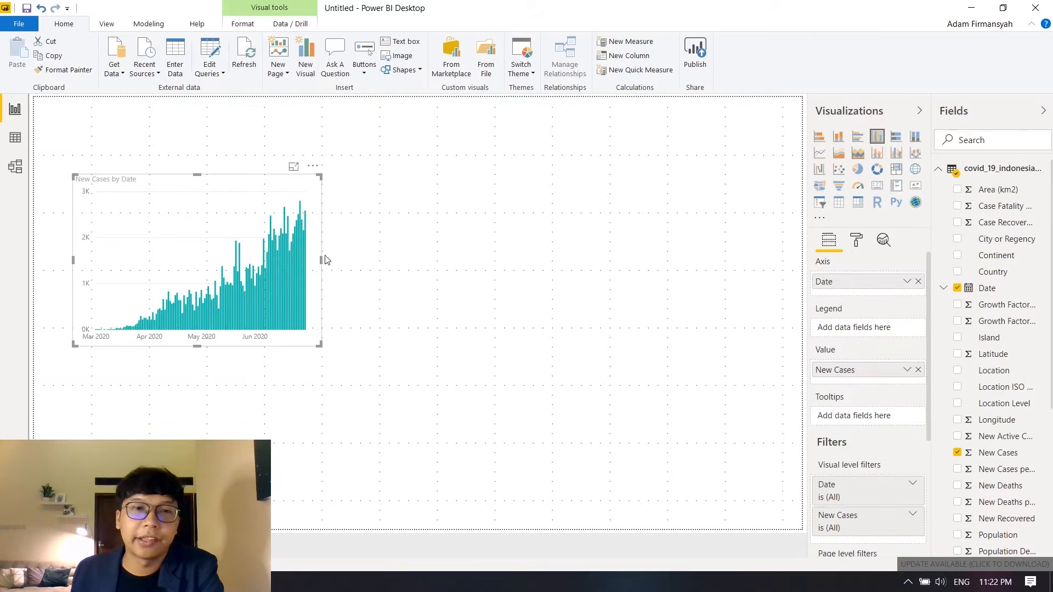
left_click_drag(322, 259, 759, 308)
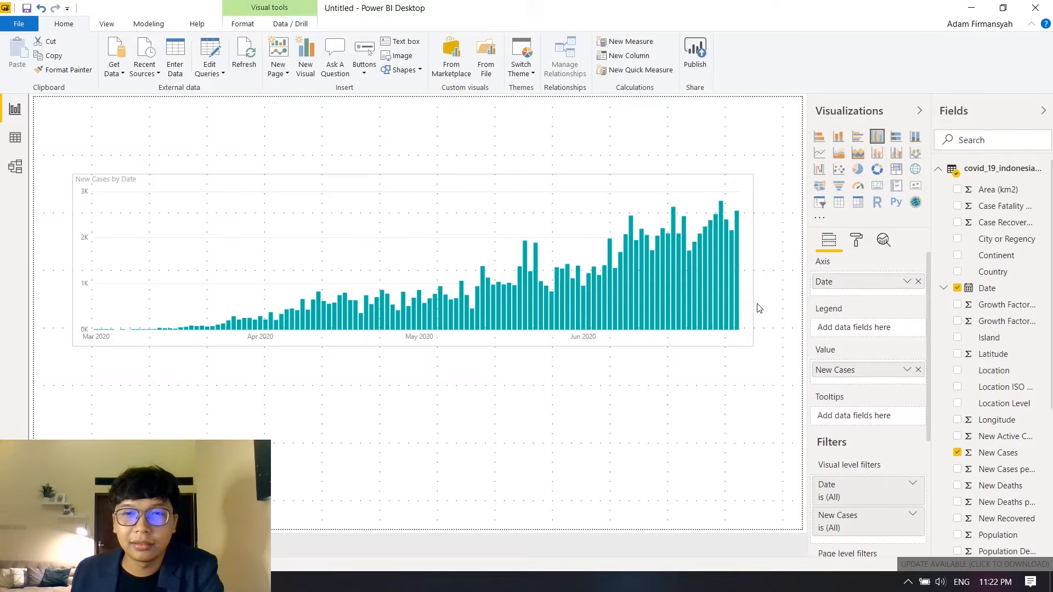
left_click(759, 308)
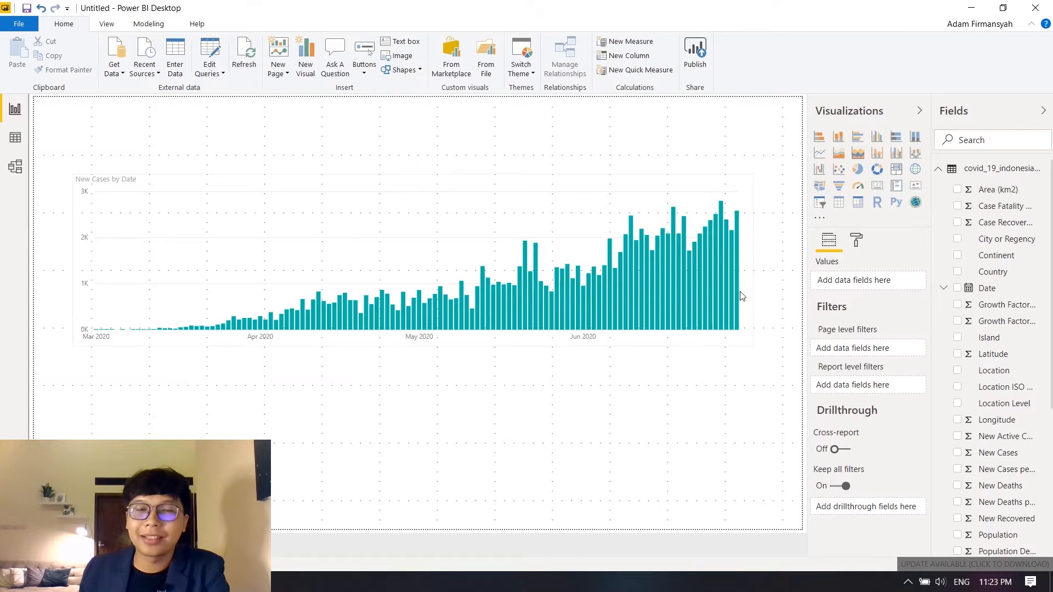
mouse_move(705, 252)
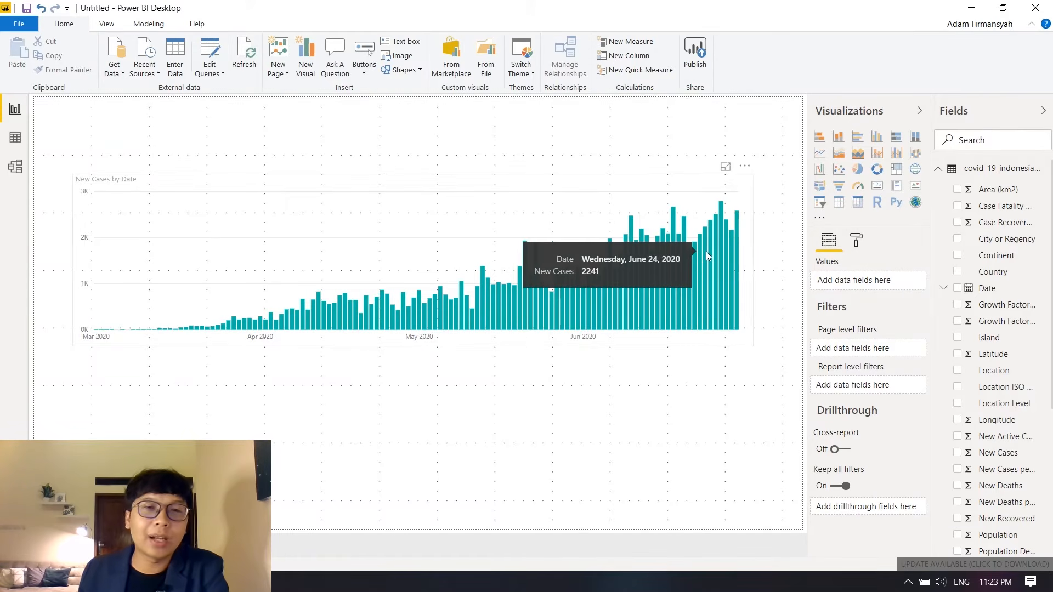
- Set the report page's background color to black
left_click(857, 242)
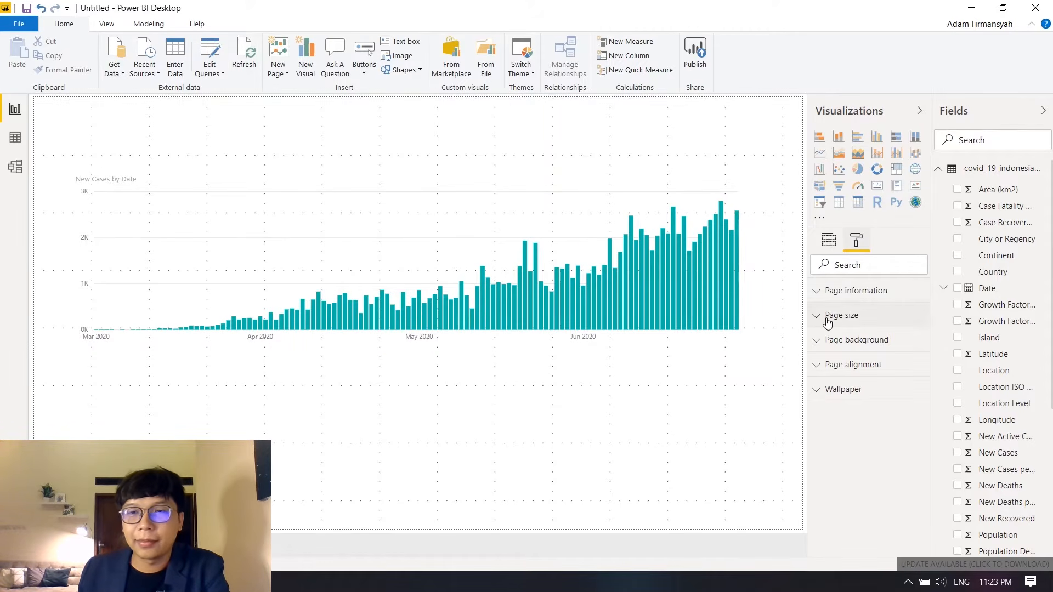
left_click(819, 295)
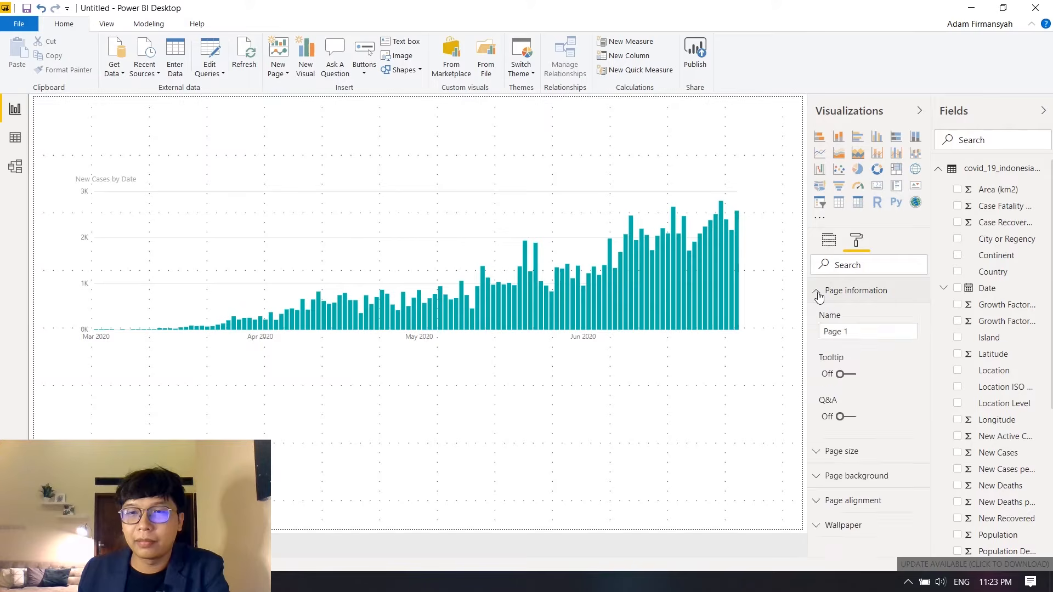
left_click(819, 294)
left_click(815, 346)
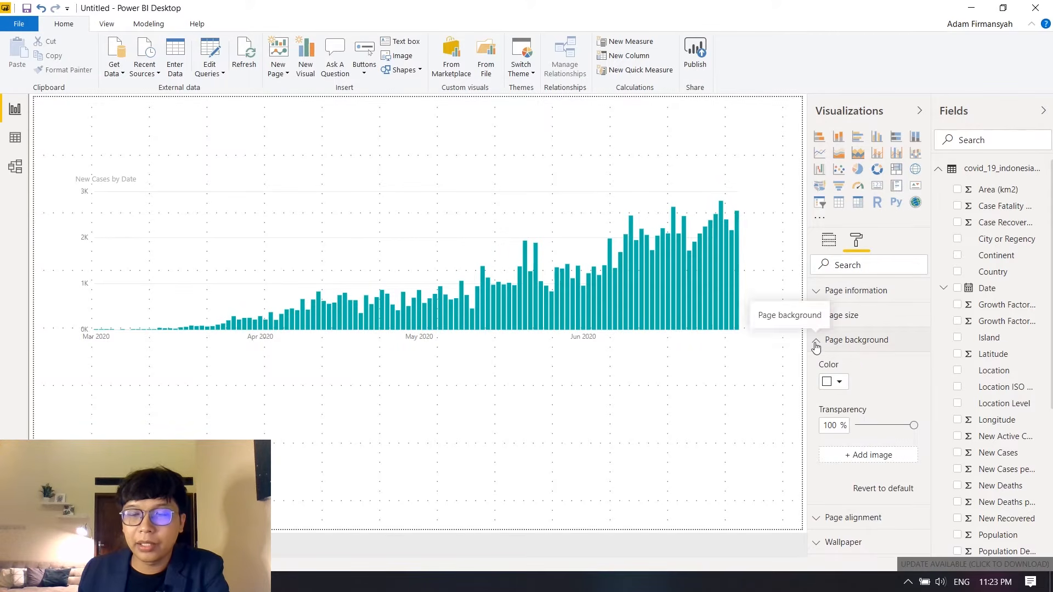
left_click(844, 384)
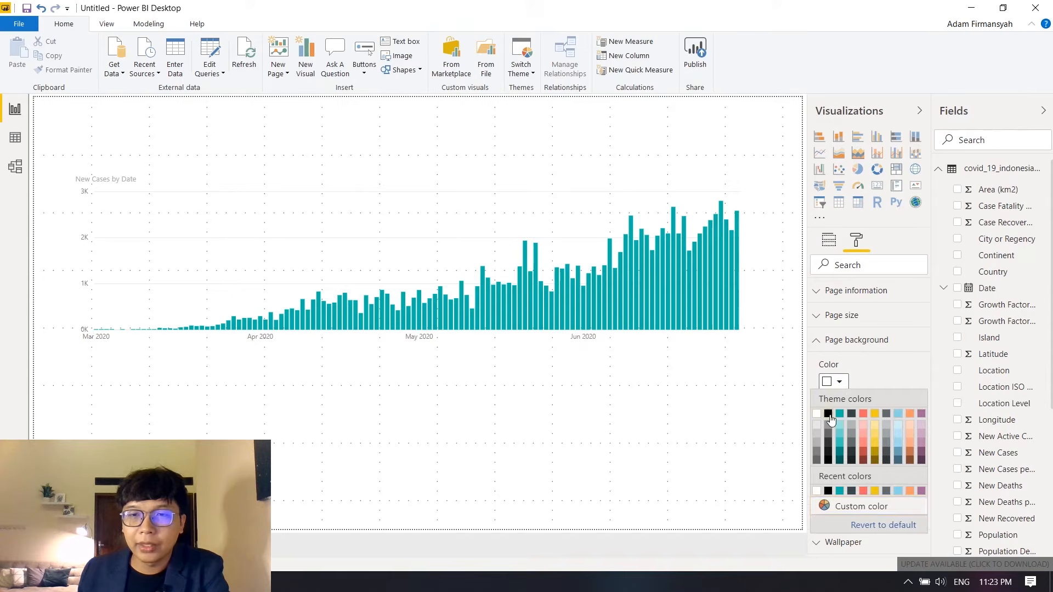
left_click(832, 422)
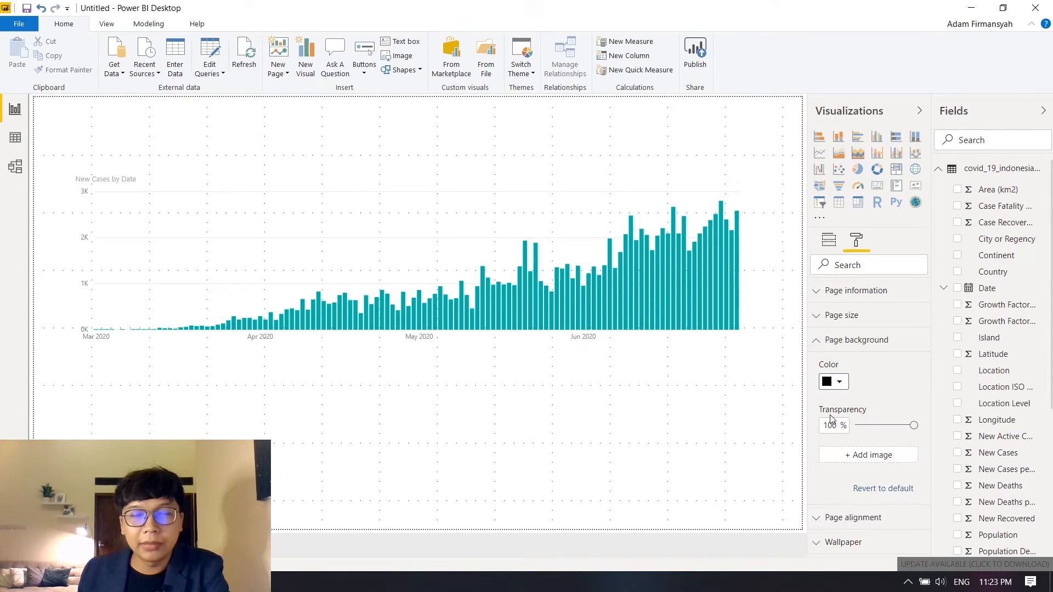
- Set the report page's background color back to white
left_click(841, 383)
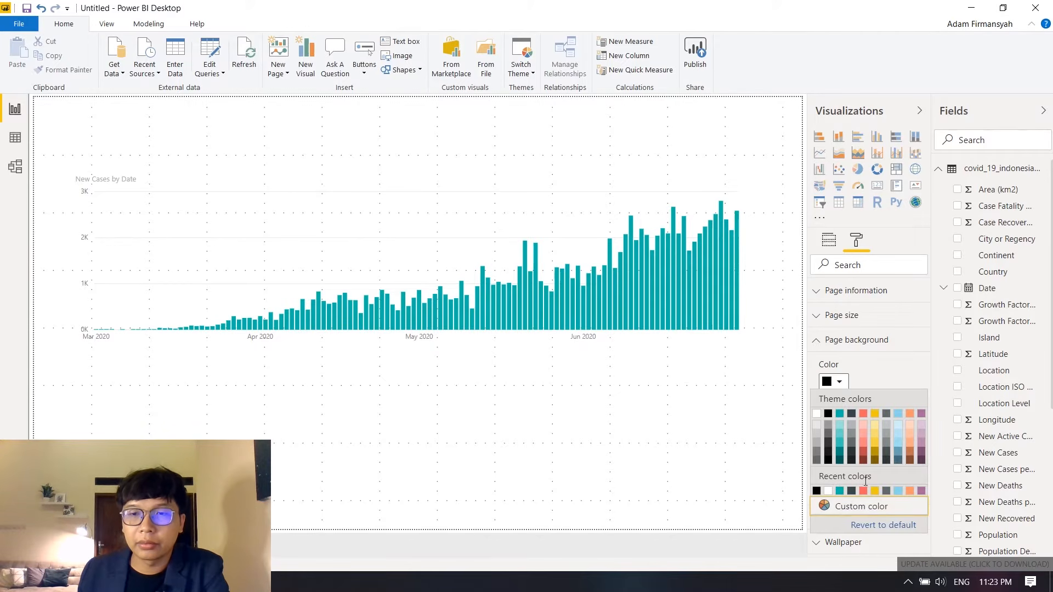
left_click(818, 414)
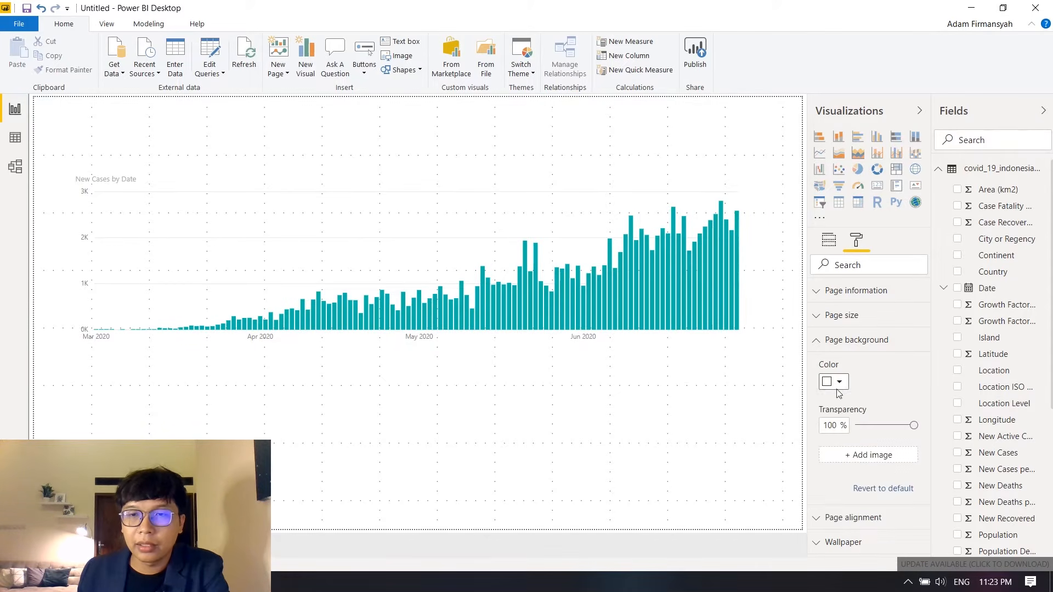
left_click(816, 341)
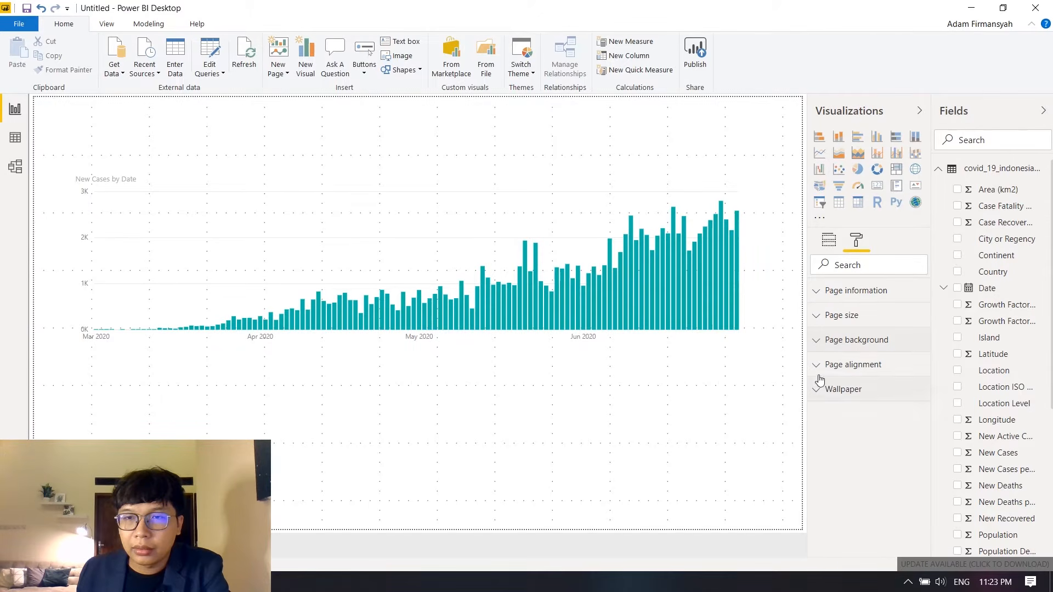
- Change the New Cases column chart's default data color to a dark gray shade of black
left_click(721, 270)
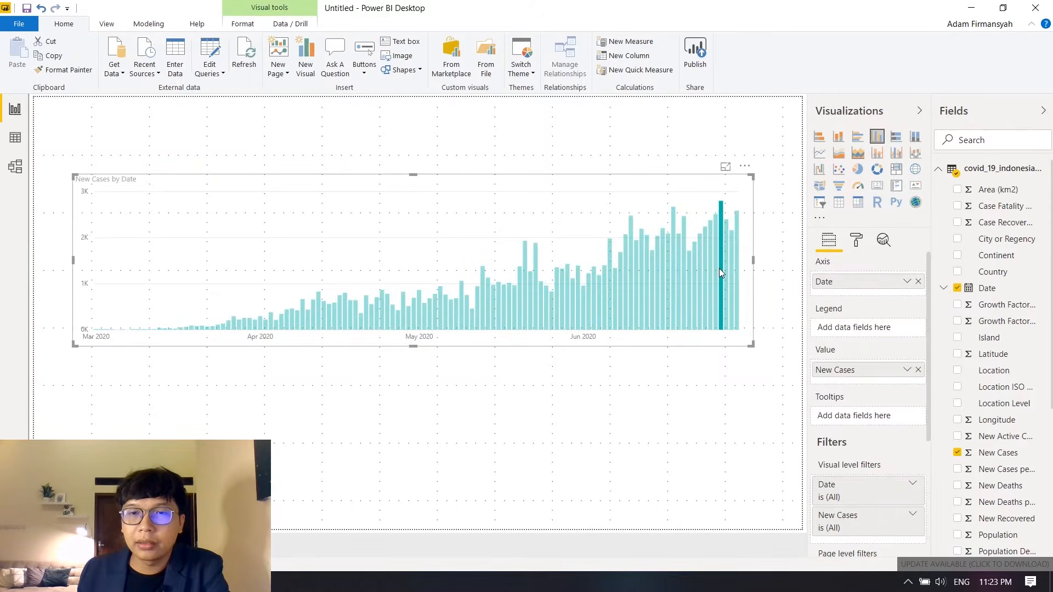
left_click(720, 268)
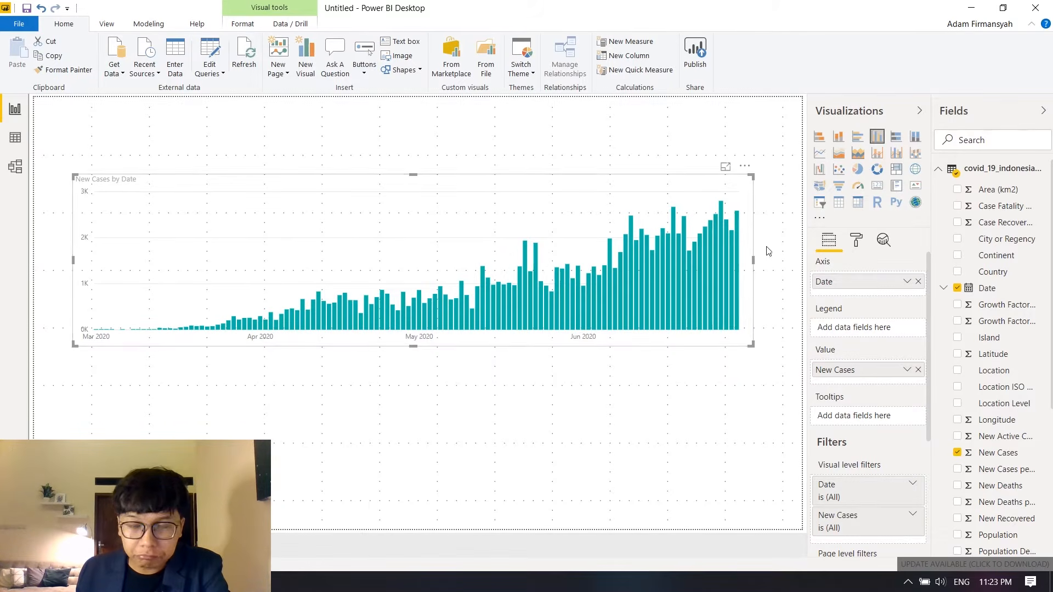
left_click(862, 246)
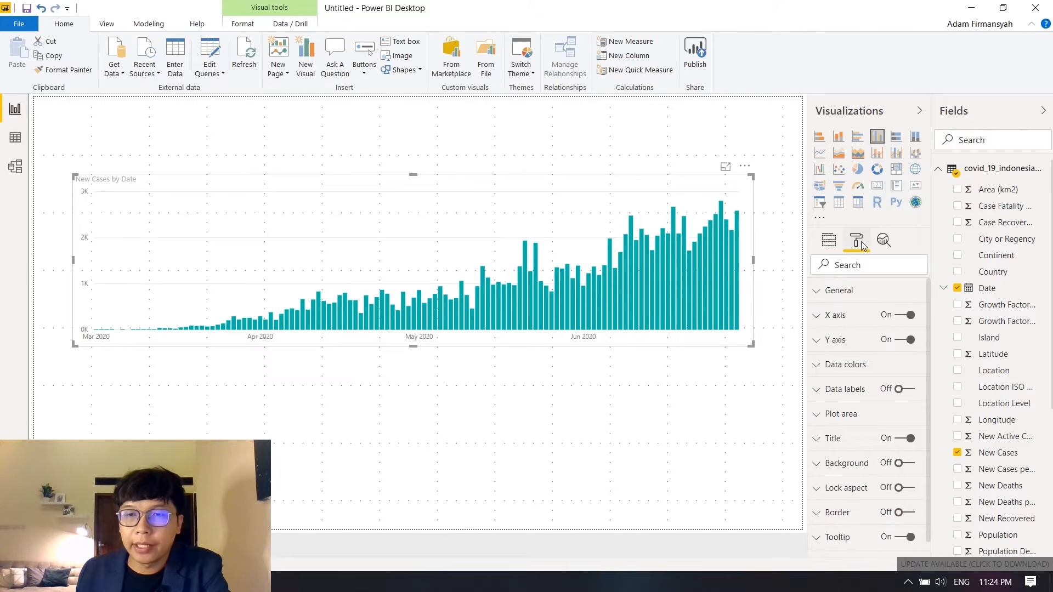
left_click(814, 294)
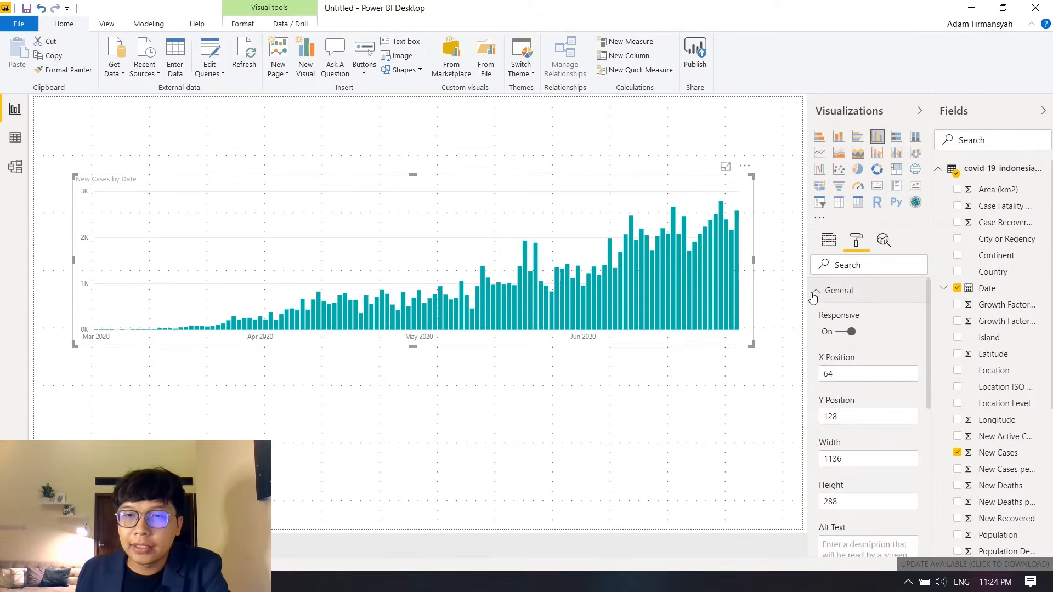
left_click(814, 295)
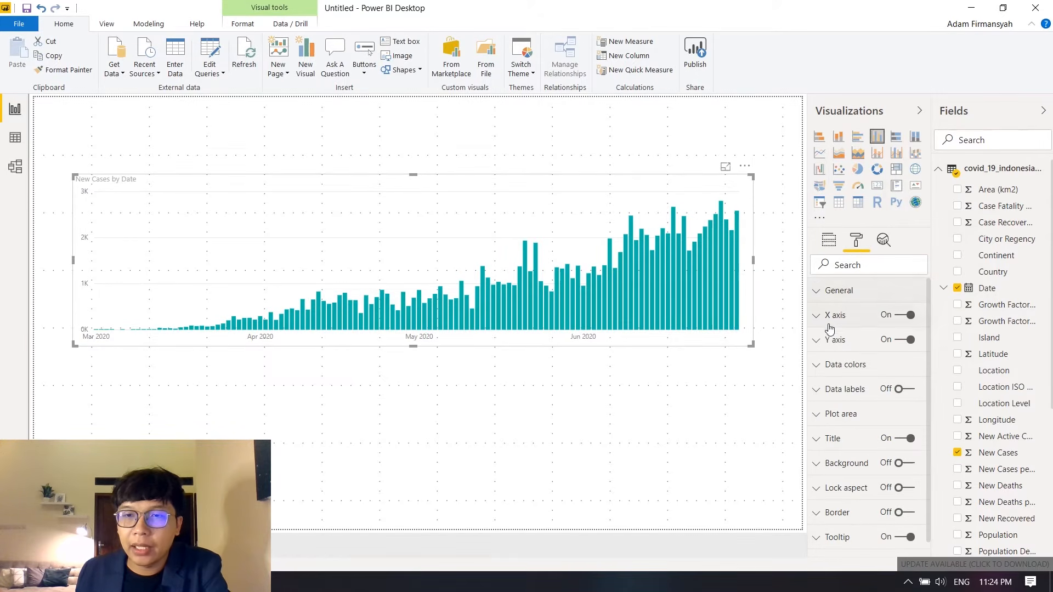
left_click(818, 368)
left_click(836, 410)
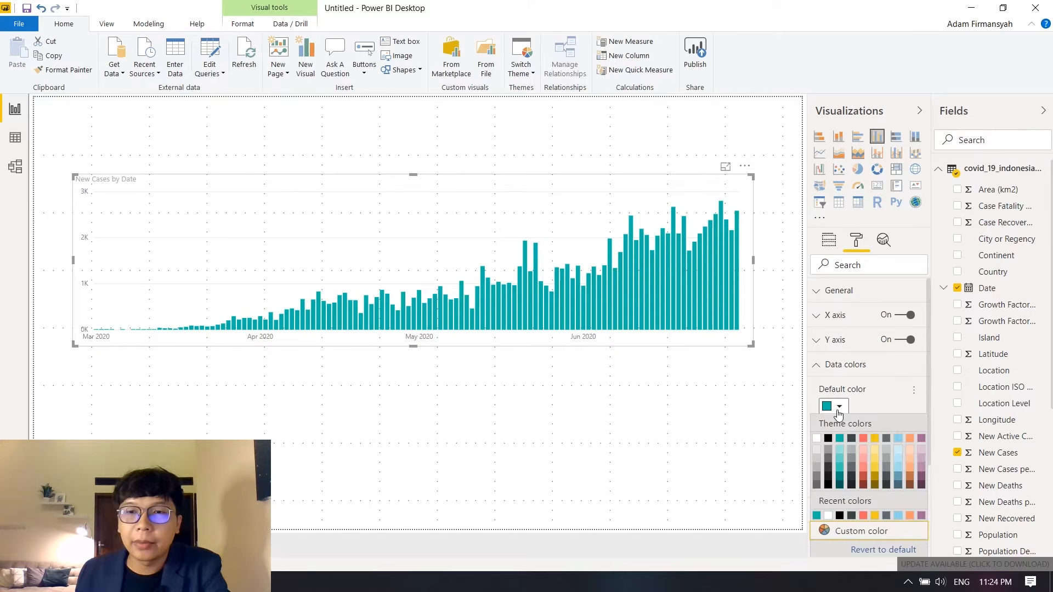
left_click(851, 438)
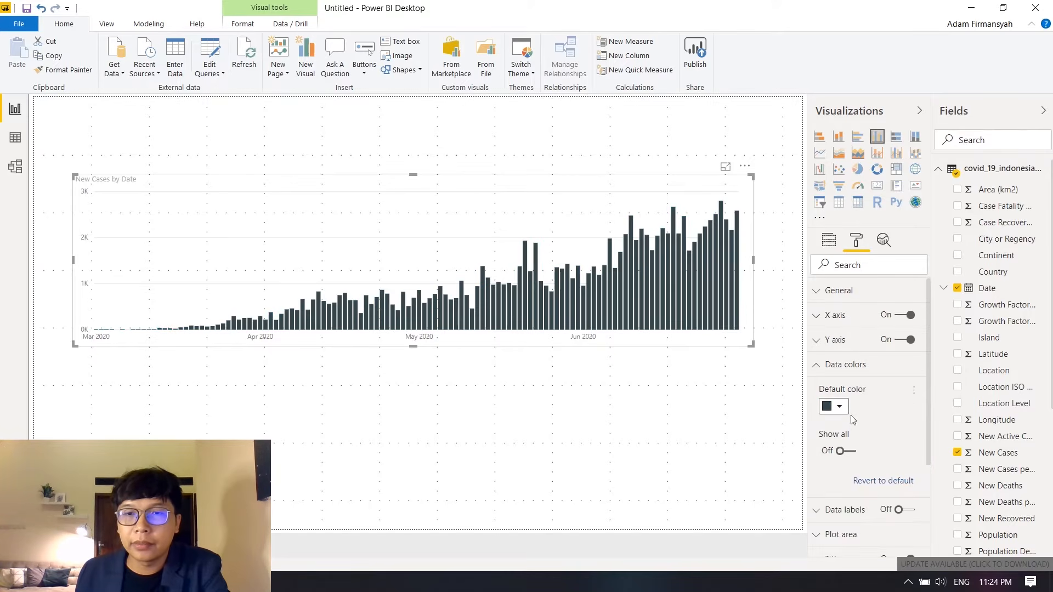
left_click(835, 406)
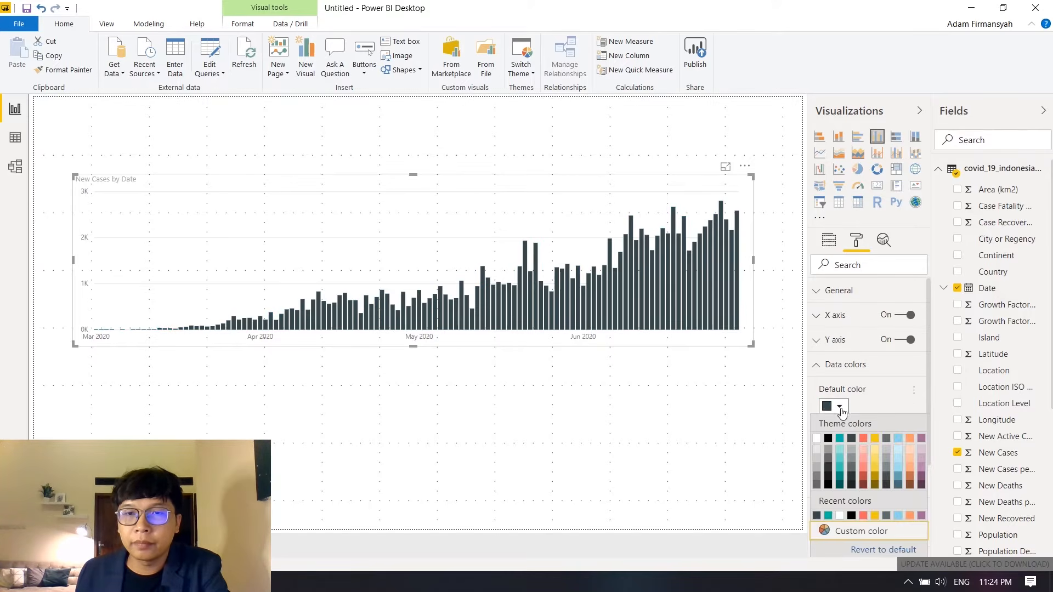
left_click(828, 463)
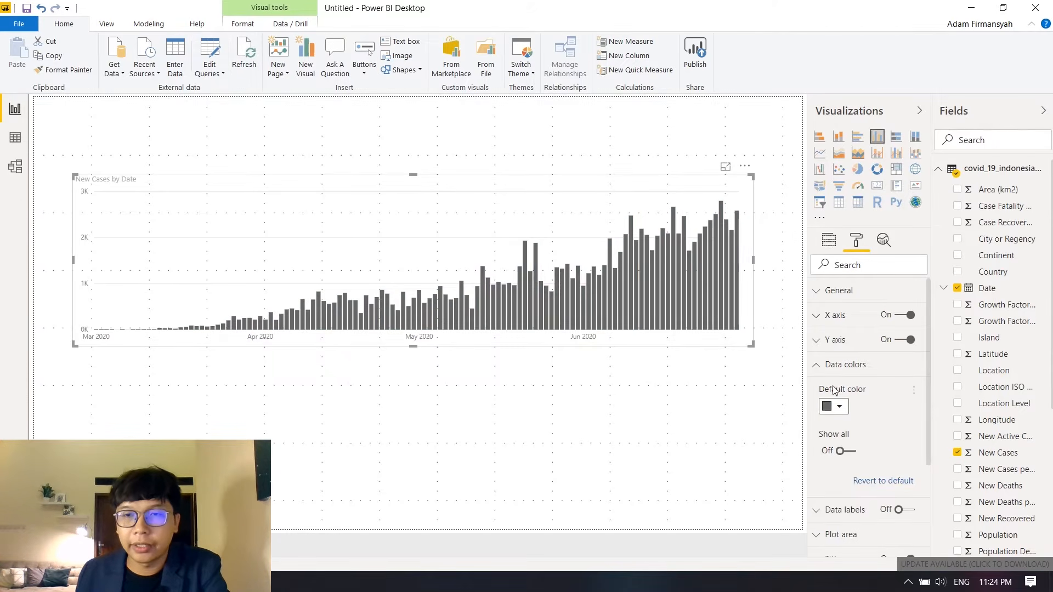
left_click(818, 368)
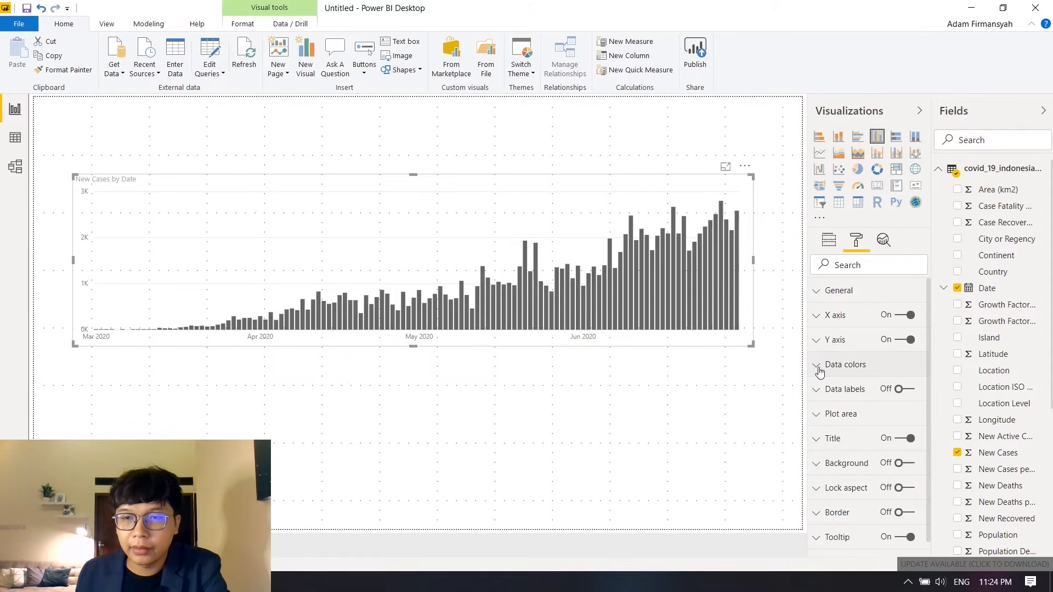
- Try toggling the chart's title, background and lock aspect settings, returning each to its original state
left_click(907, 440)
left_click(908, 439)
left_click(906, 463)
left_click(906, 488)
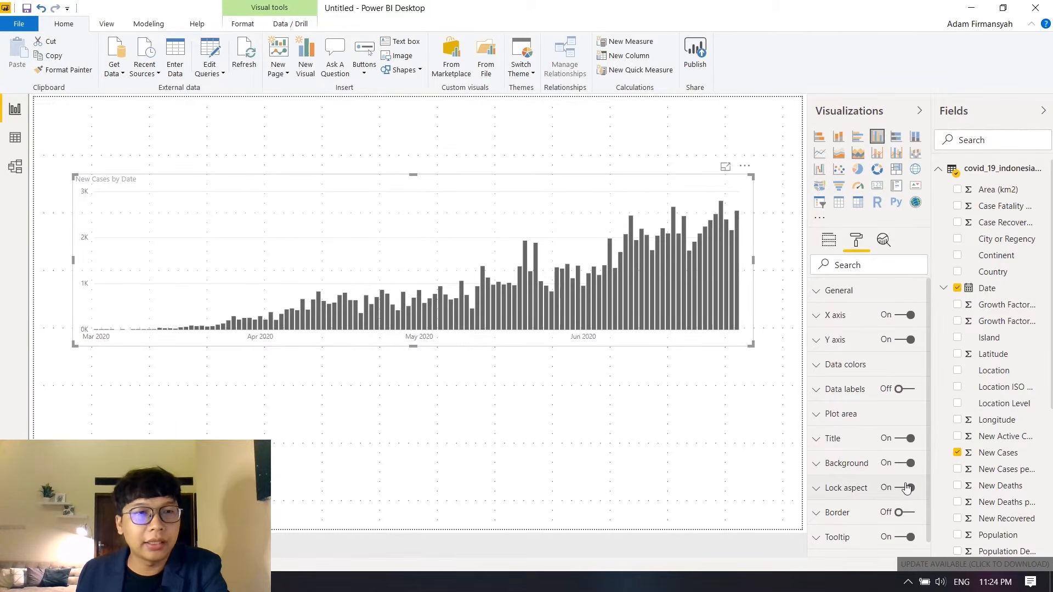
left_click(906, 488)
left_click(904, 465)
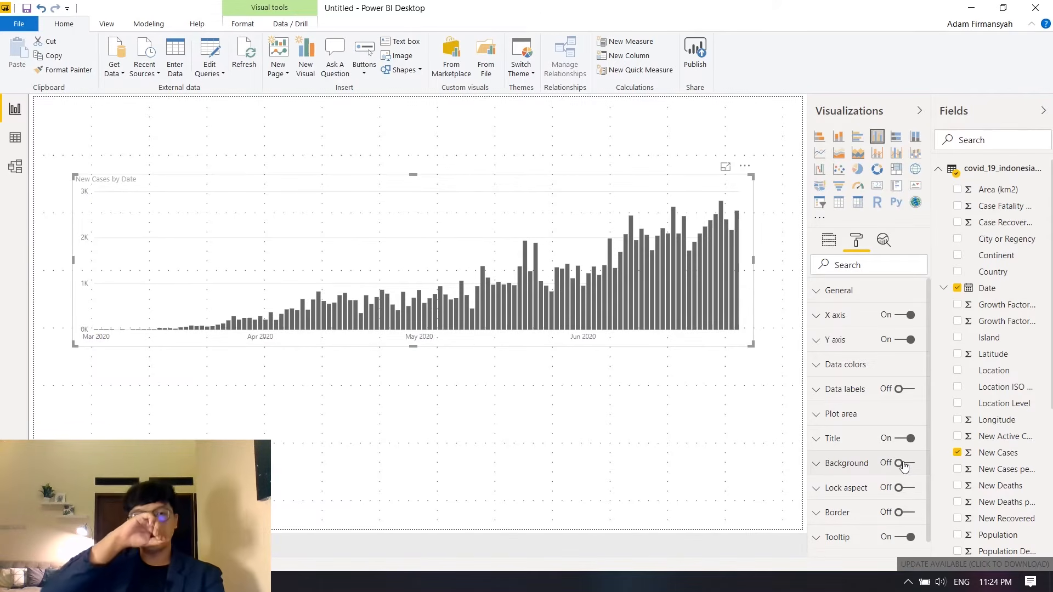
- Move the chart lower on the page and add a text box above it, shrunk to about half the page width
left_click_drag(457, 187, 459, 244)
left_click(217, 159)
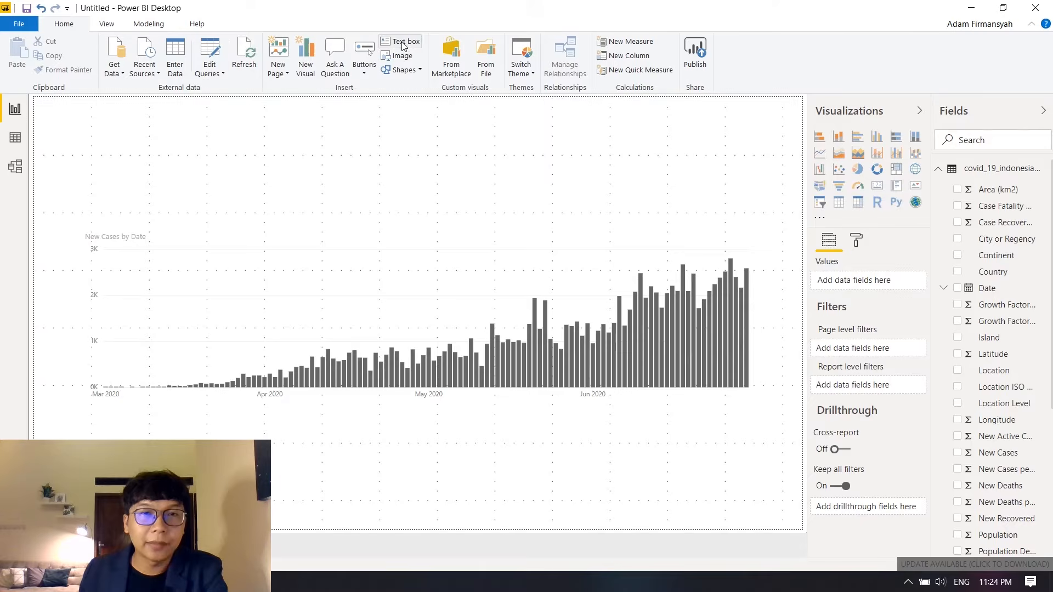
left_click(164, 187)
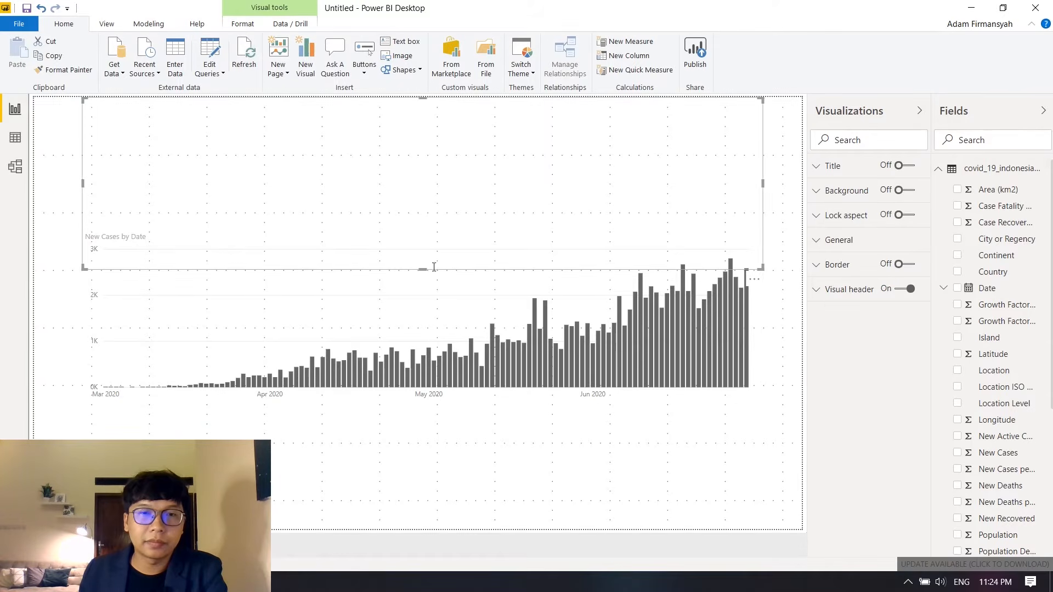
left_click_drag(423, 267, 430, 212)
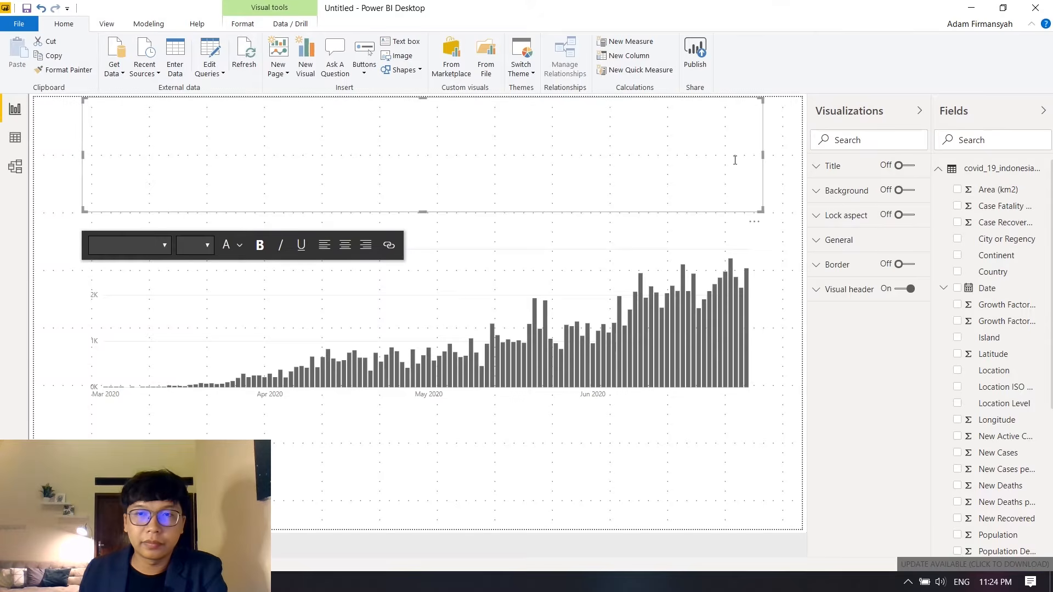
left_click_drag(766, 154, 475, 149)
- Enter the text "Data Monitoring Covid 19 Indoneisia" in the text box
left_click(256, 149)
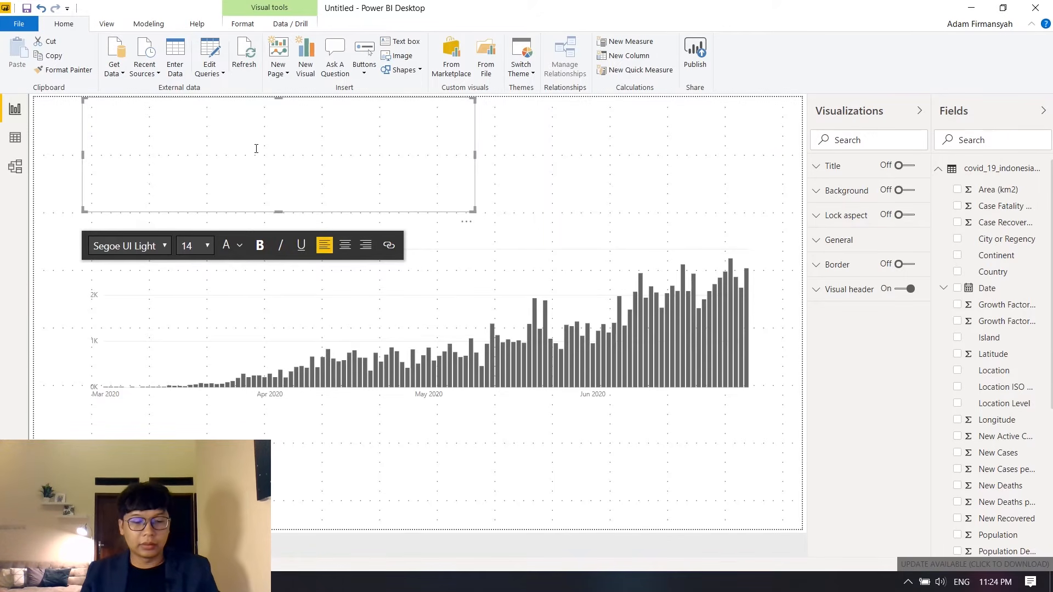
key("BackSpace")
key("BackSpace")
key("BackSpace")
key("BackSpace")
key("BackSpace")
key("BackSpace")
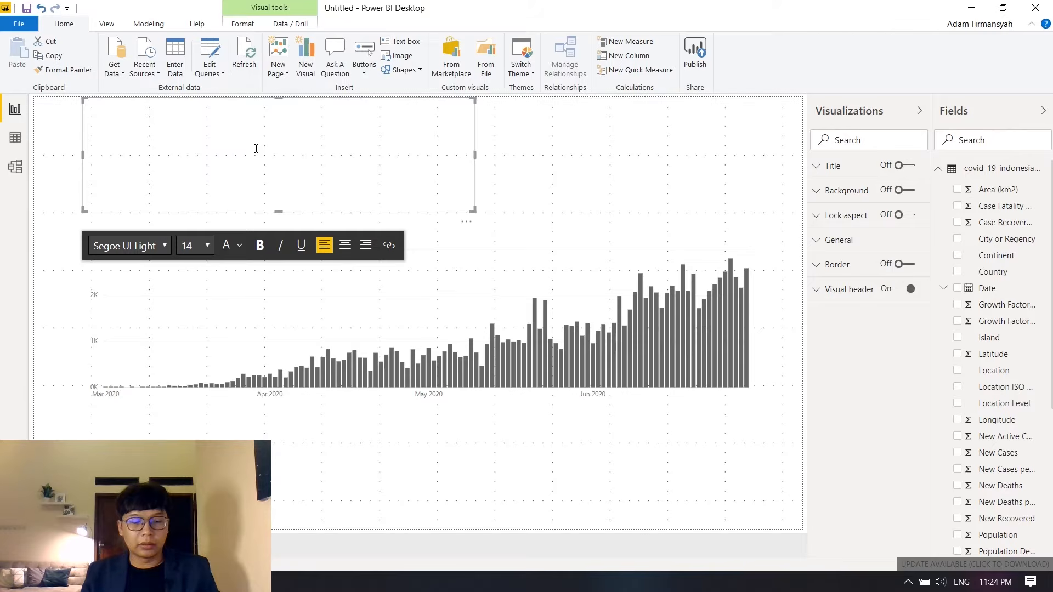
type("Data Mi")
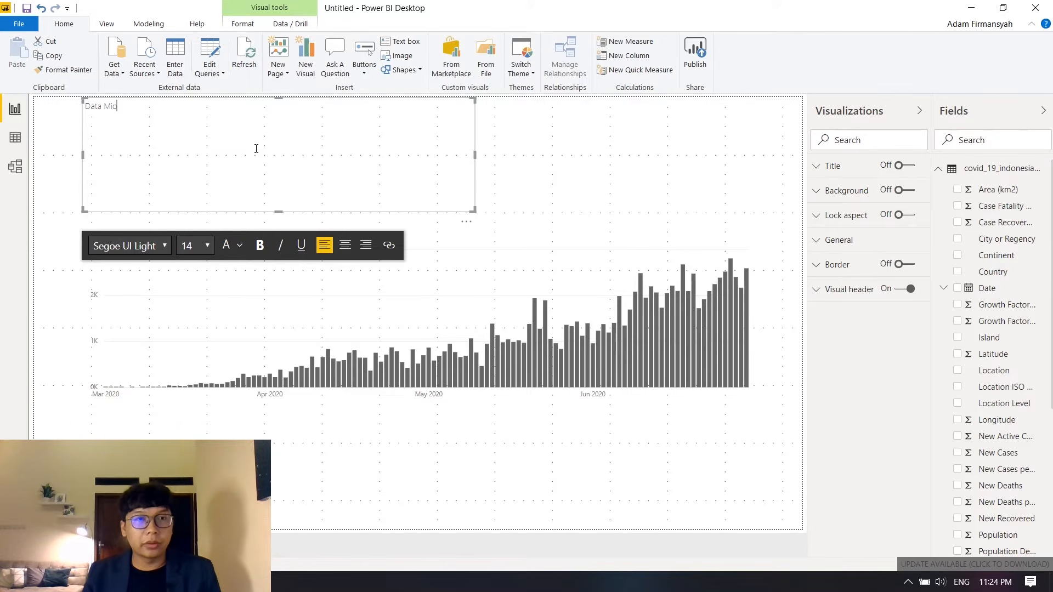
key("BackSpace")
type("onitoring Covi")
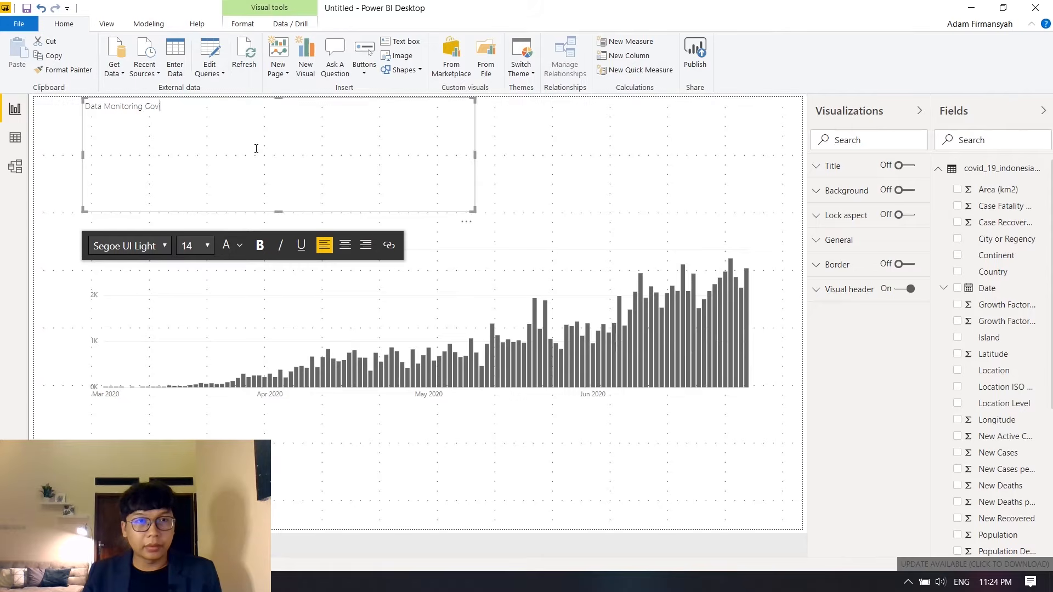
type("d 19")
key("BackSpace")
key("BackSpace")
key("BackSpace")
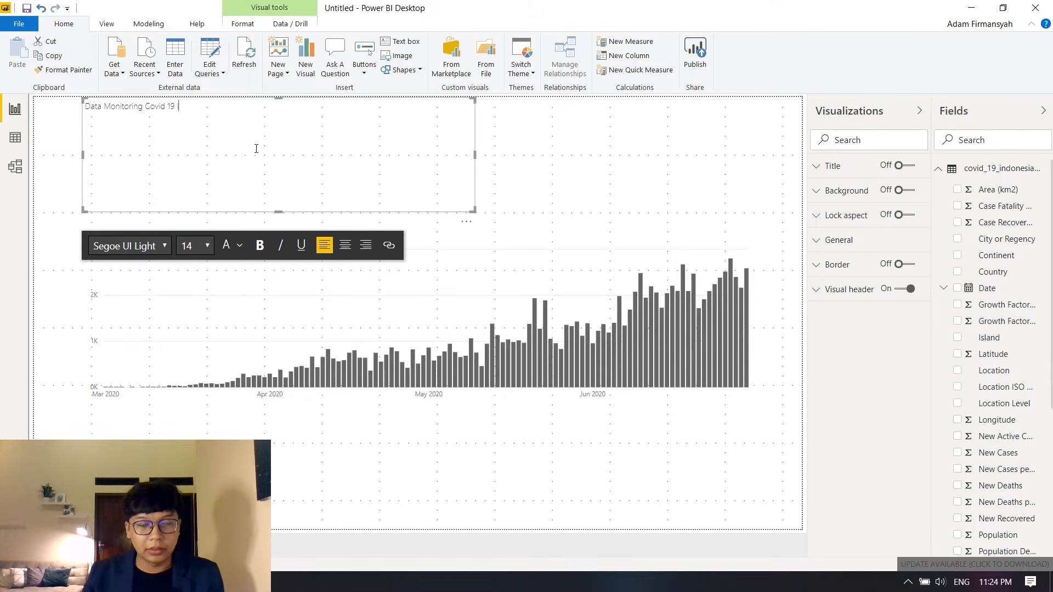
type("Indoneis")
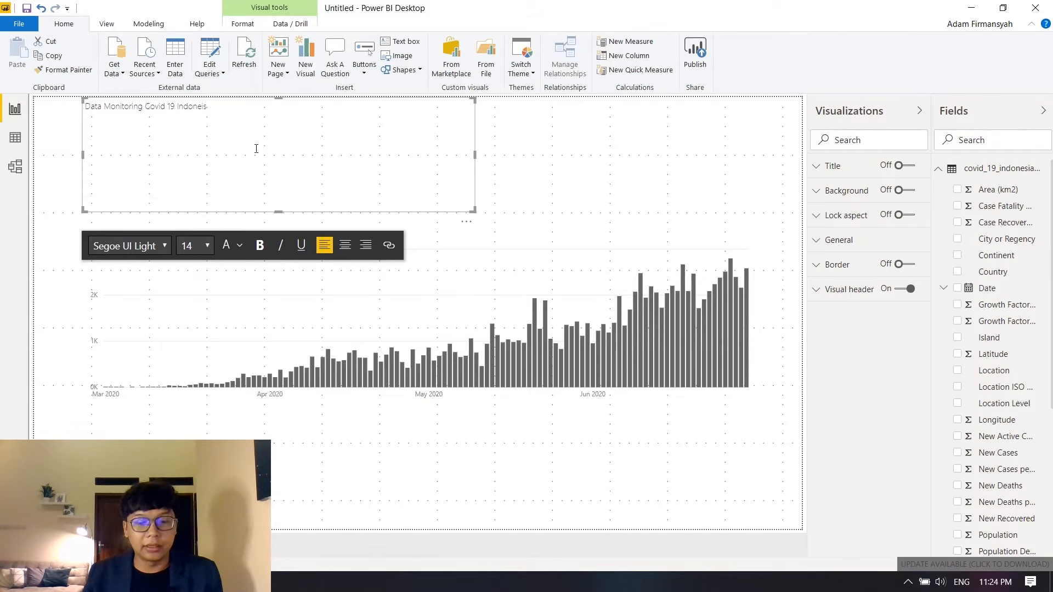
type("ia")
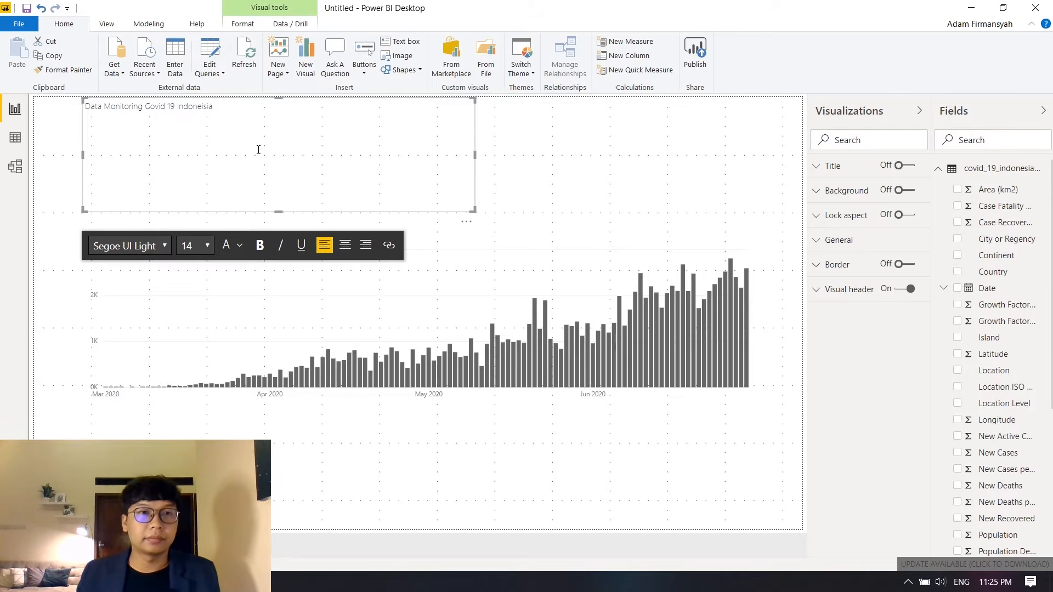
- Format the whole title text as bold, centered and size 44
key("ctrl+a")
left_click(266, 243)
left_click(345, 246)
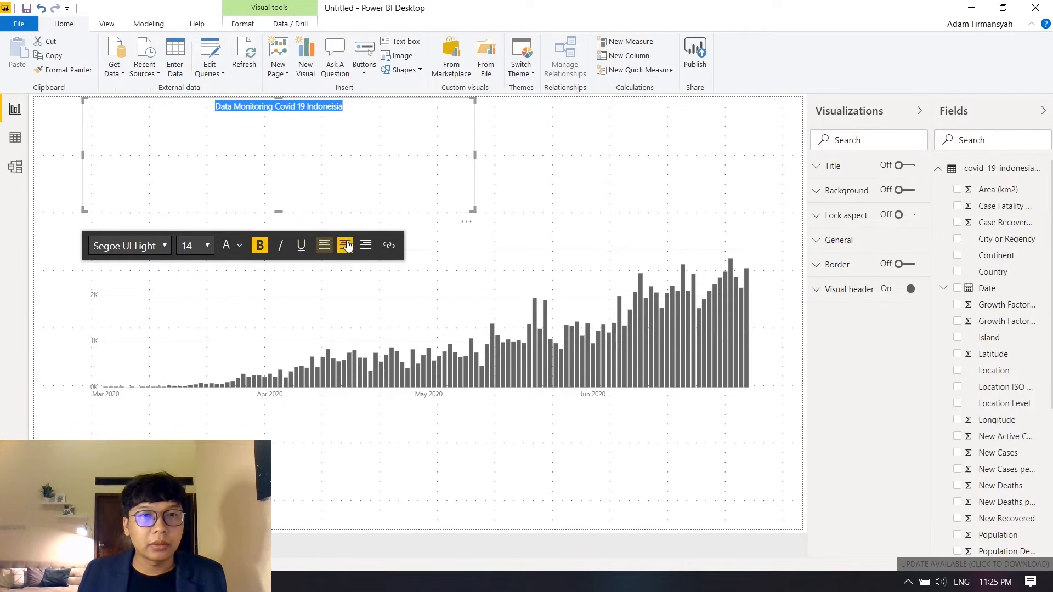
left_click(208, 247)
left_click(187, 467)
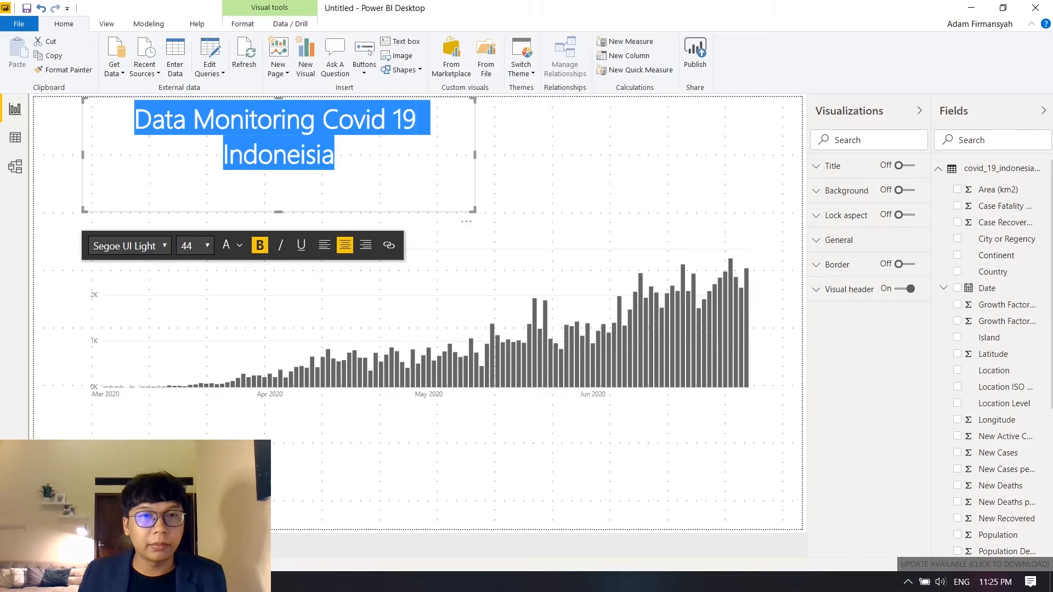
- Resize the text box to fit the title on a single line and correct its last word to "Indonesia"
left_click_drag(476, 157, 584, 150)
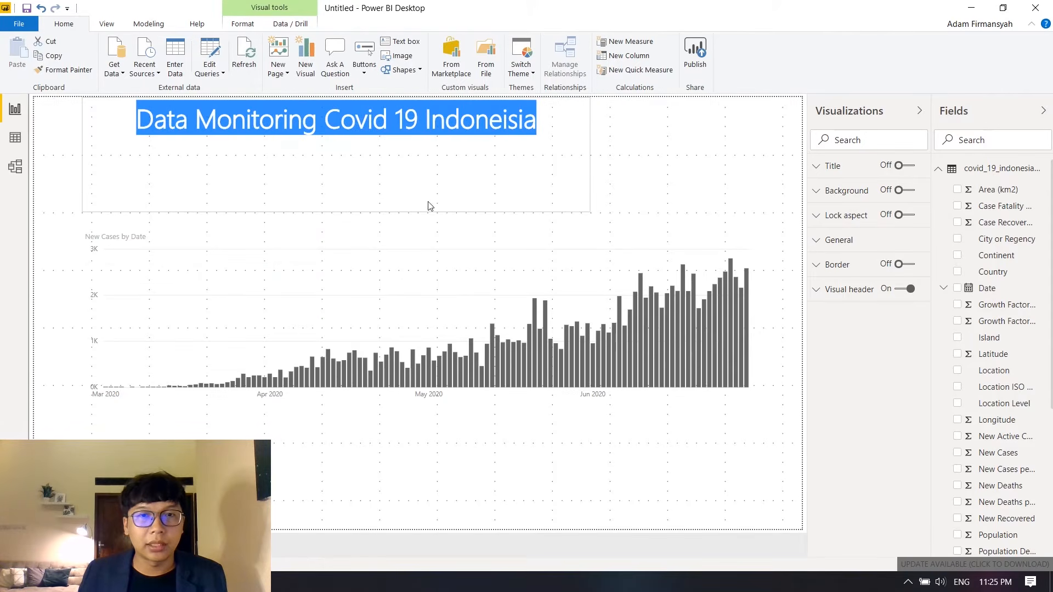
left_click(355, 219)
left_click(387, 146)
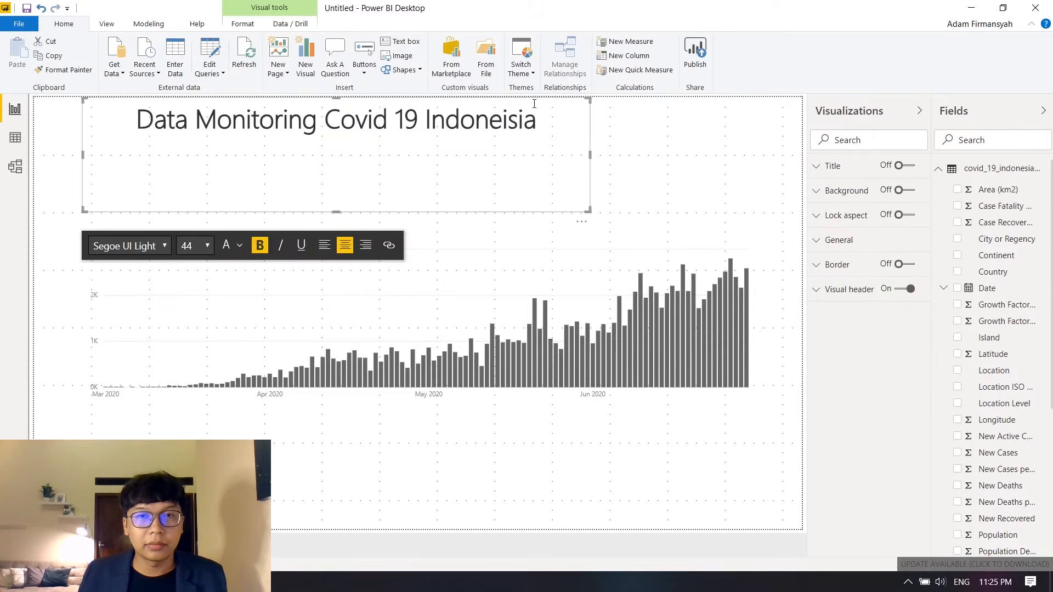
left_click(334, 224)
left_click(348, 205)
left_click_drag(337, 210, 352, 144)
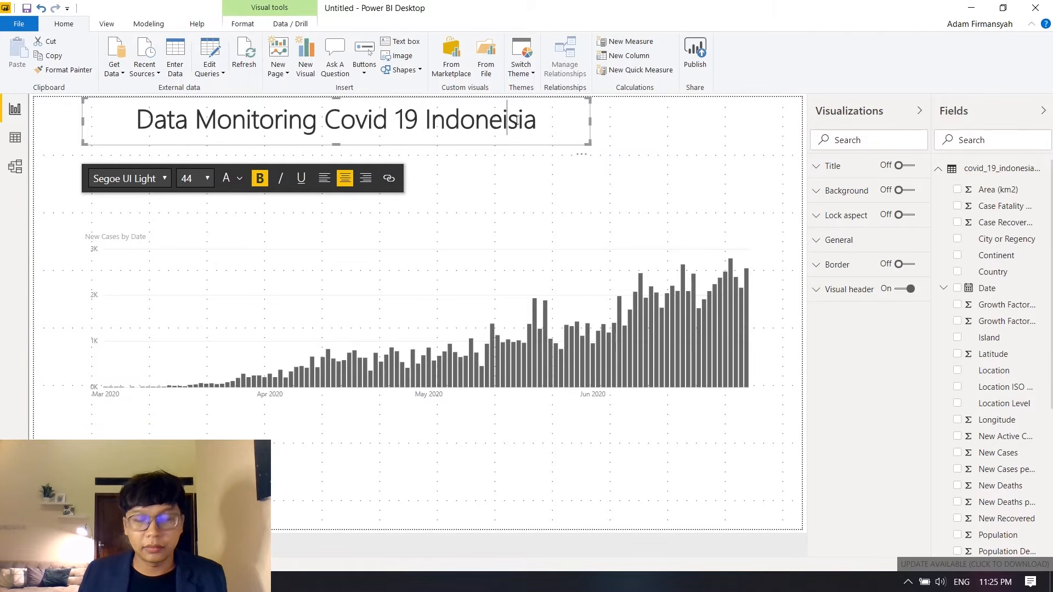
key("BackSpace")
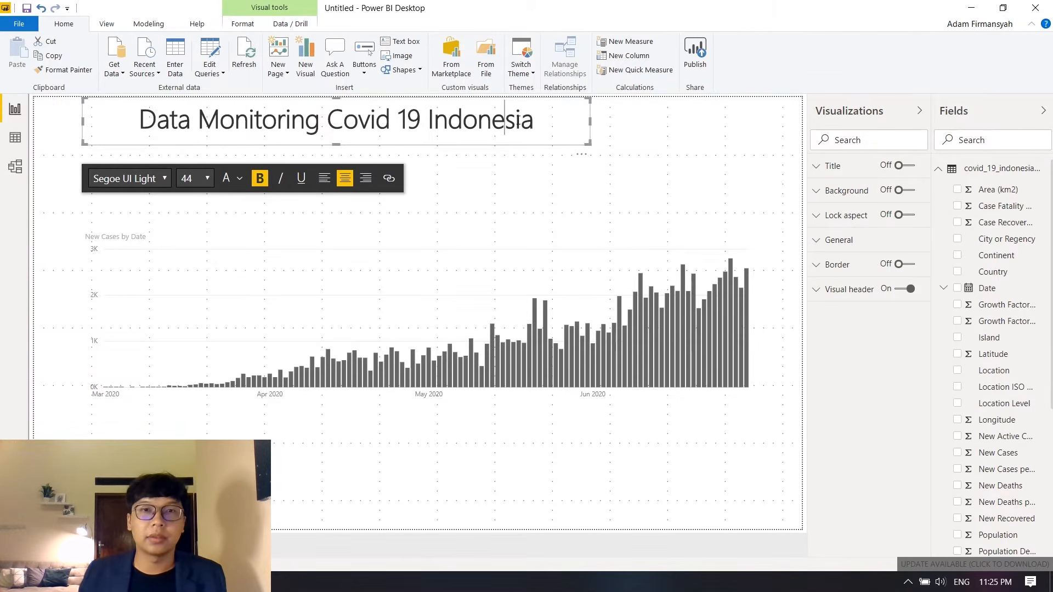
- Move the title text box slightly down and center it horizontally above the chart
left_click(62, 125)
left_click(546, 141)
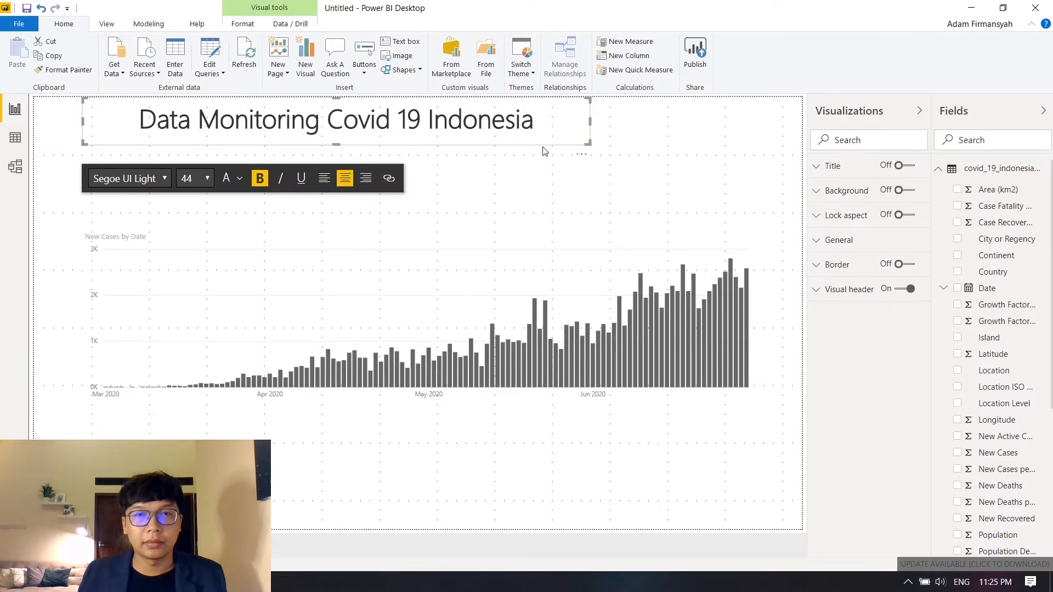
left_click_drag(544, 147, 632, 155)
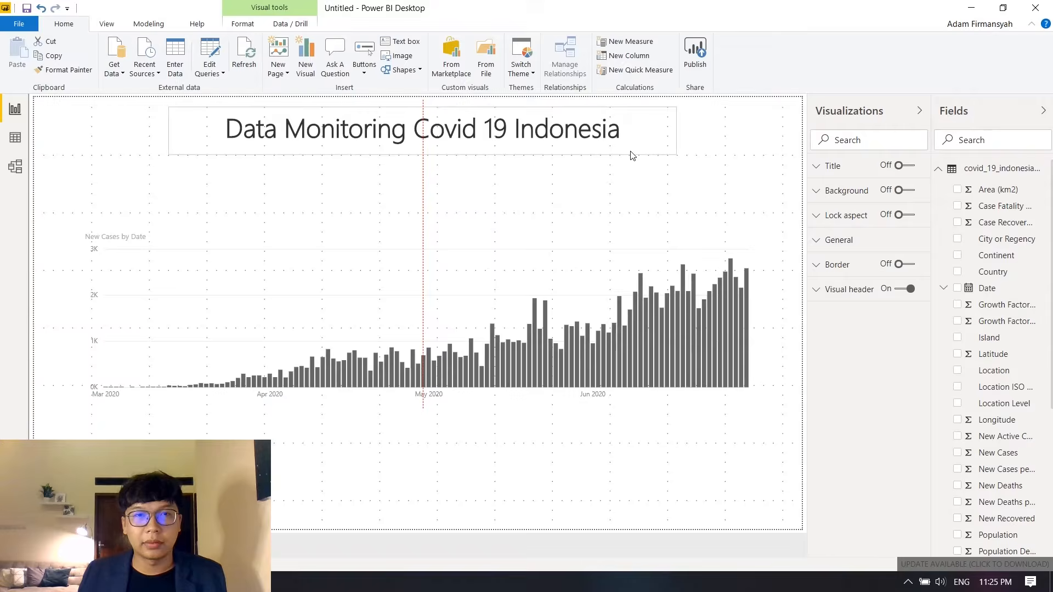
- Set the page background color to black with 0% transparency
left_click(595, 200)
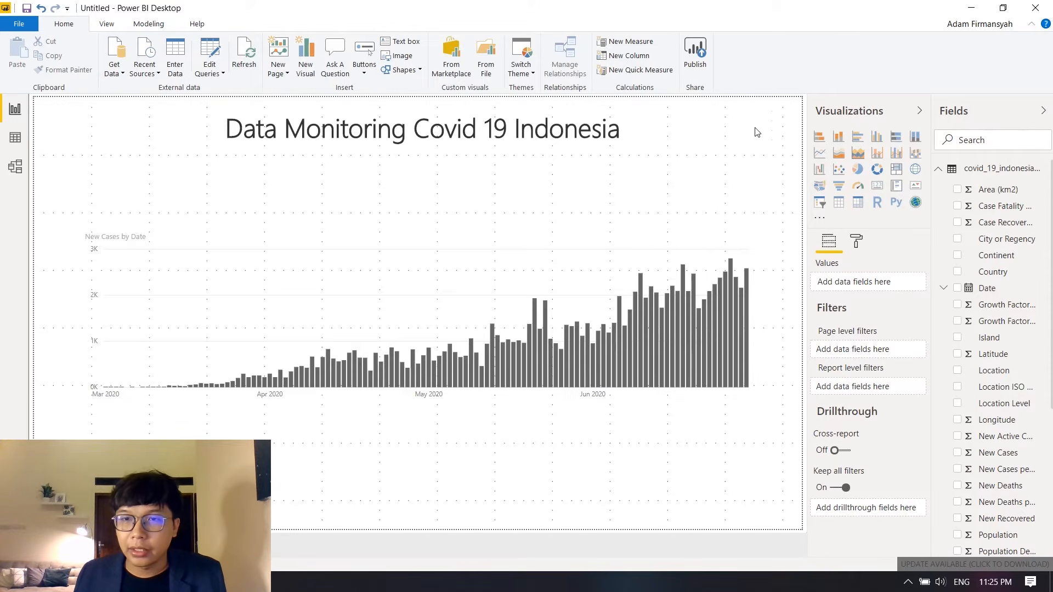
left_click(857, 241)
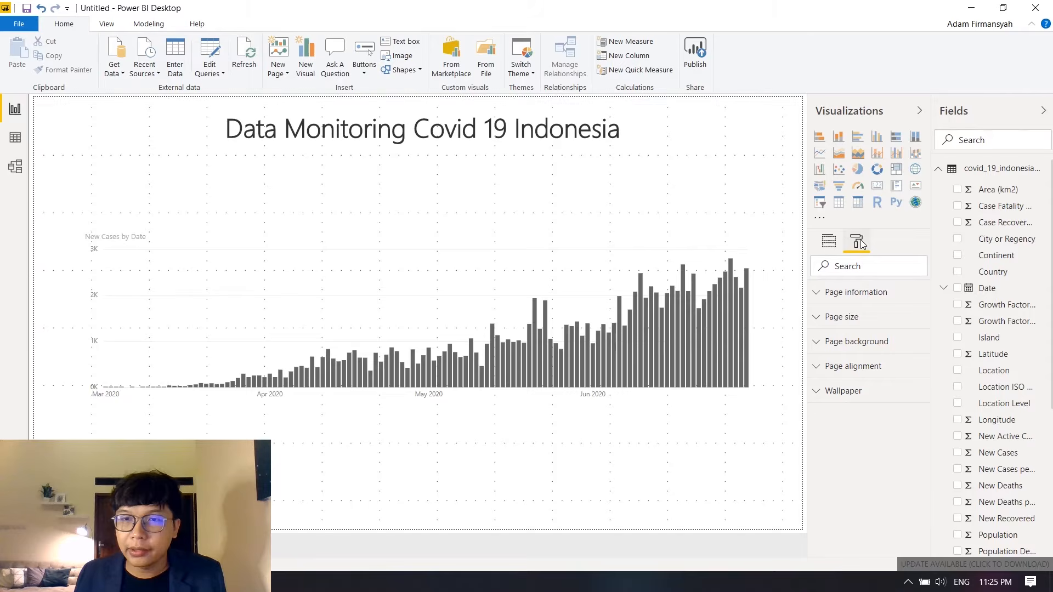
left_click(857, 345)
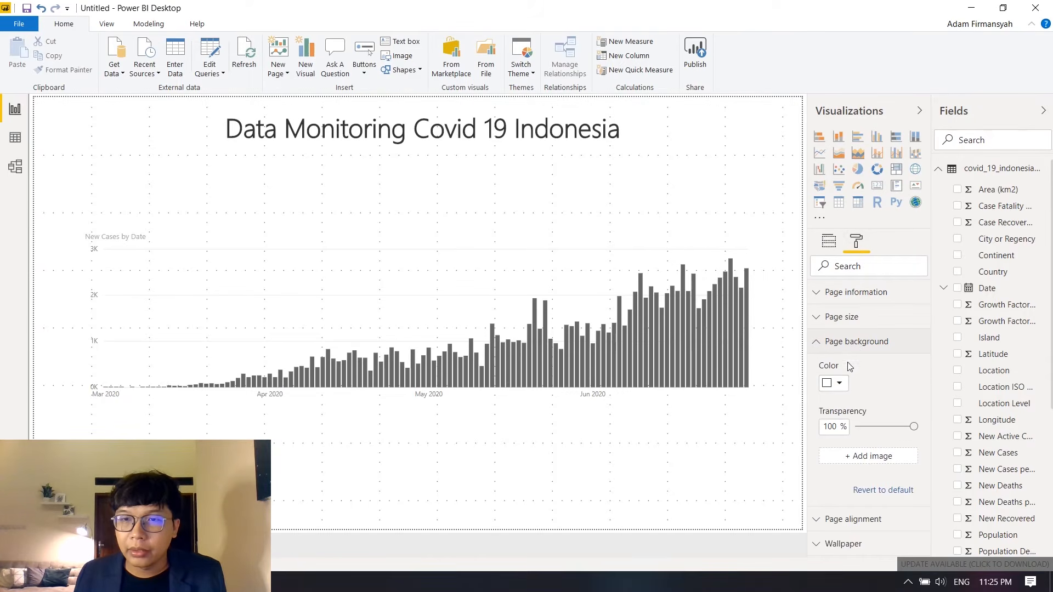
left_click(840, 385)
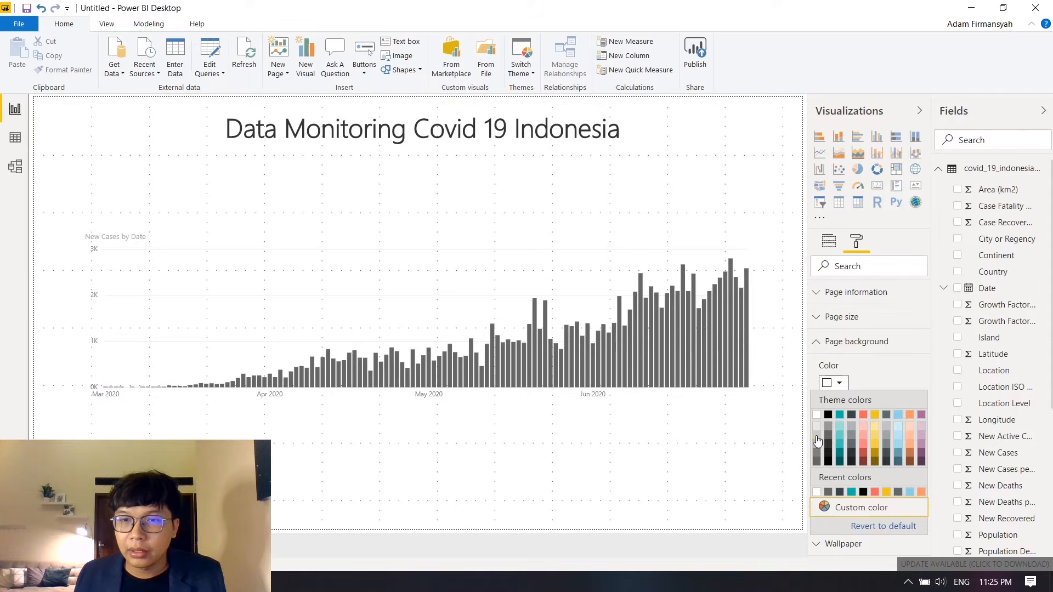
left_click(817, 434)
left_click_drag(900, 430, 830, 440)
left_click(840, 384)
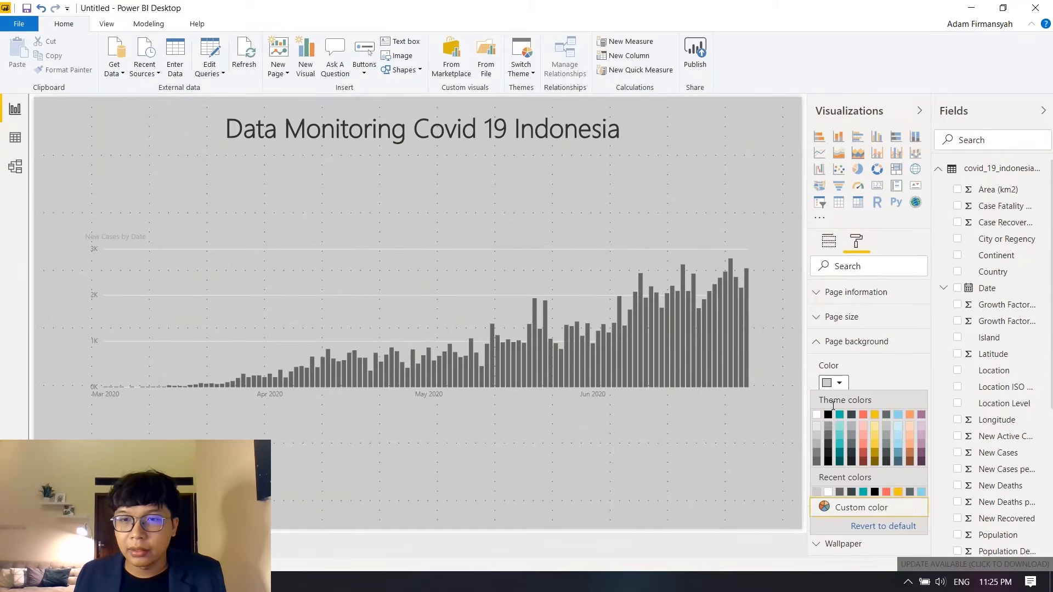
left_click(830, 423)
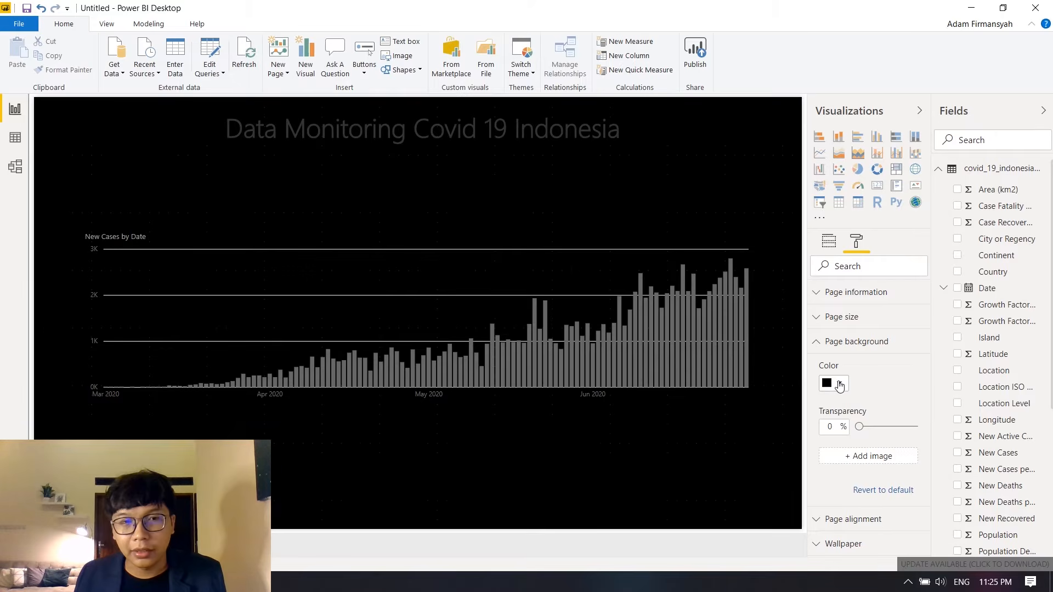
- Change the font color of the whole page title text to white
left_click(534, 130)
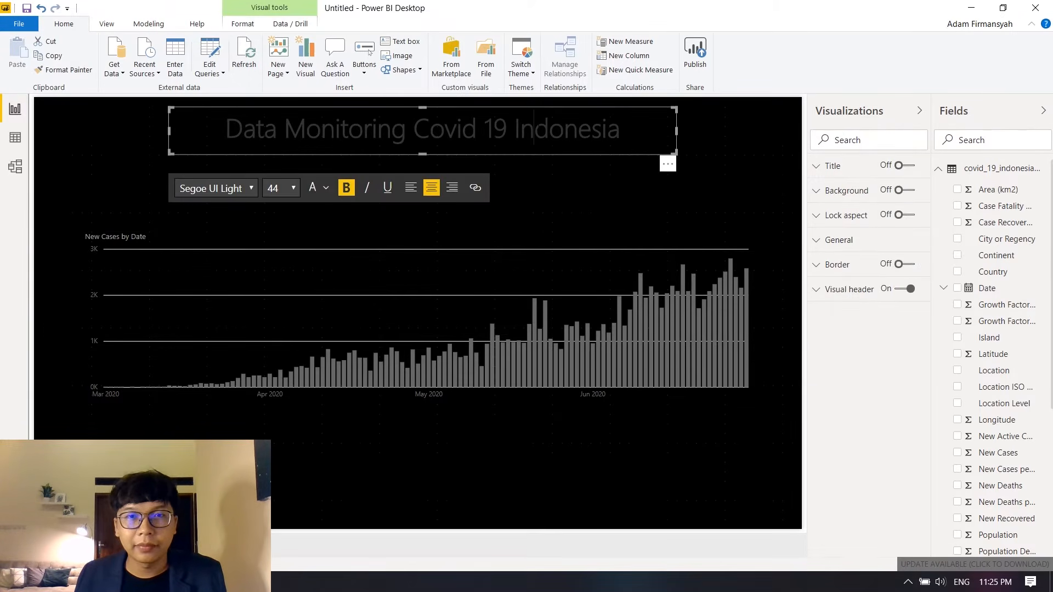
triple_click(536, 128)
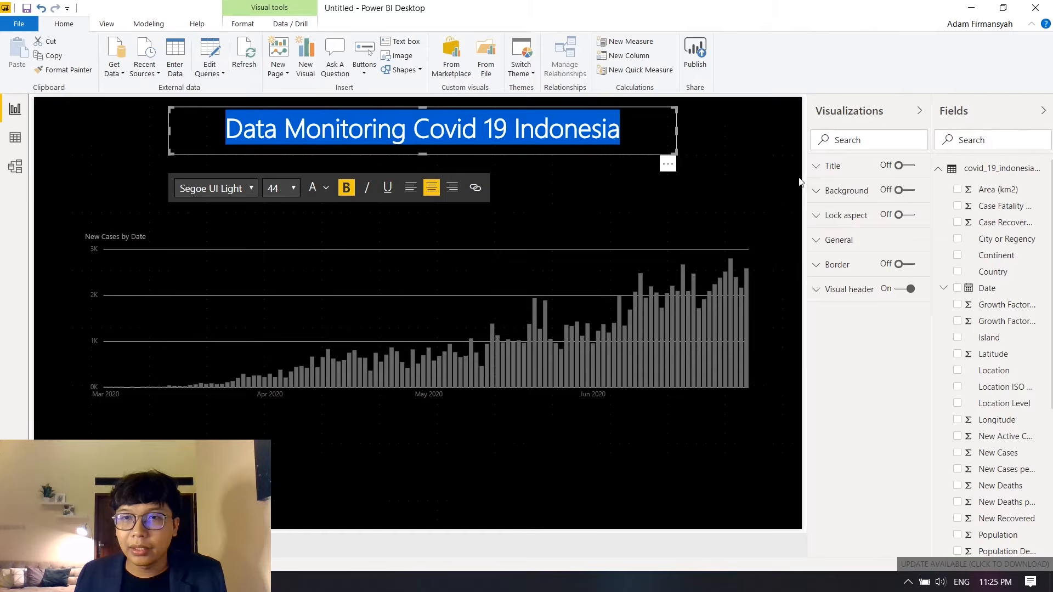
left_click(813, 193)
left_click(813, 192)
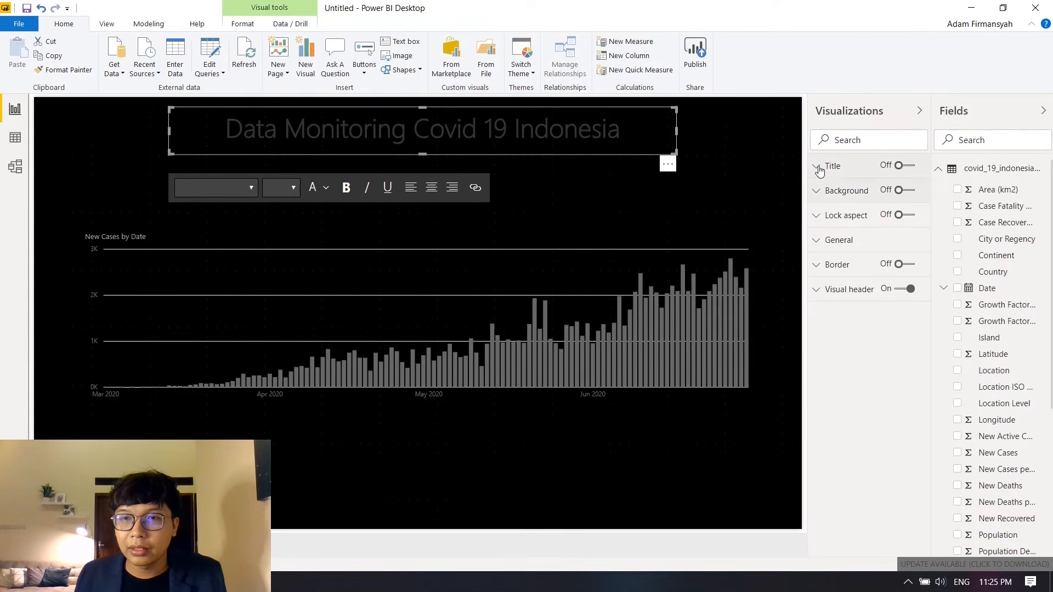
left_click(818, 167)
left_click(820, 170)
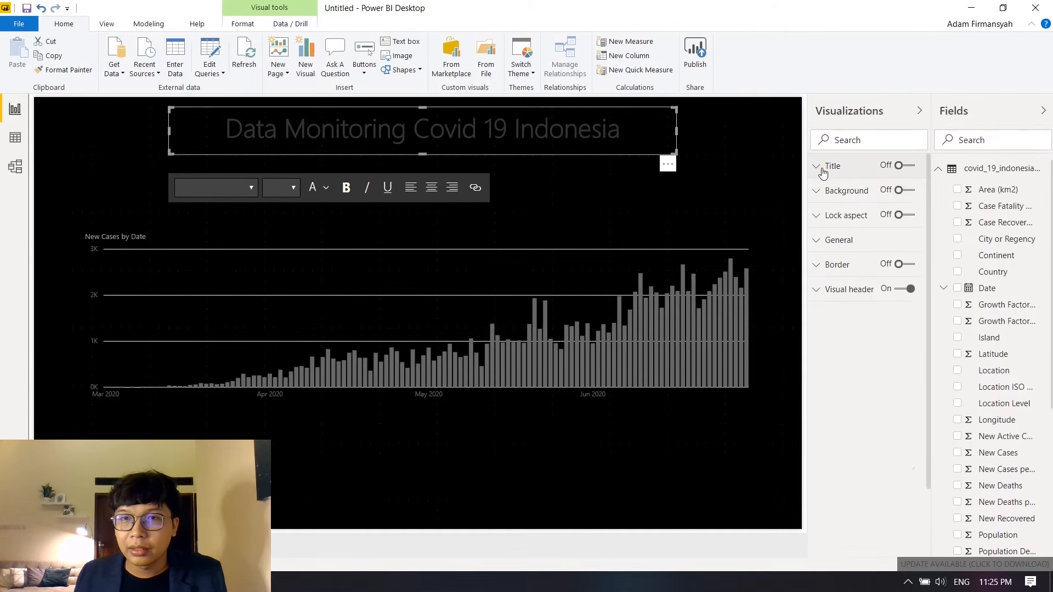
double_click(592, 128)
triple_click(592, 128)
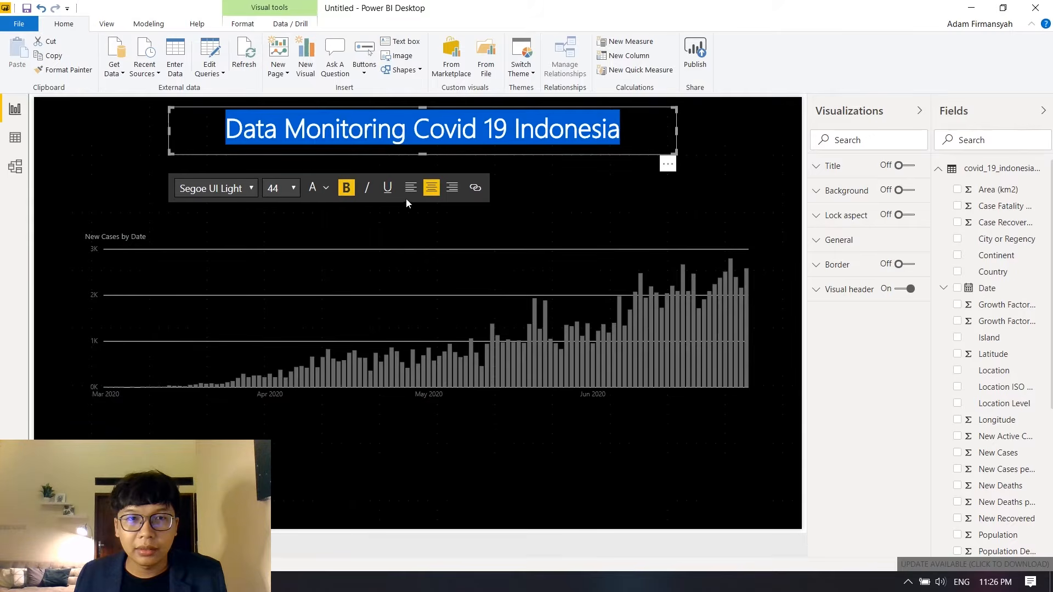
left_click(325, 188)
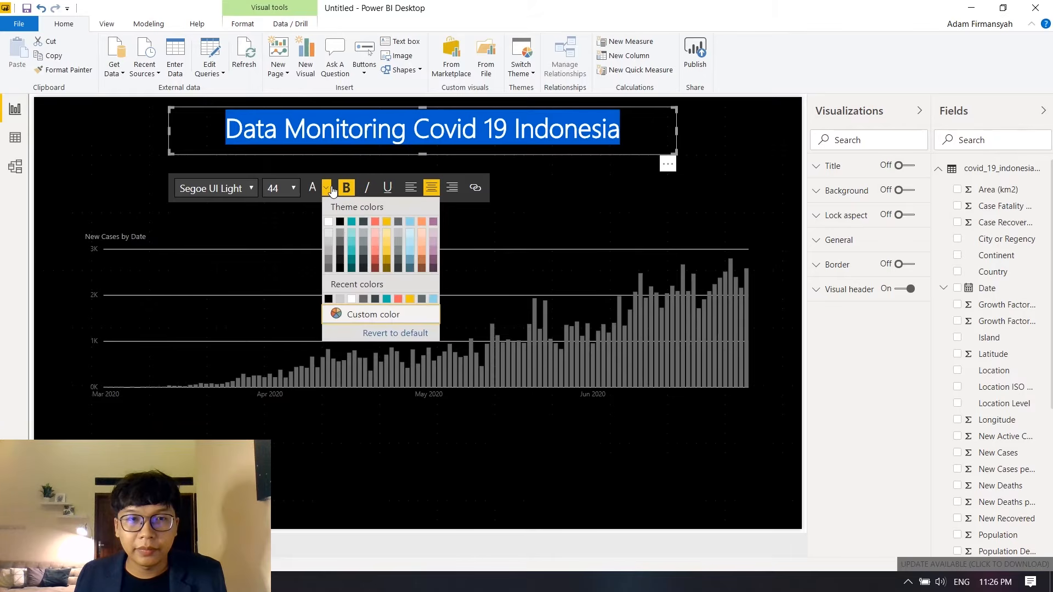
left_click(330, 225)
- Set the default data color of the New Cases by Date chart's columns to dark teal
left_click(508, 347)
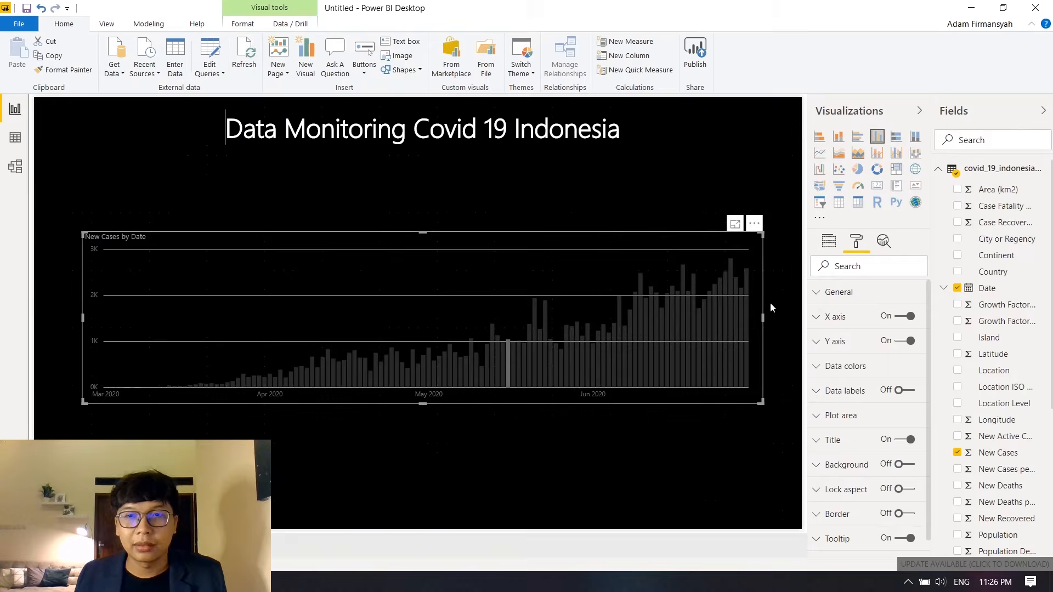
left_click(760, 283)
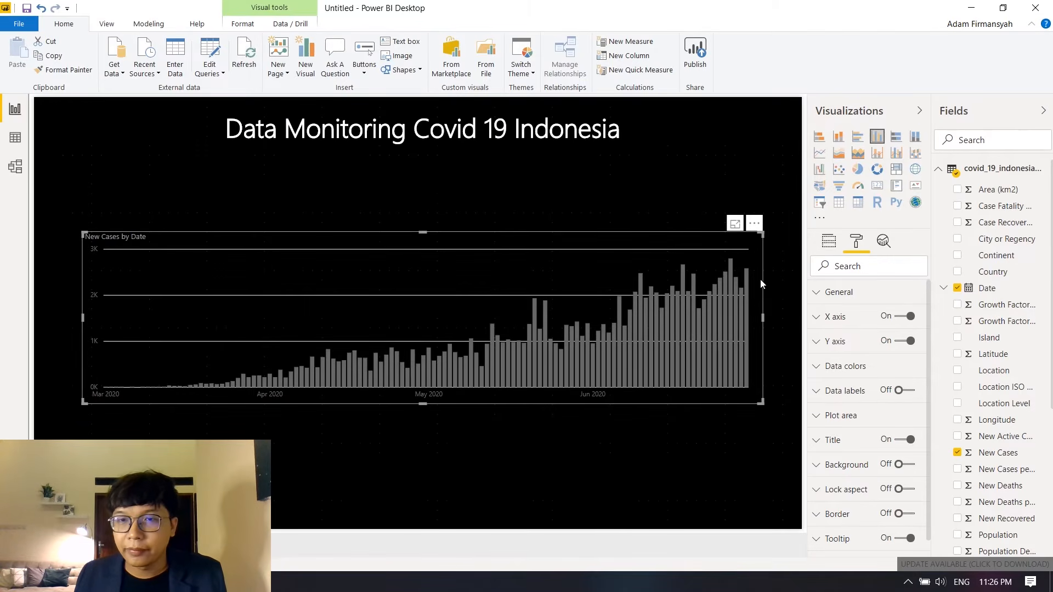
left_click(817, 292)
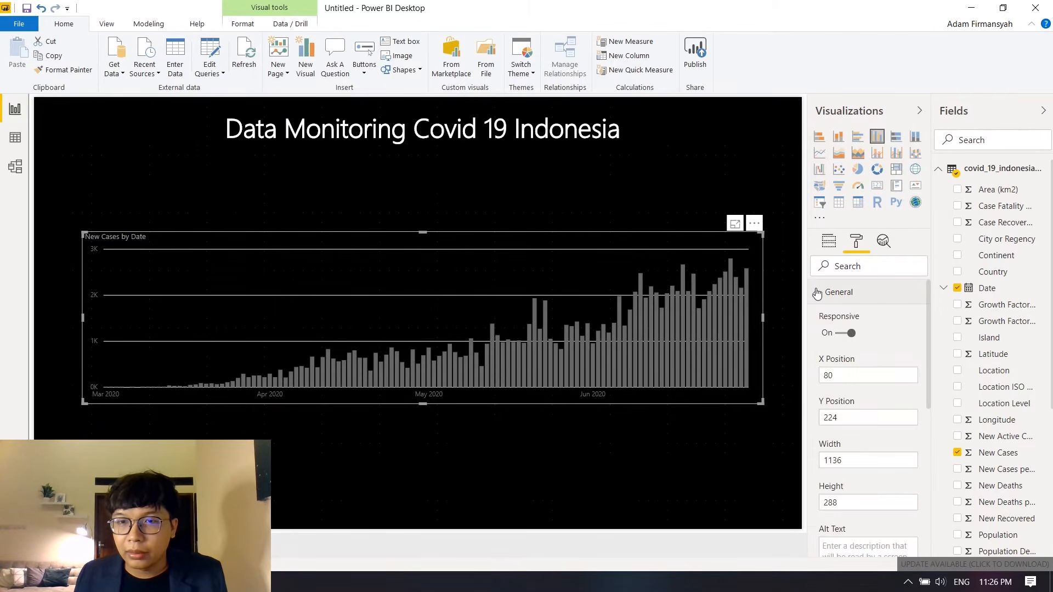
left_click(817, 293)
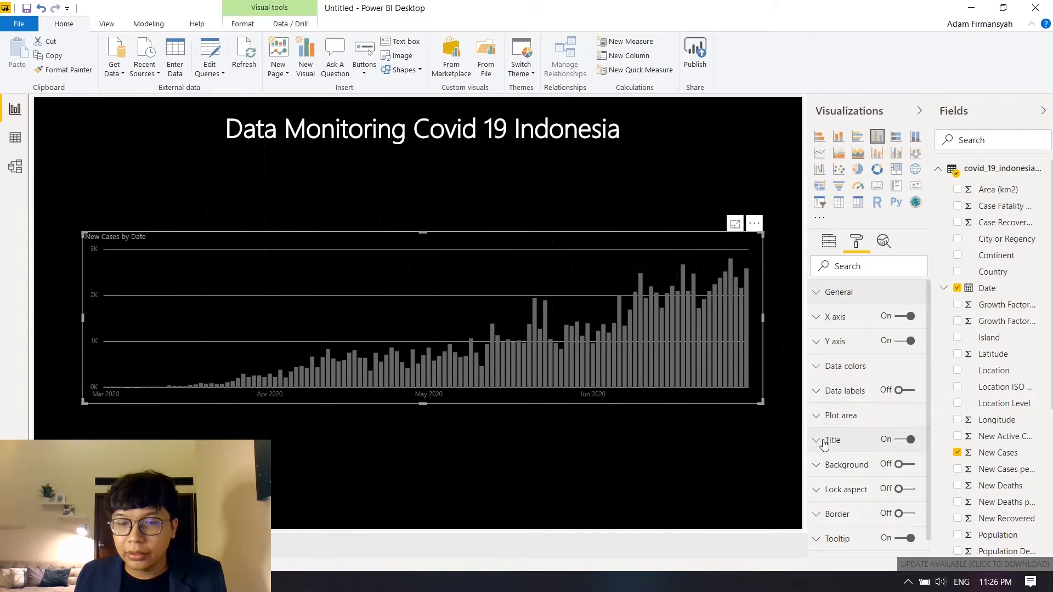
left_click(817, 367)
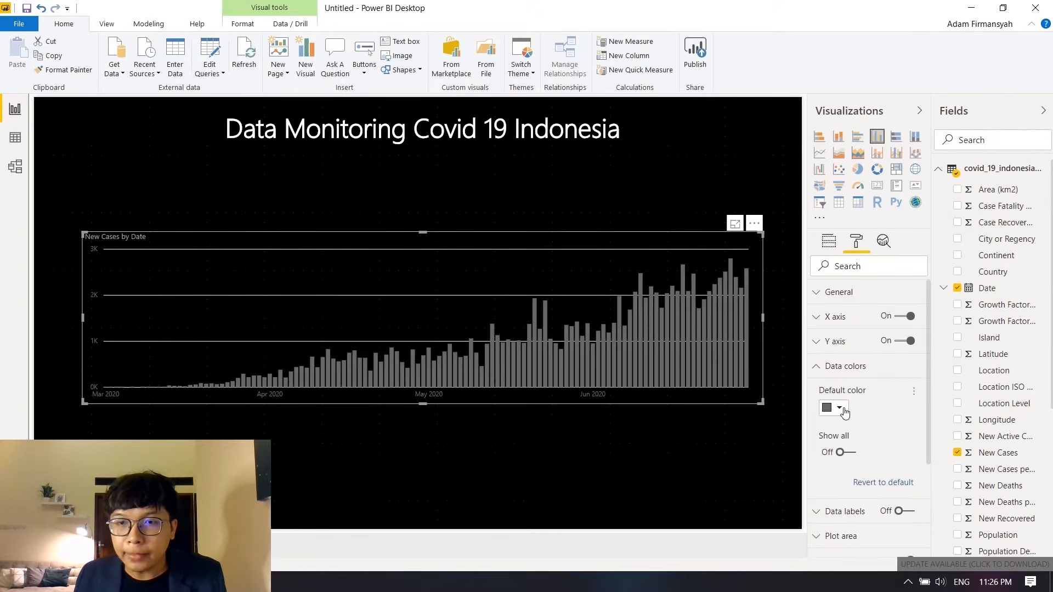
left_click(839, 409)
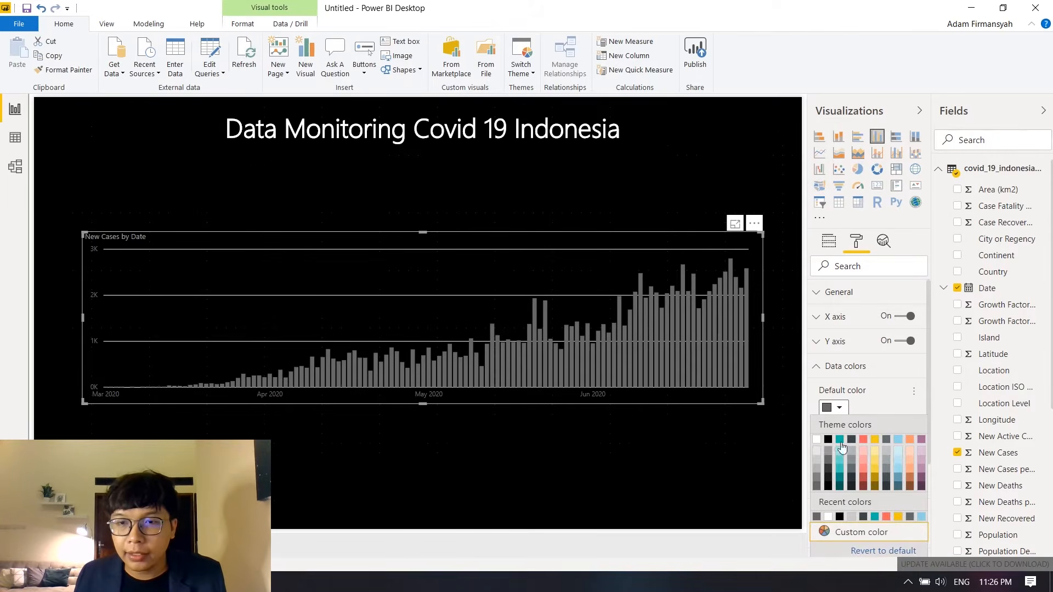
left_click(898, 440)
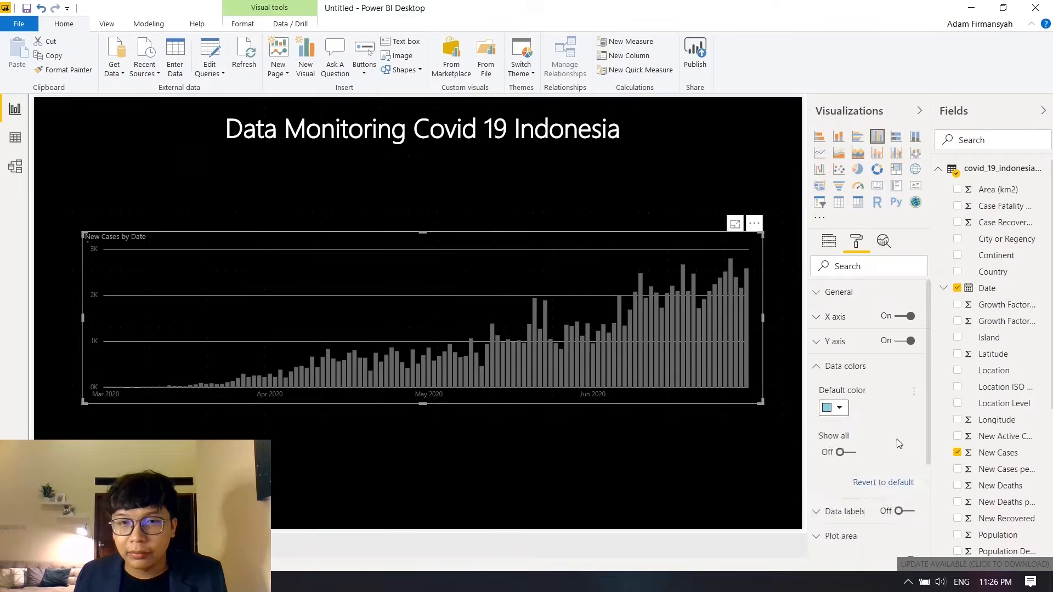
left_click(839, 408)
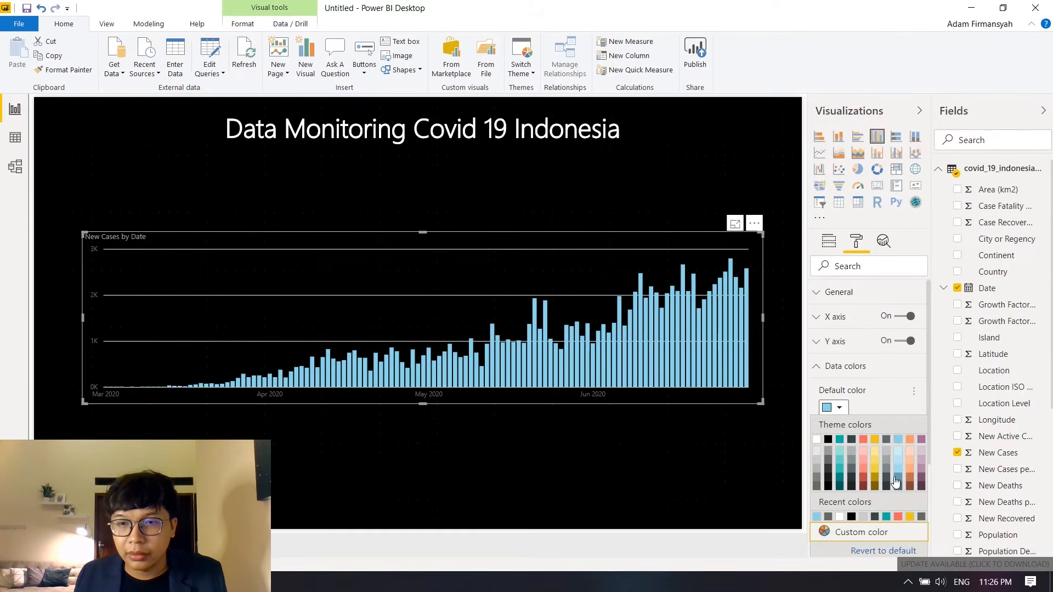
left_click(839, 480)
left_click(728, 445)
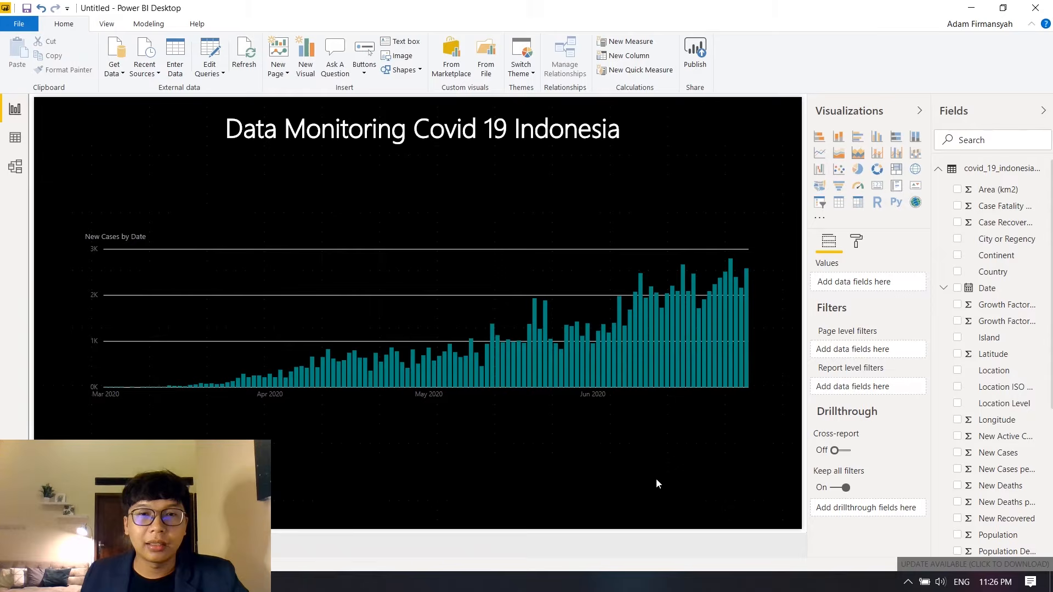
- Move the title text box down, closer to the chart, and deselect it
left_click_drag(577, 170, 576, 199)
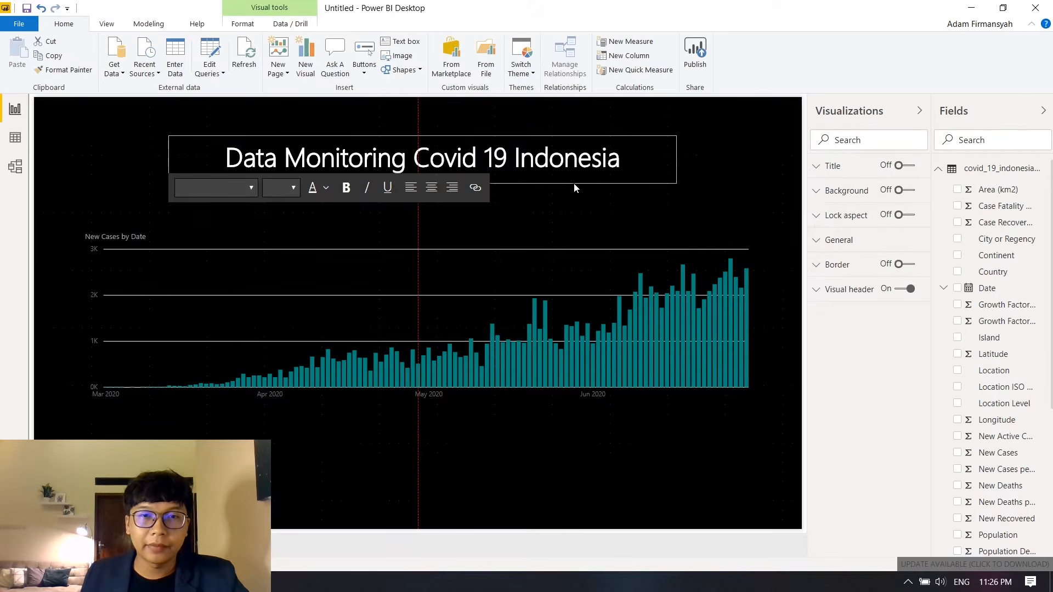
left_click(565, 490)
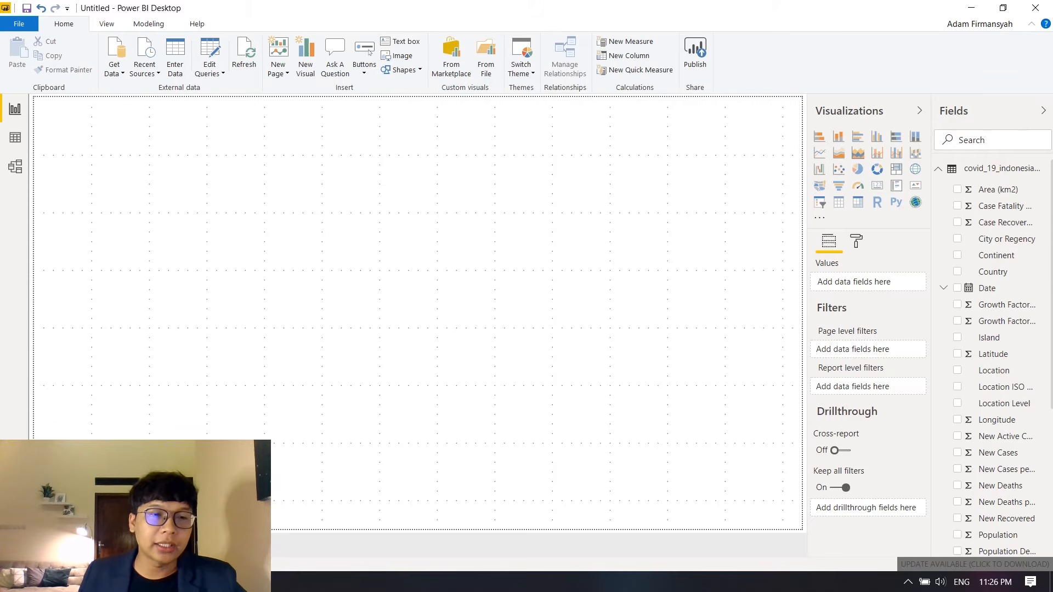
- Delete the blank report page and rename the tab of the page with the black background
key("Delete")
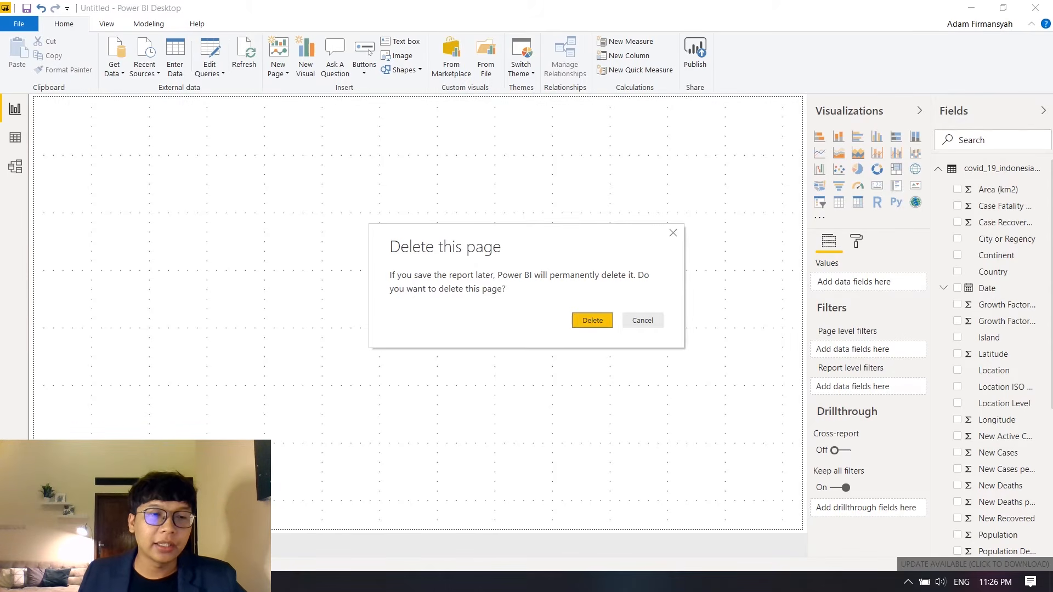
left_click(592, 324)
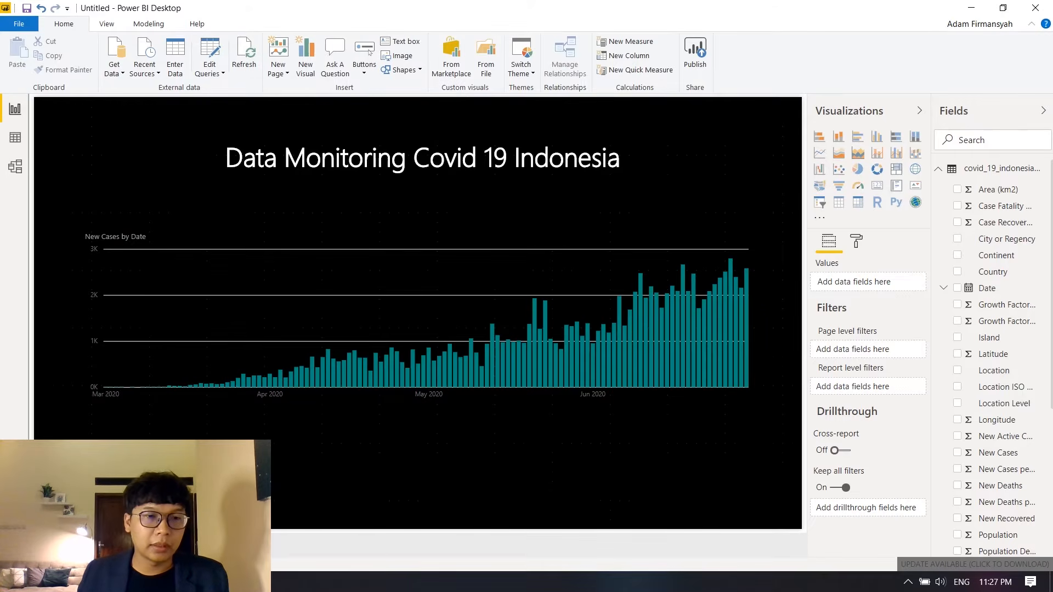
left_click(165, 494)
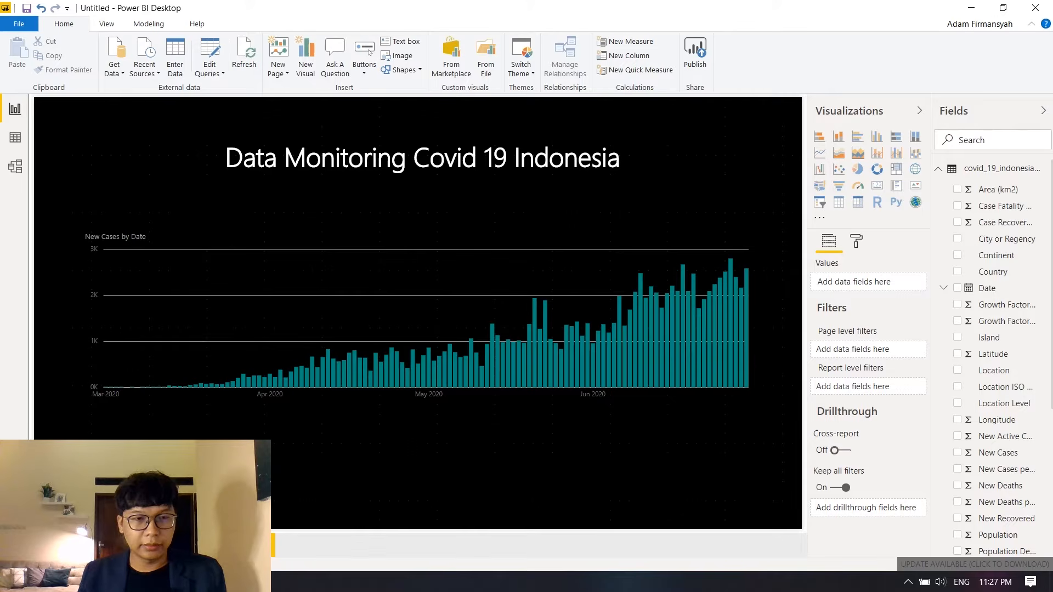
key("Return")
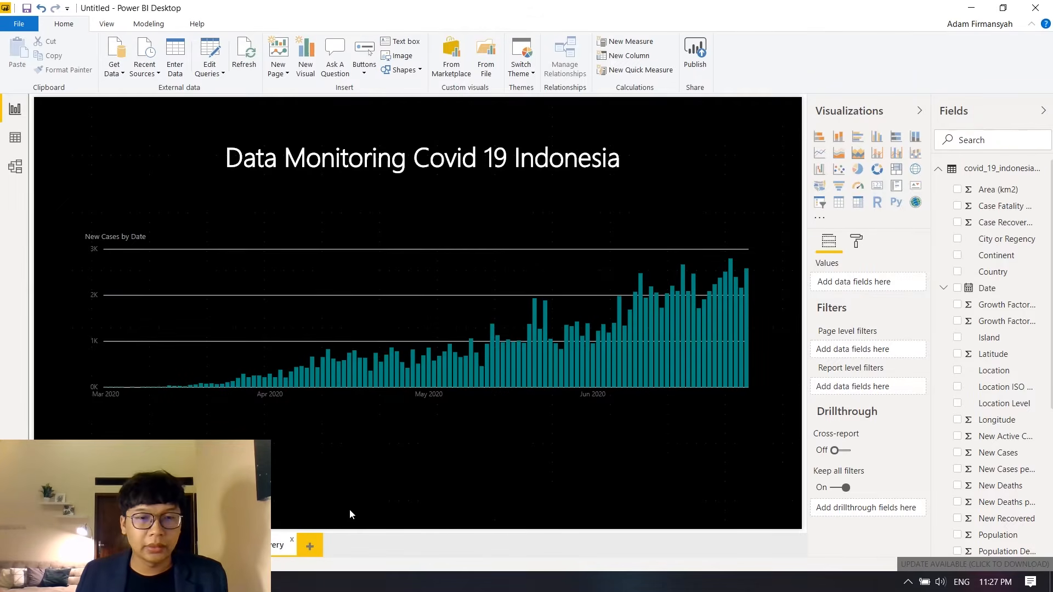
- Convert the New Cases by Date chart to a 100% stacked column chart and add the New Recovered field to its values
left_click(672, 404)
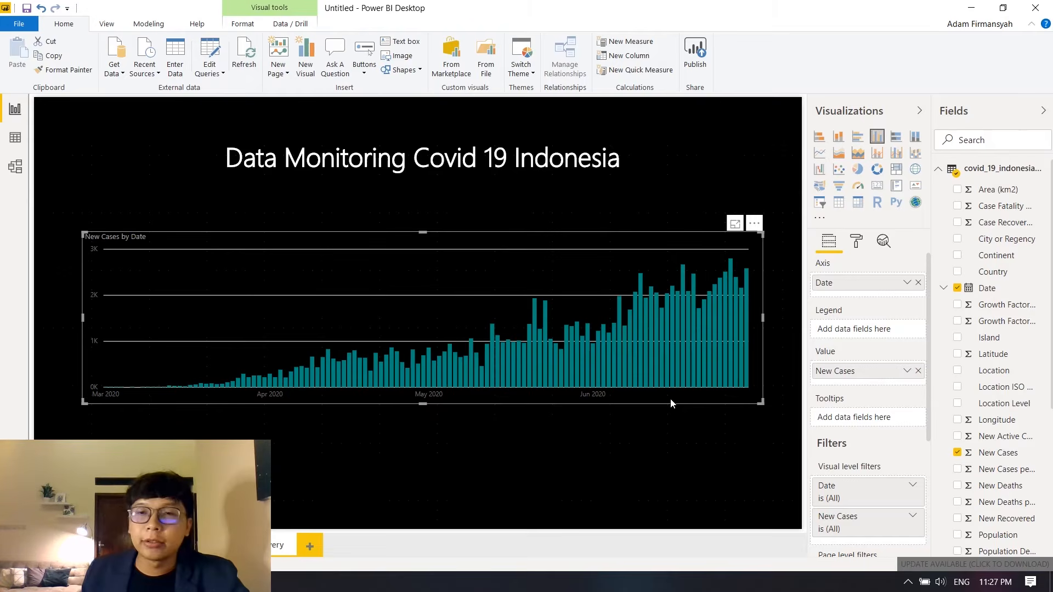
mouse_move(647, 302)
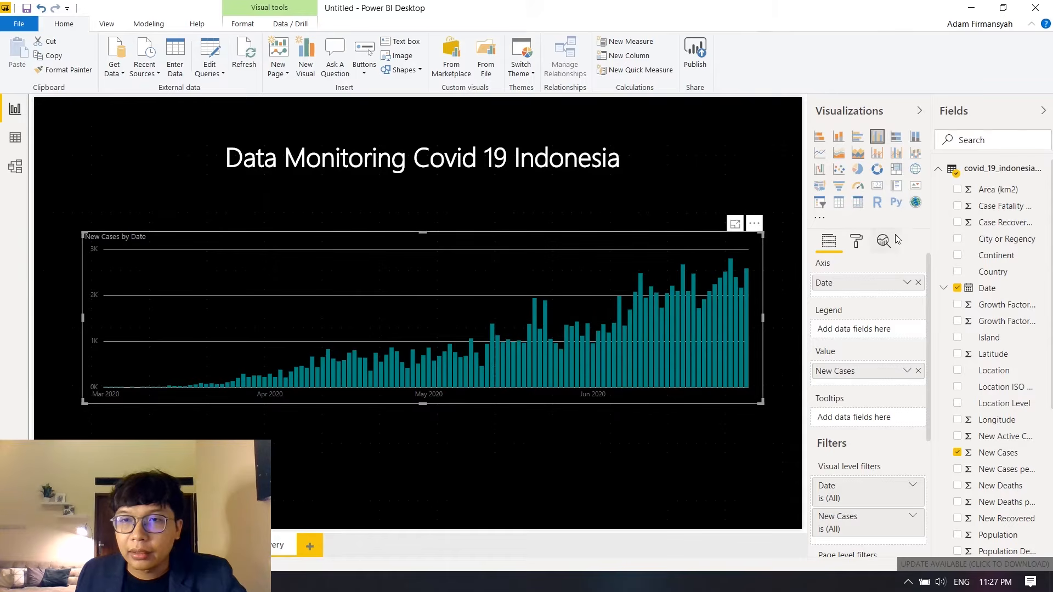
left_click(913, 145)
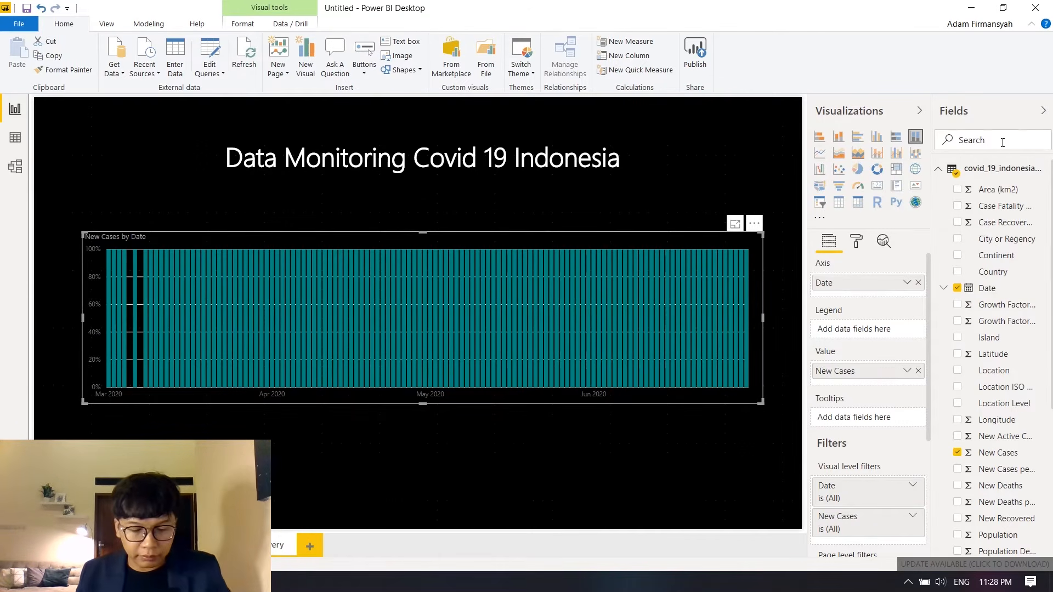
type("new rev")
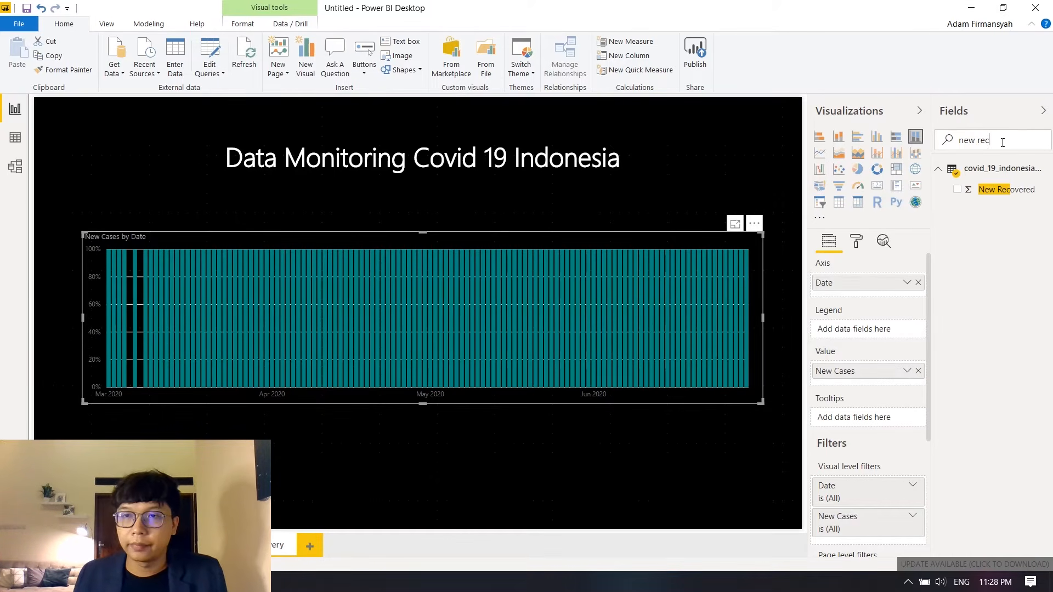
left_click_drag(986, 196, 851, 388)
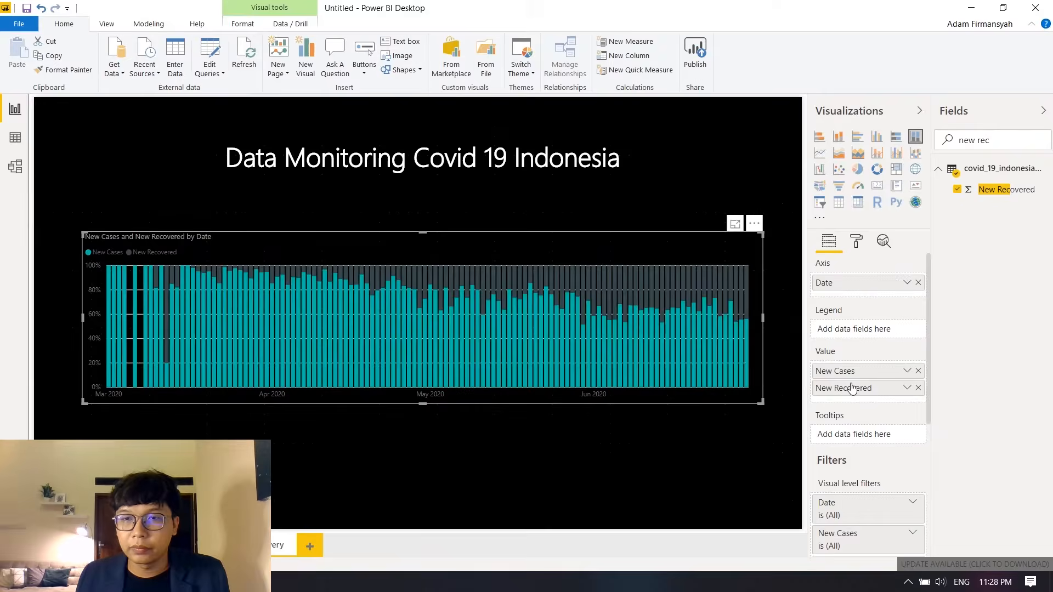
left_click(641, 445)
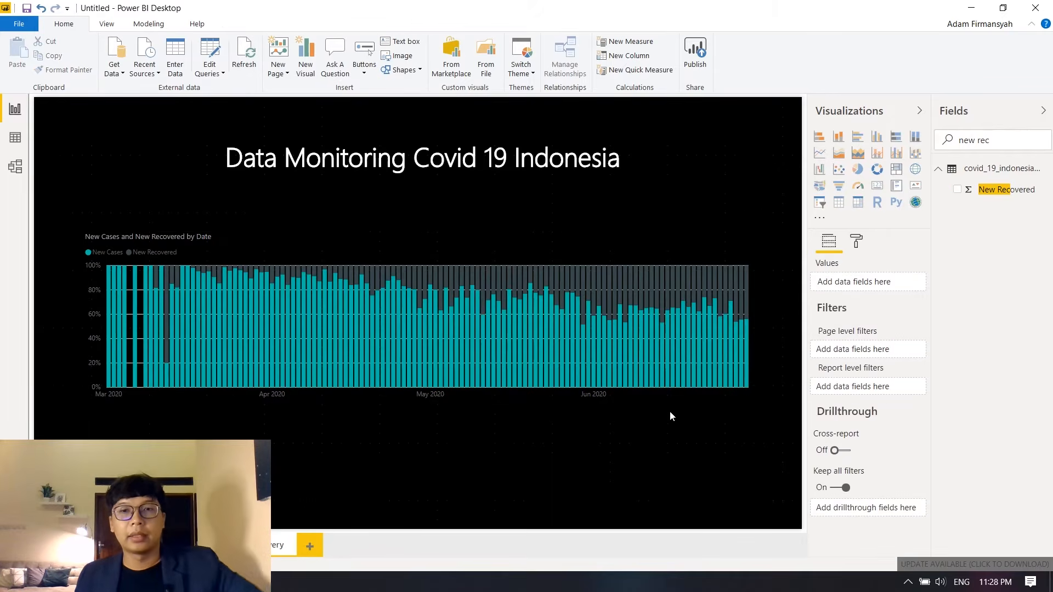
- Set the stacked column chart's data colors to coral red for New Cases and teal #01B8AA for New Recovered
left_click(707, 381)
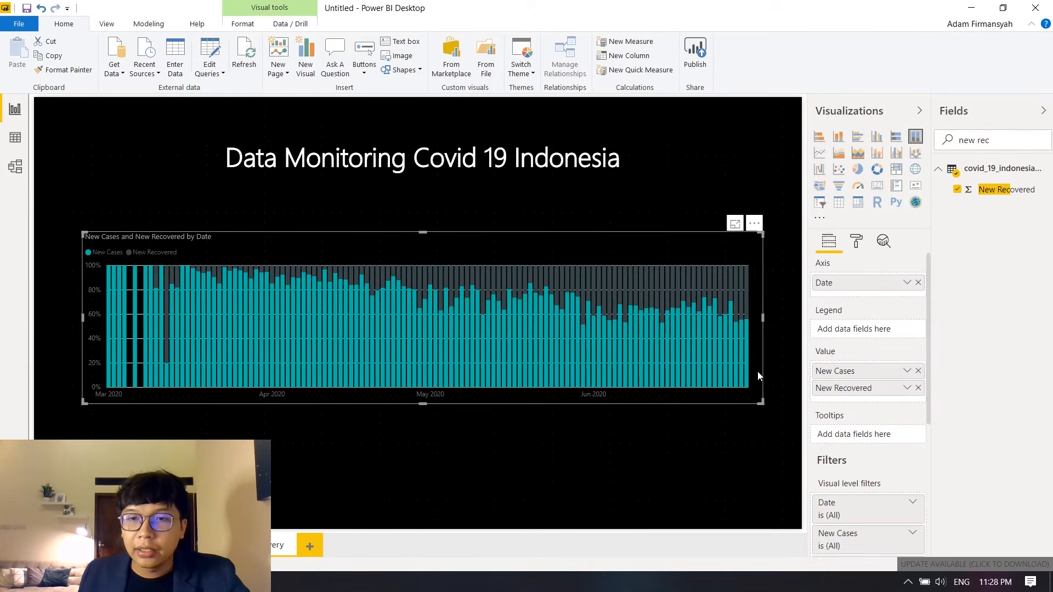
left_click(857, 241)
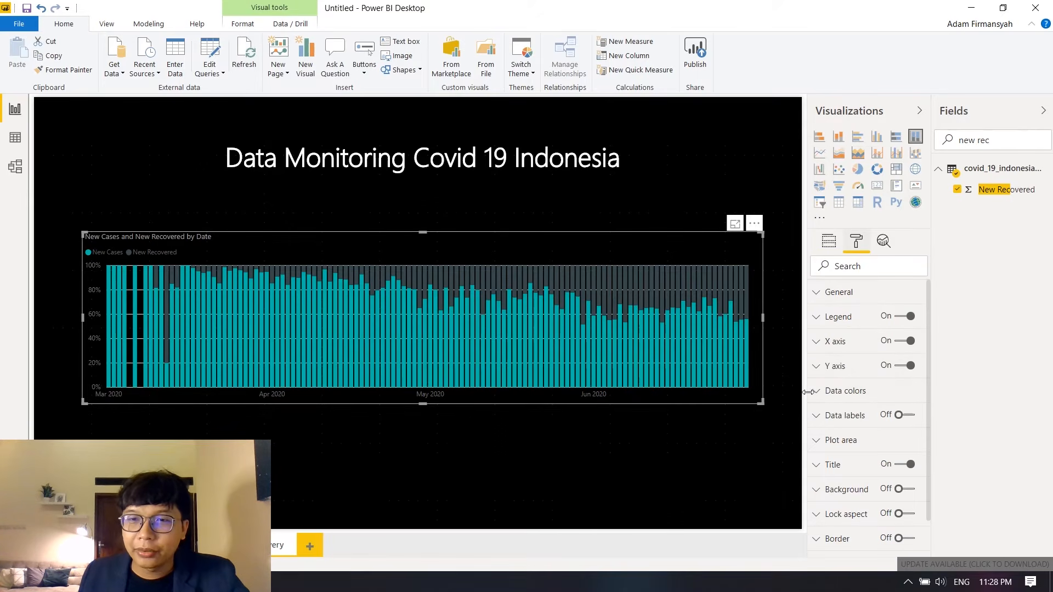
left_click(818, 391)
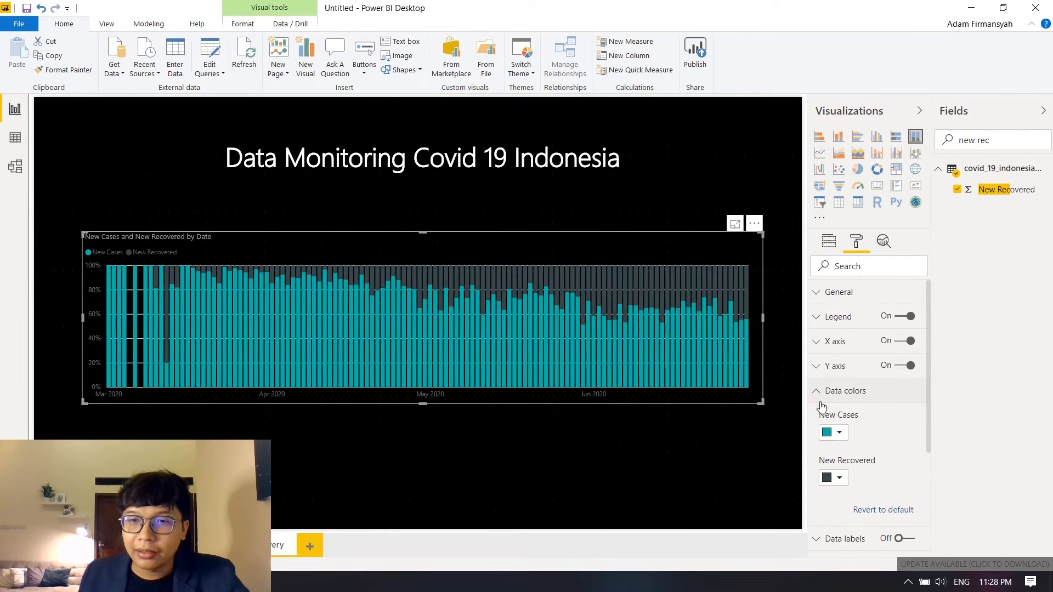
left_click(845, 439)
left_click(866, 473)
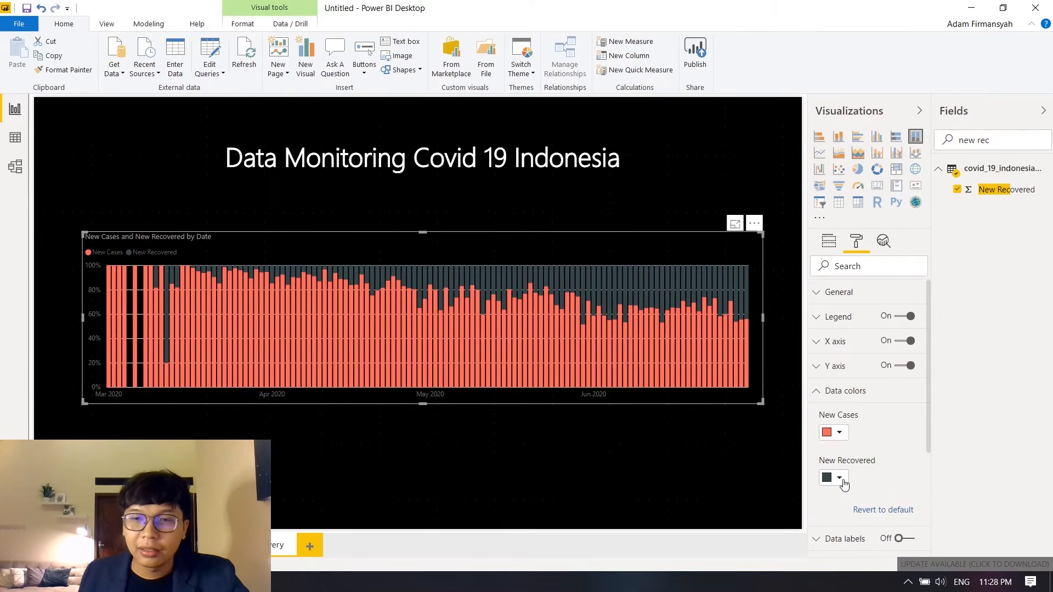
left_click(839, 478)
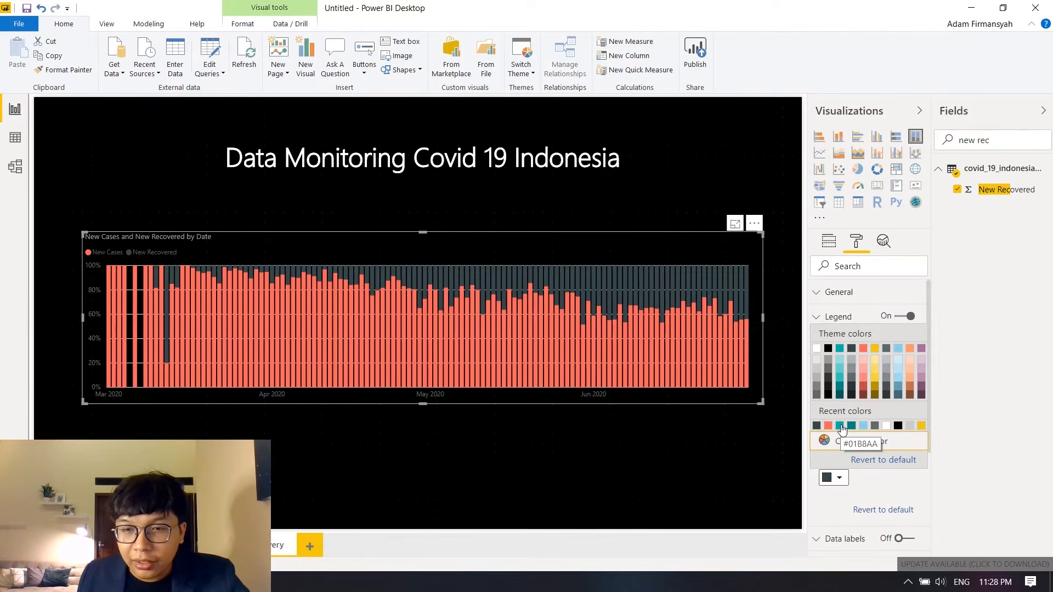
left_click(841, 427)
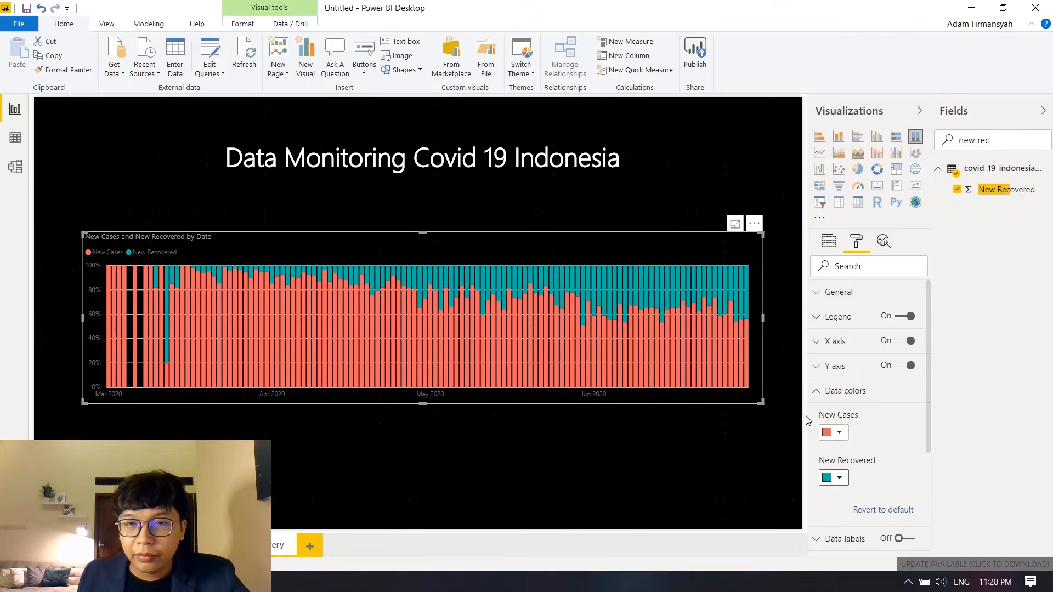
left_click(736, 160)
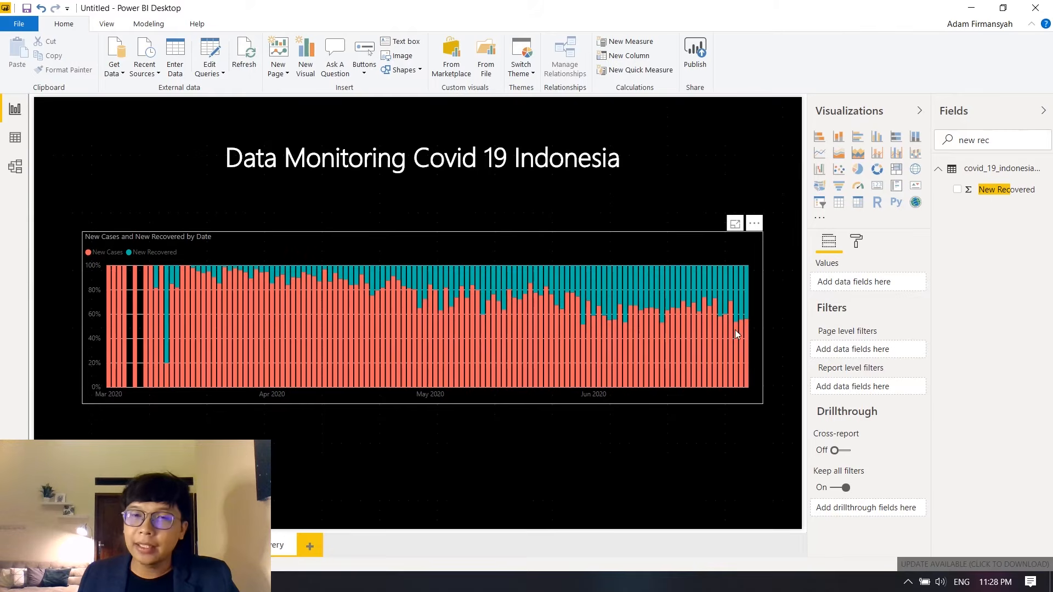
mouse_move(732, 331)
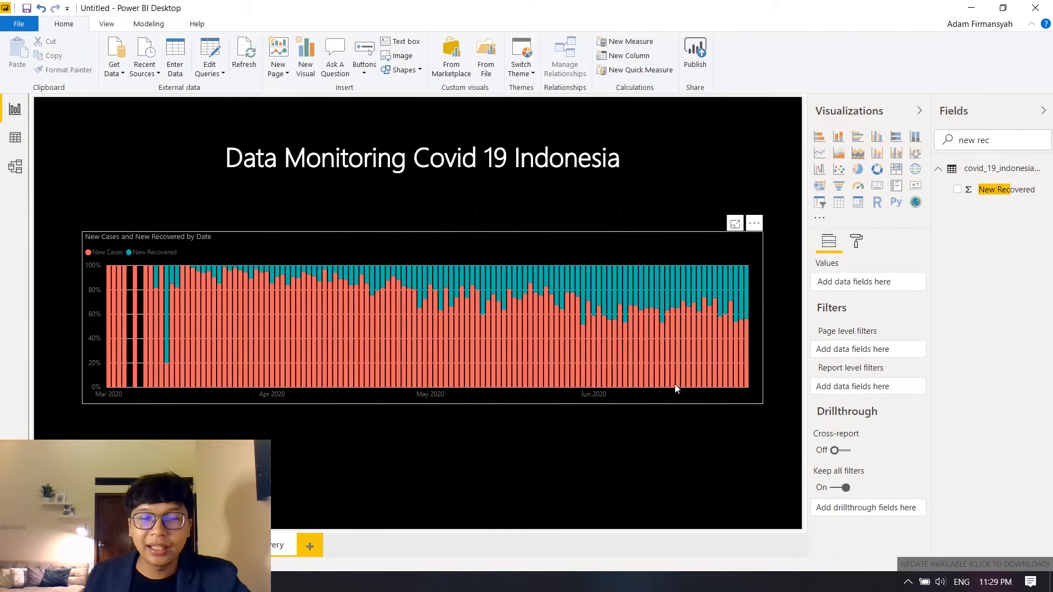
- Search the dataset's fields for death
left_click(1008, 141)
key("BackSpace")
type("death")
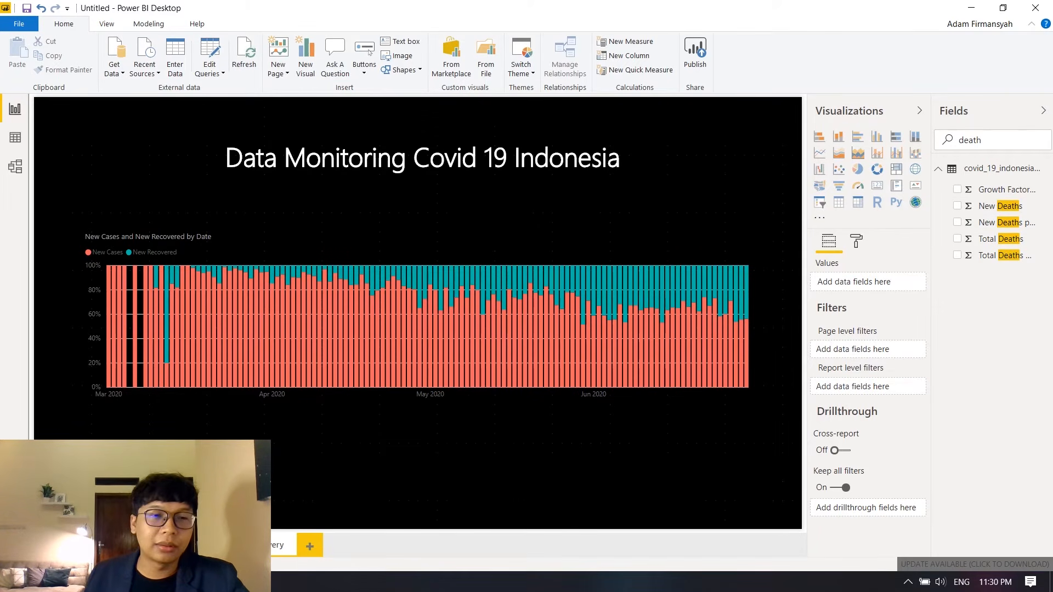
- Duplicate the New Cases vs New Recovery page and rename the copy Death vs Case
right_click(280, 545)
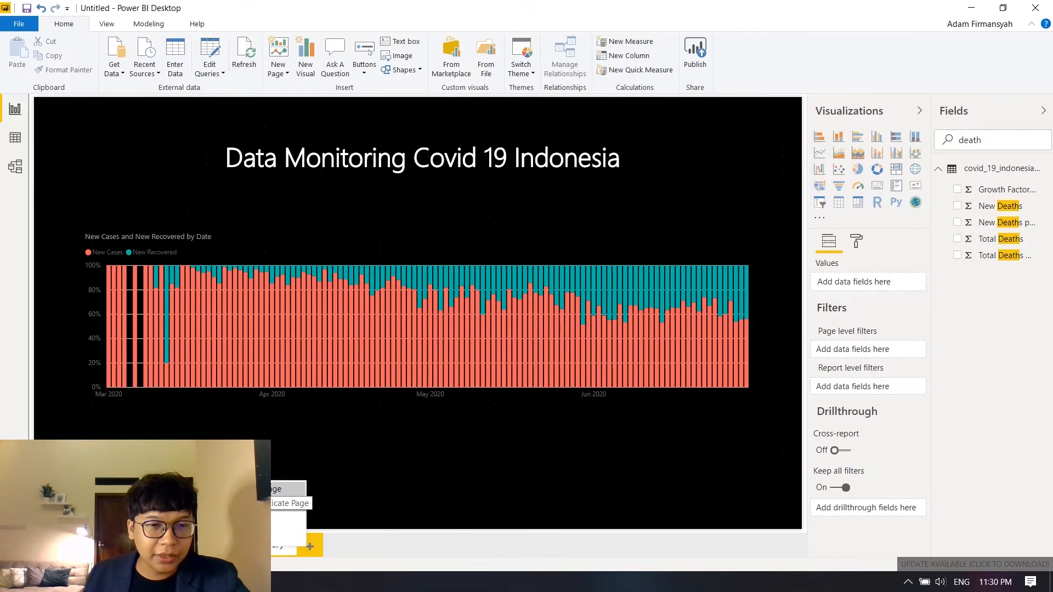
left_click(289, 503)
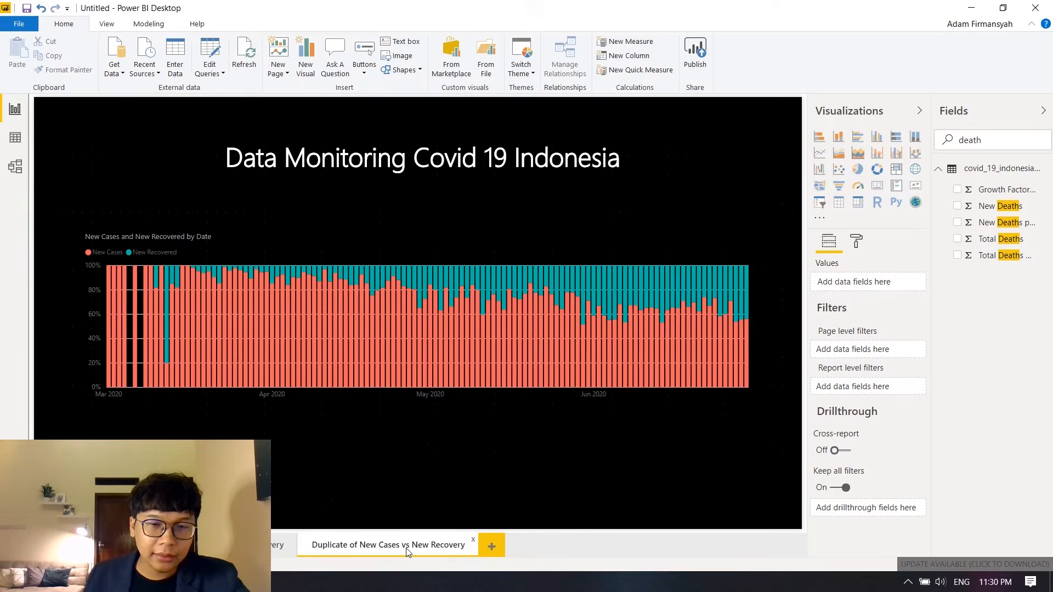
double_click(407, 546)
type("D")
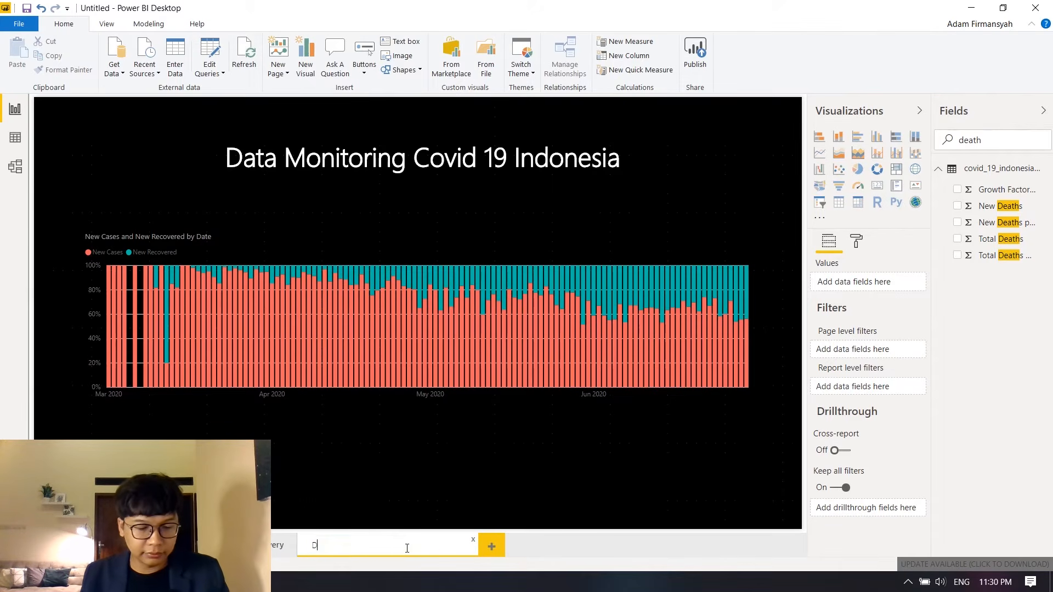
type("eath vs")
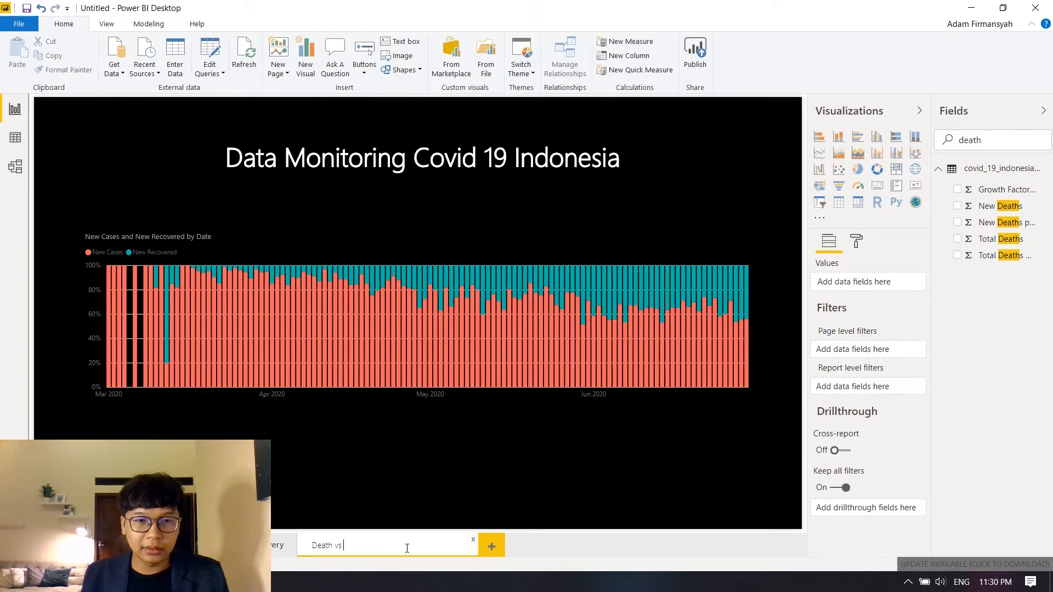
type(" Case")
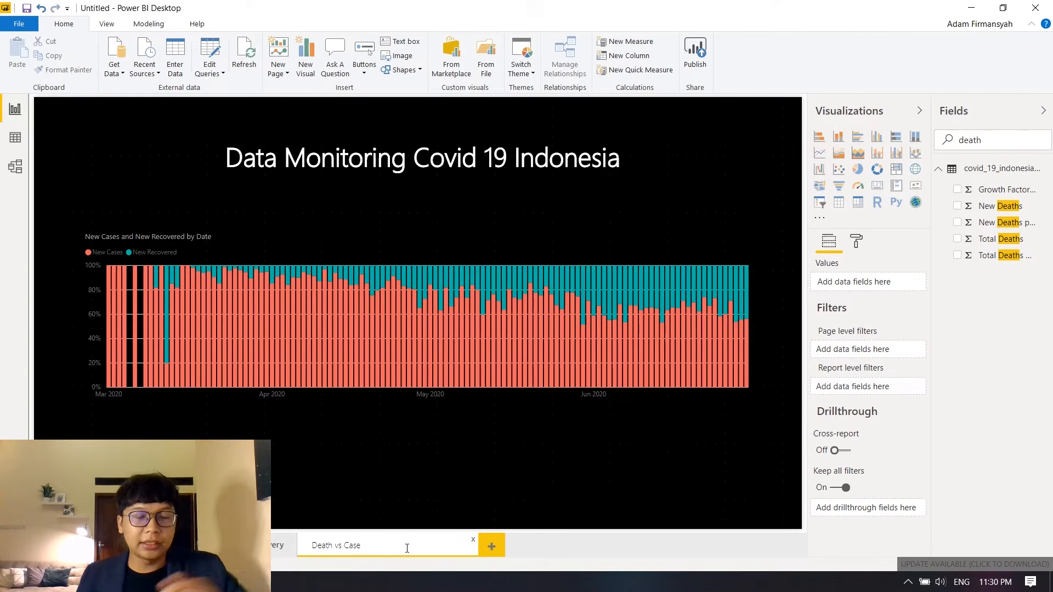
left_click(387, 500)
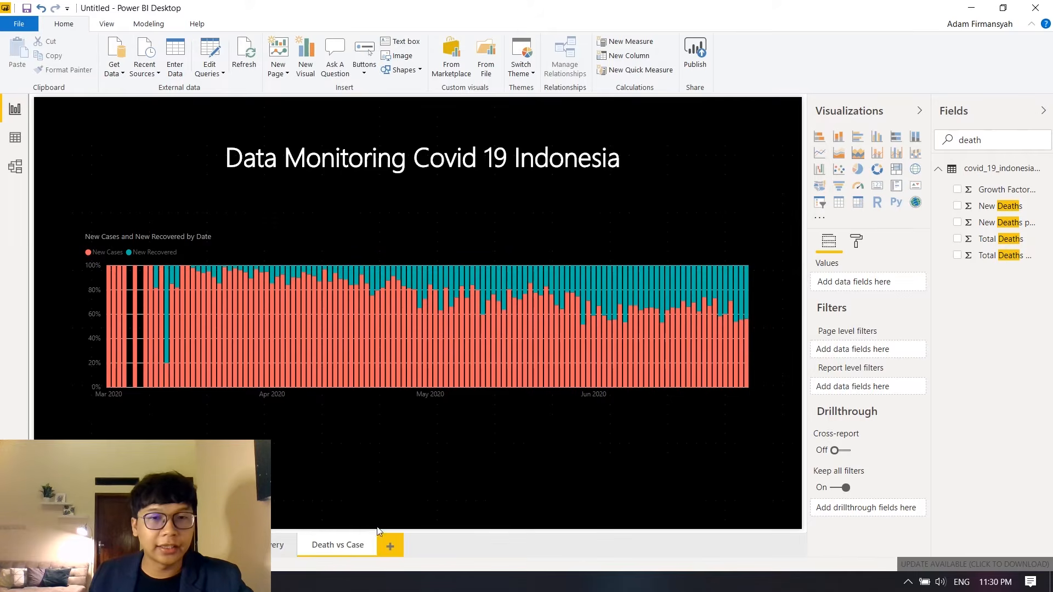
- Change the chart's Date axis to Date Hierarchy and extend the chart downward to near the page's lower edge
left_click(547, 405)
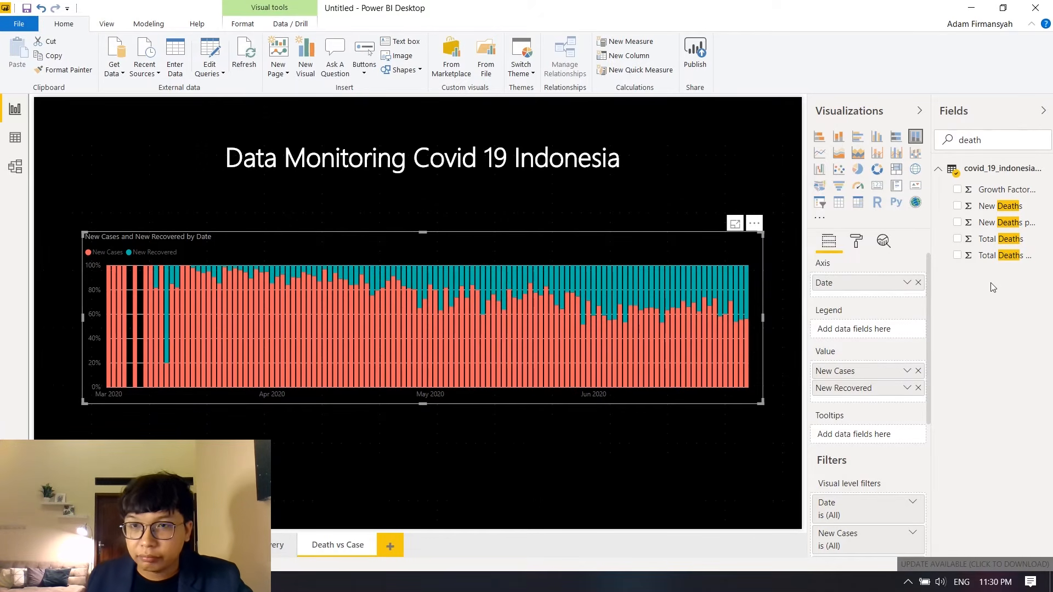
left_click(907, 284)
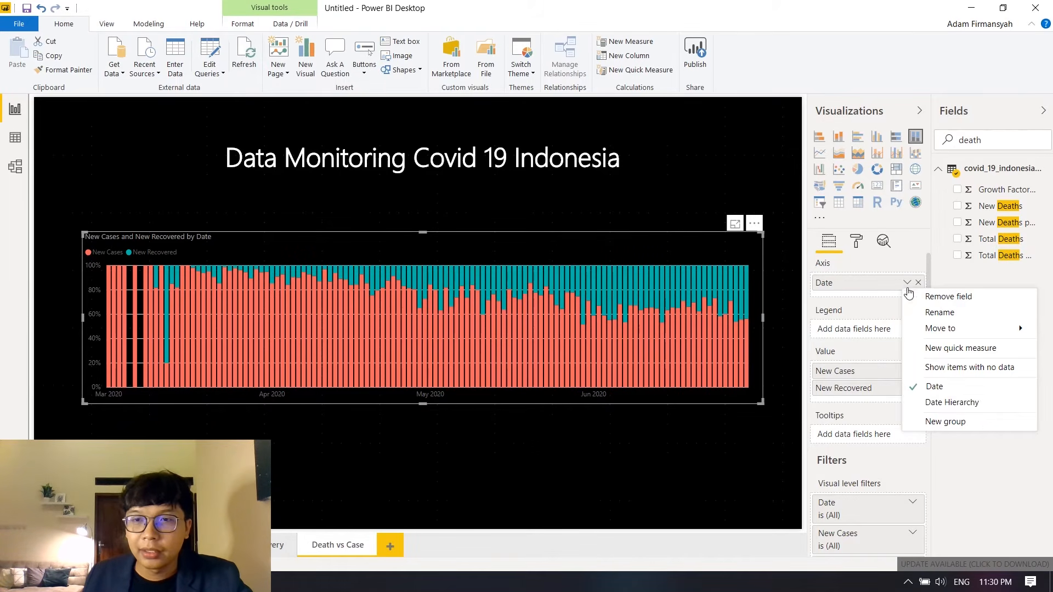
left_click(946, 408)
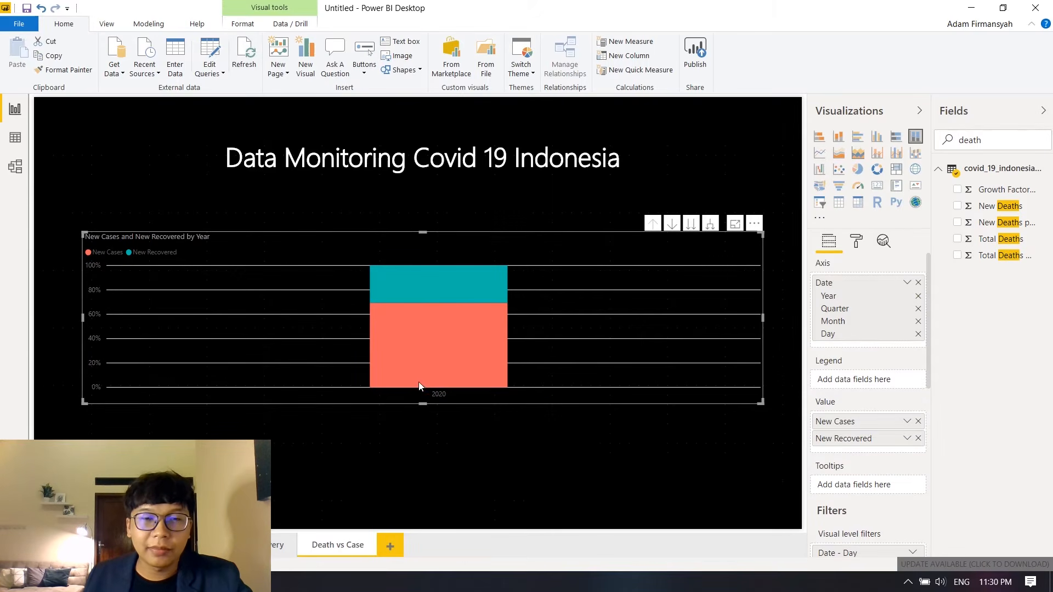
mouse_move(456, 381)
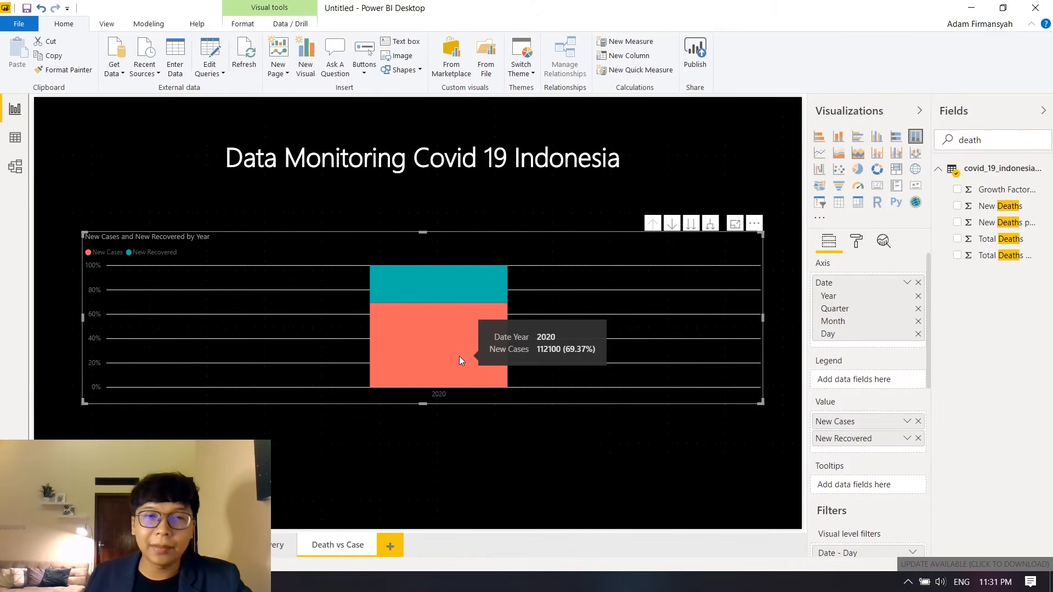
left_click_drag(424, 406, 420, 500)
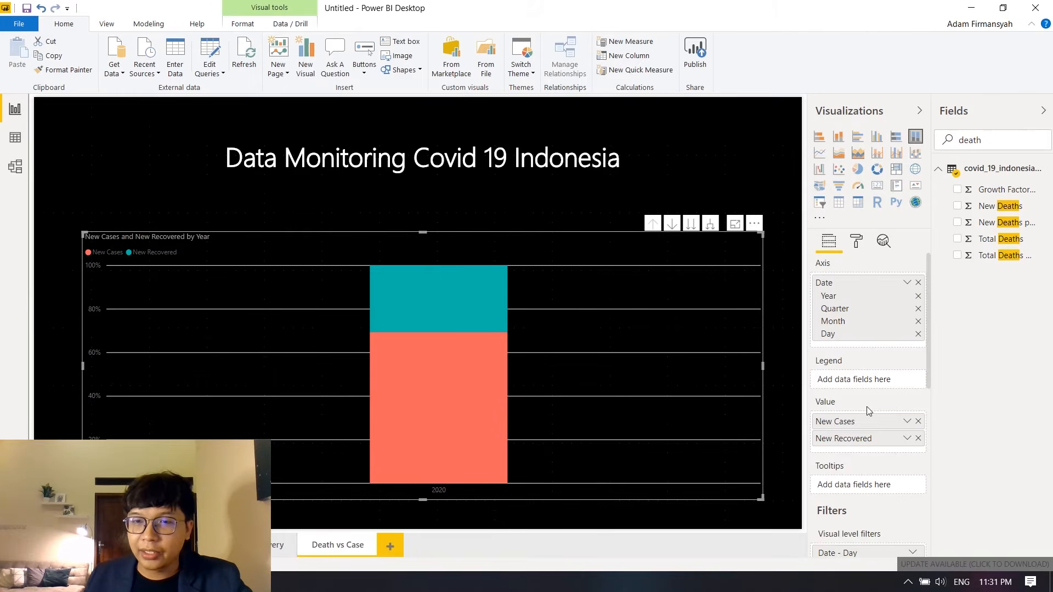
- Replace New Recovered with the New Deaths field in the chart's values
left_click(918, 438)
double_click(988, 138)
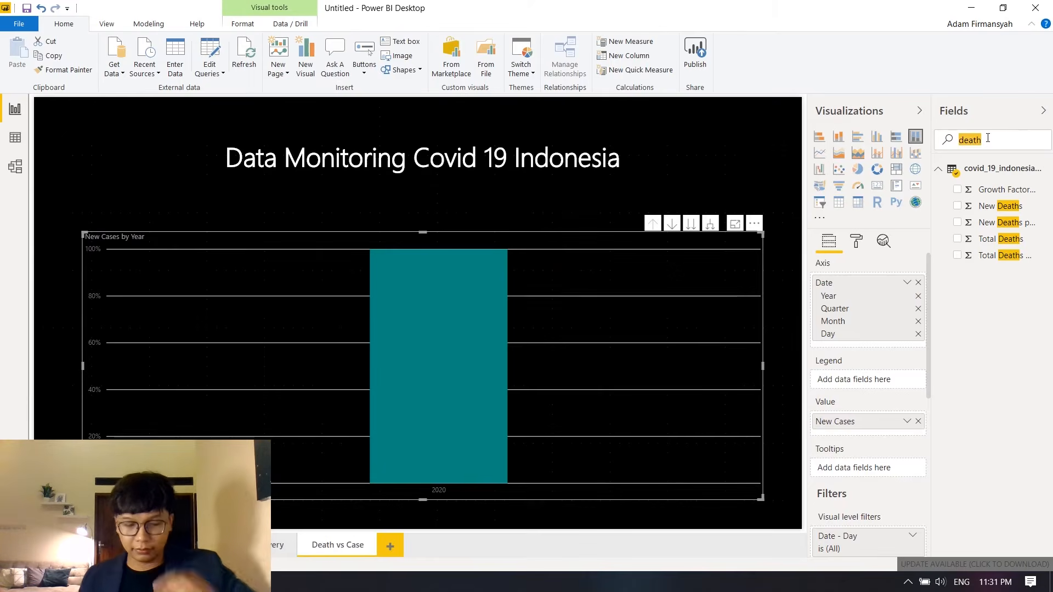
type("new da")
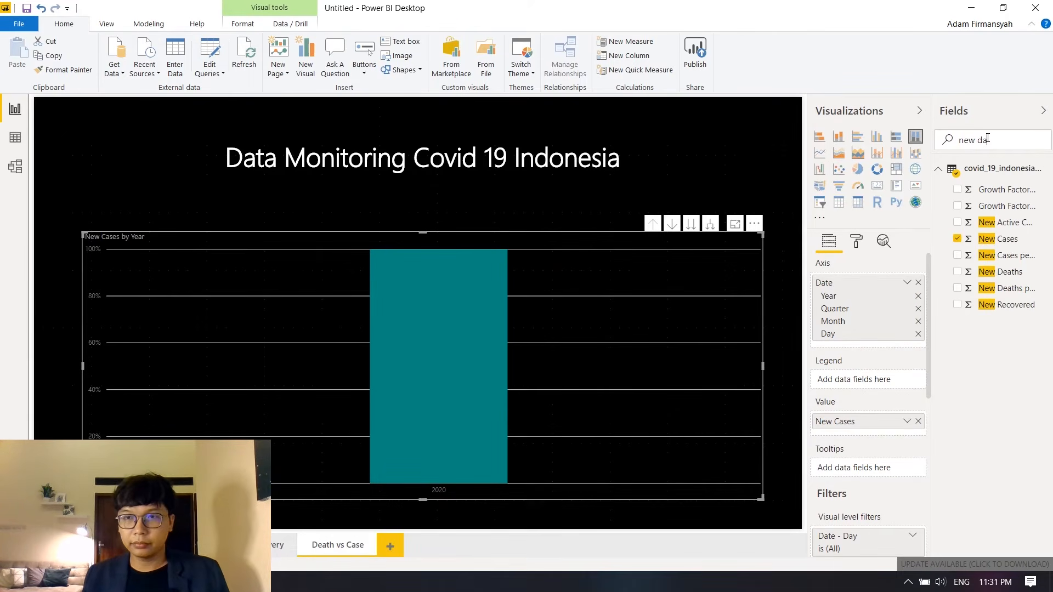
key("BackSpace")
type("eat")
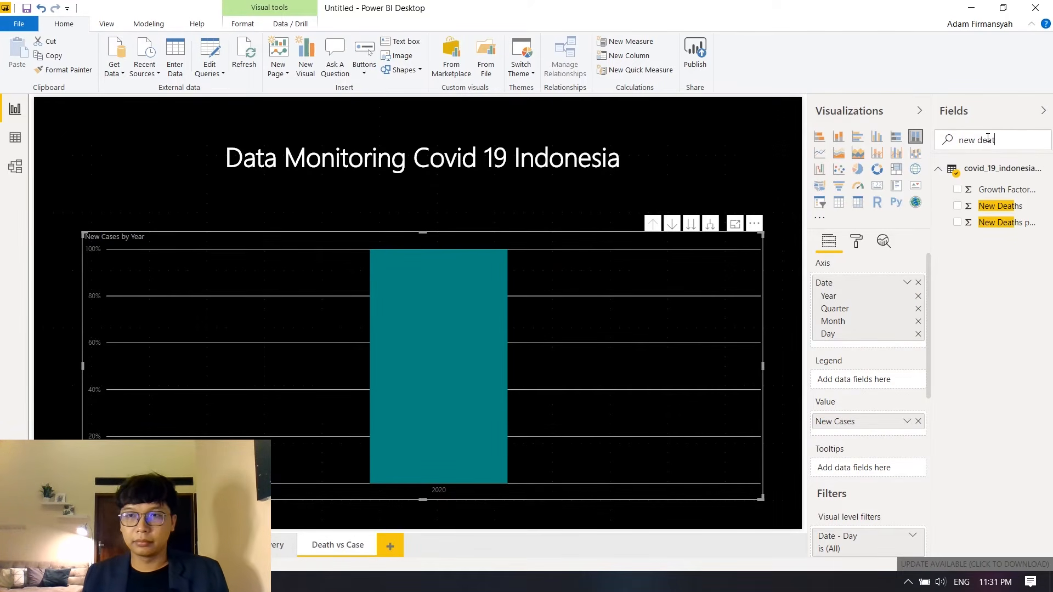
left_click_drag(985, 207, 861, 439)
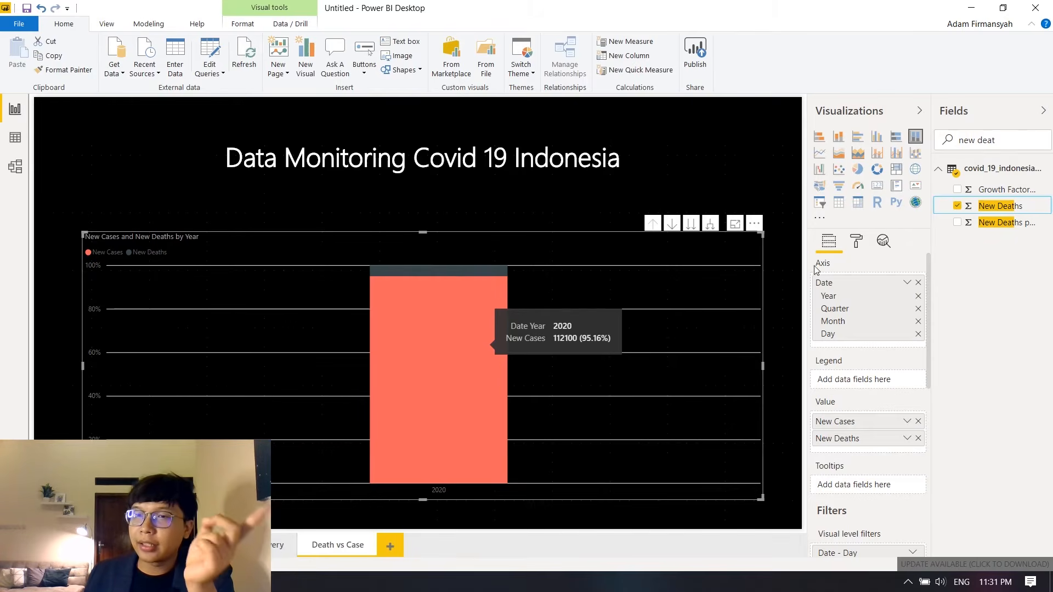
- Clear the field search and examine the available fields and the aggregation options of New Deaths and New Cases
double_click(1011, 140)
triple_click(1011, 140)
key("BackSpace")
scroll(997, 339, "down", 5)
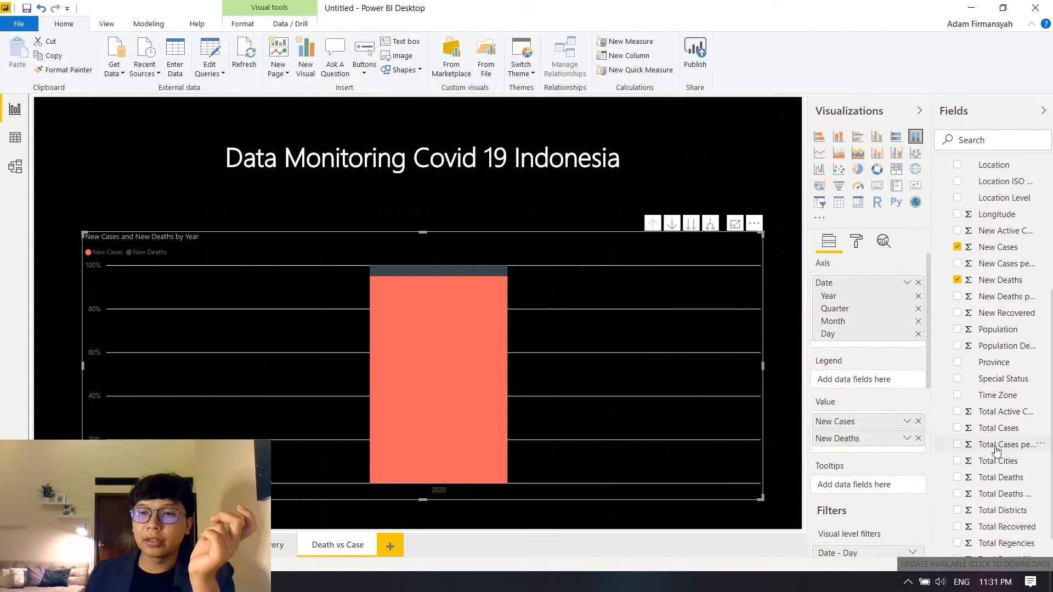
scroll(1007, 496, "up", 3)
scroll(1012, 494, "down", 3)
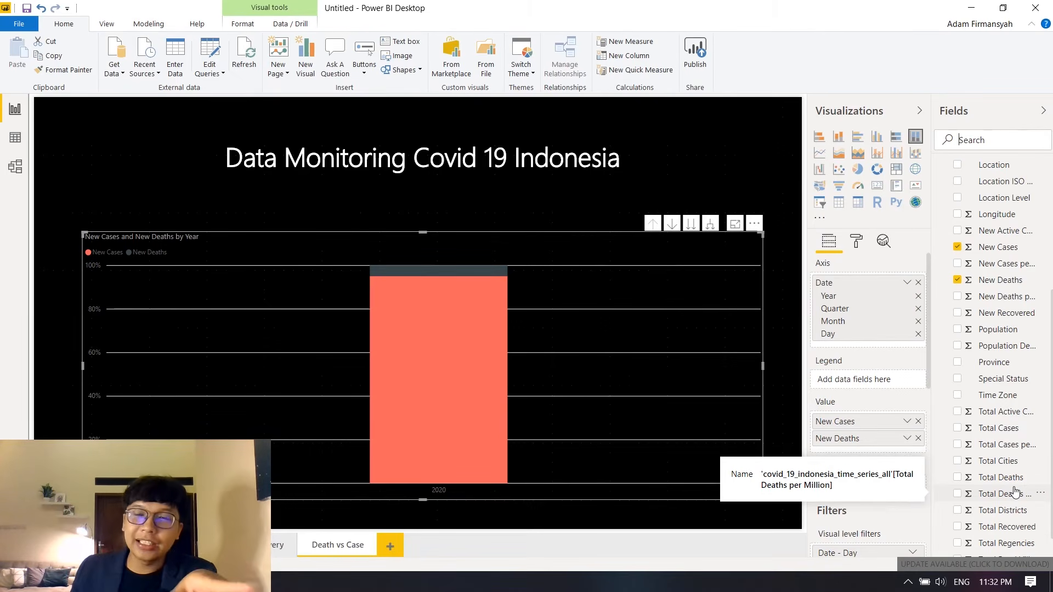
left_click(909, 440)
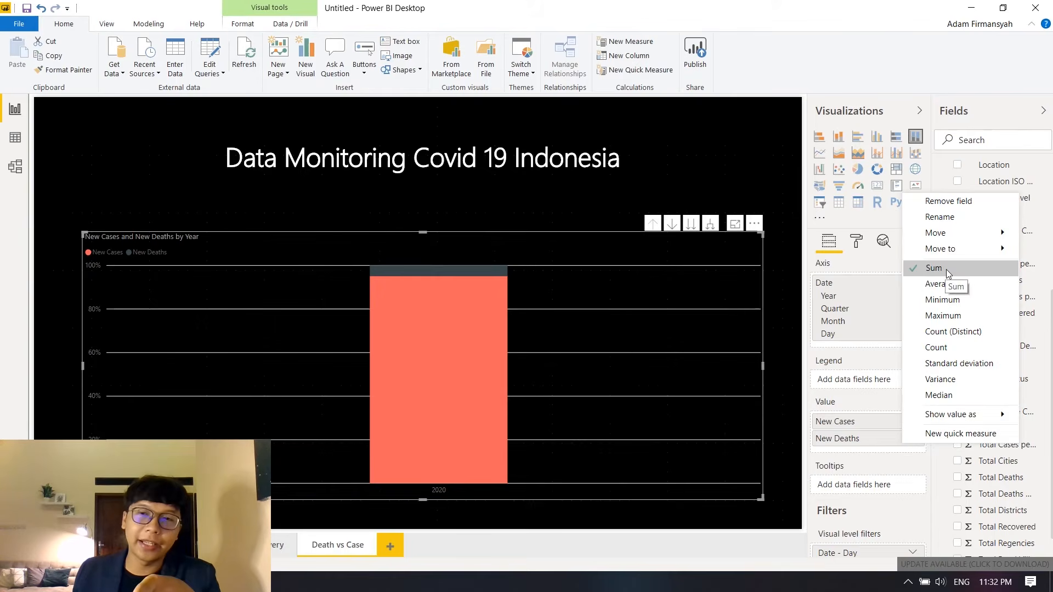
mouse_move(935, 414)
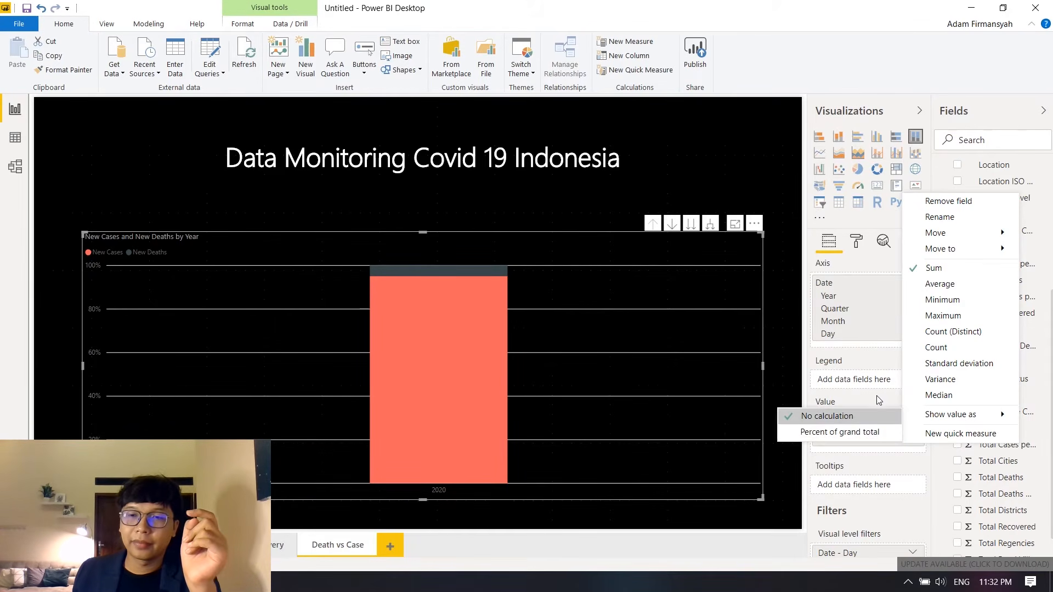
left_click(878, 399)
left_click(908, 422)
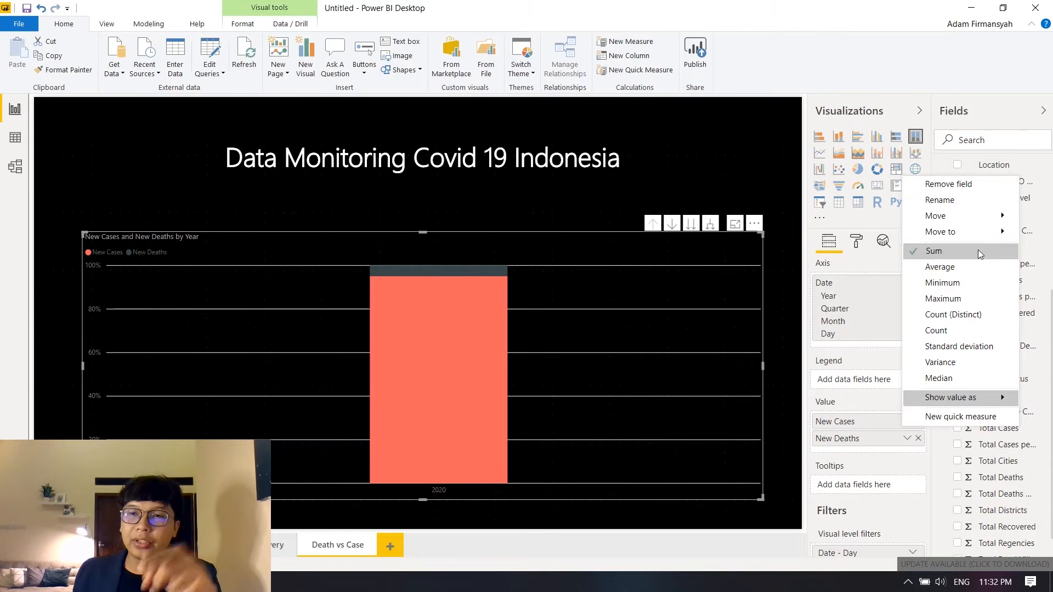
left_click(876, 405)
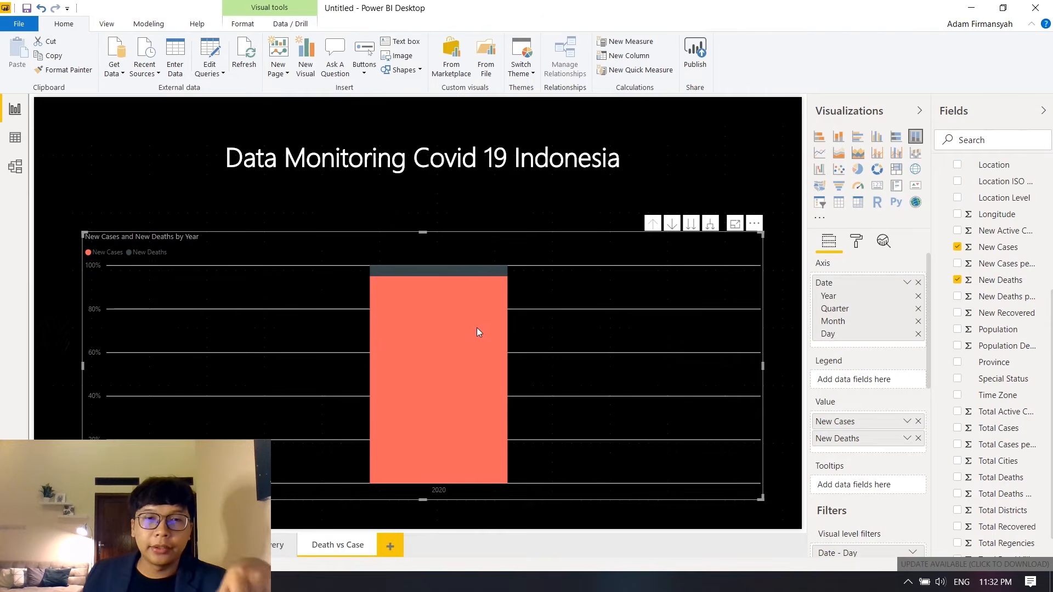
- Convert the New Cases and New Deaths chart to a pie chart and inspect its slices and filters
mouse_move(477, 328)
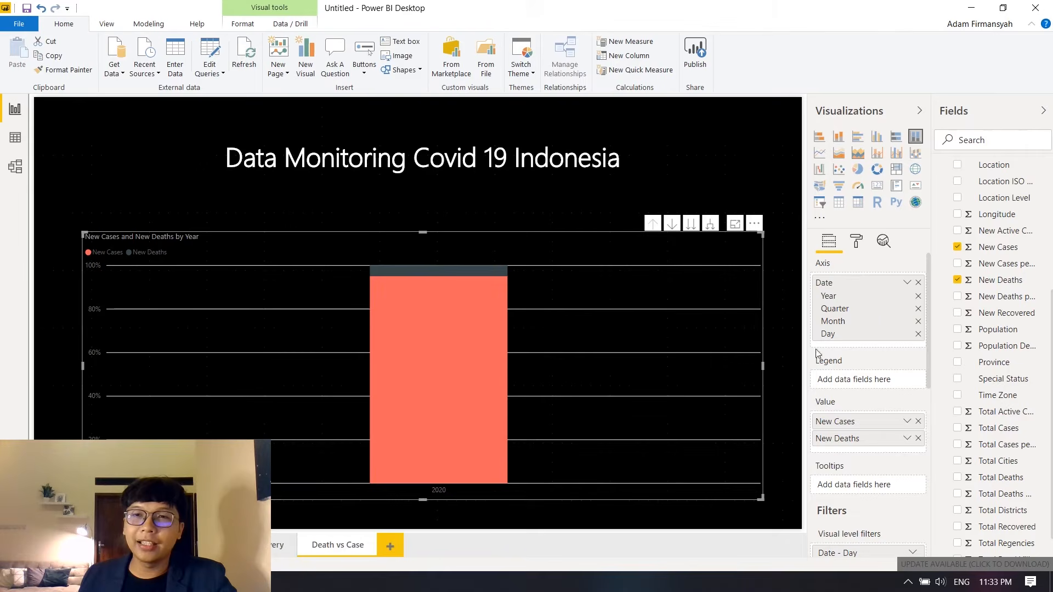
left_click(859, 171)
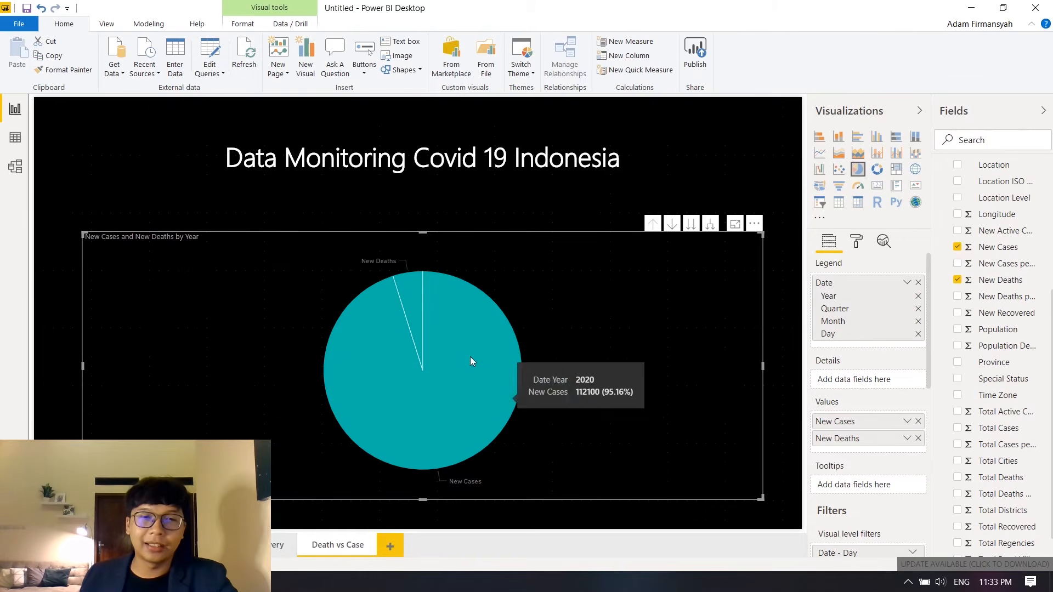
mouse_move(415, 293)
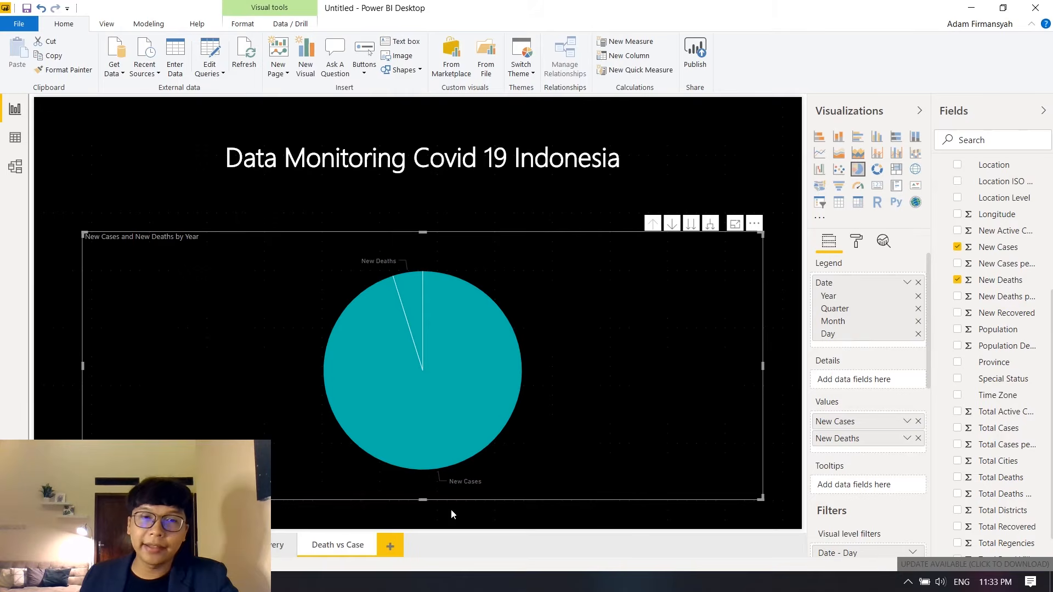
scroll(870, 438, "down", 3)
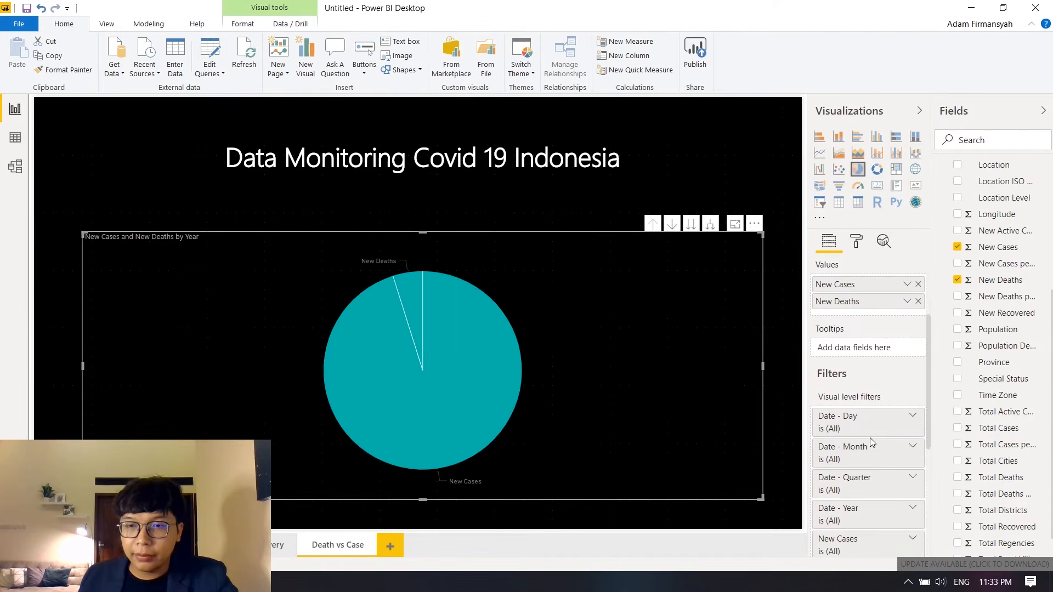
scroll(870, 438, "down", 2)
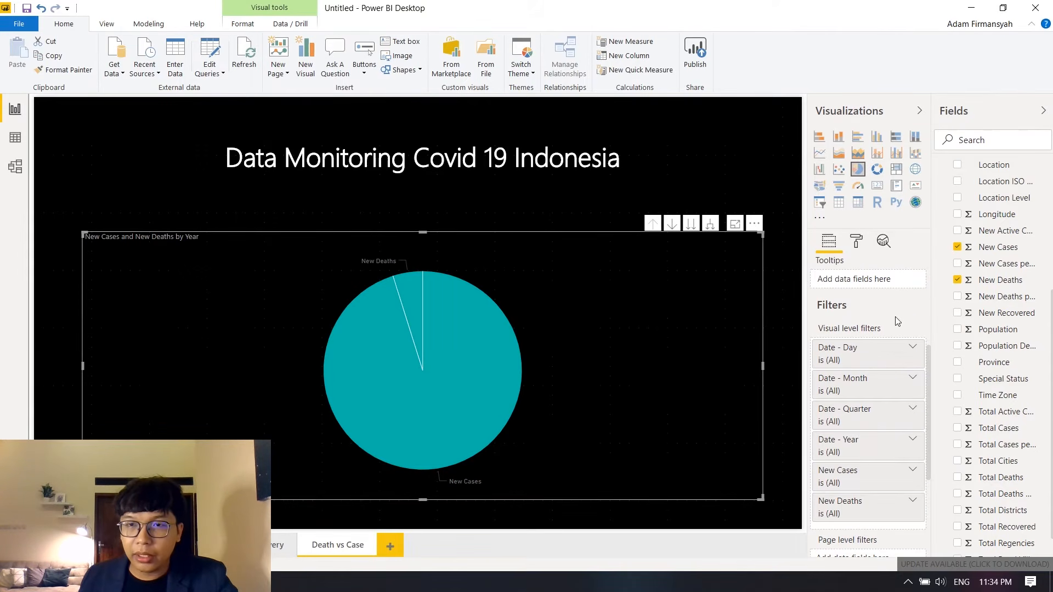
scroll(897, 320, "up", 3)
left_click(857, 242)
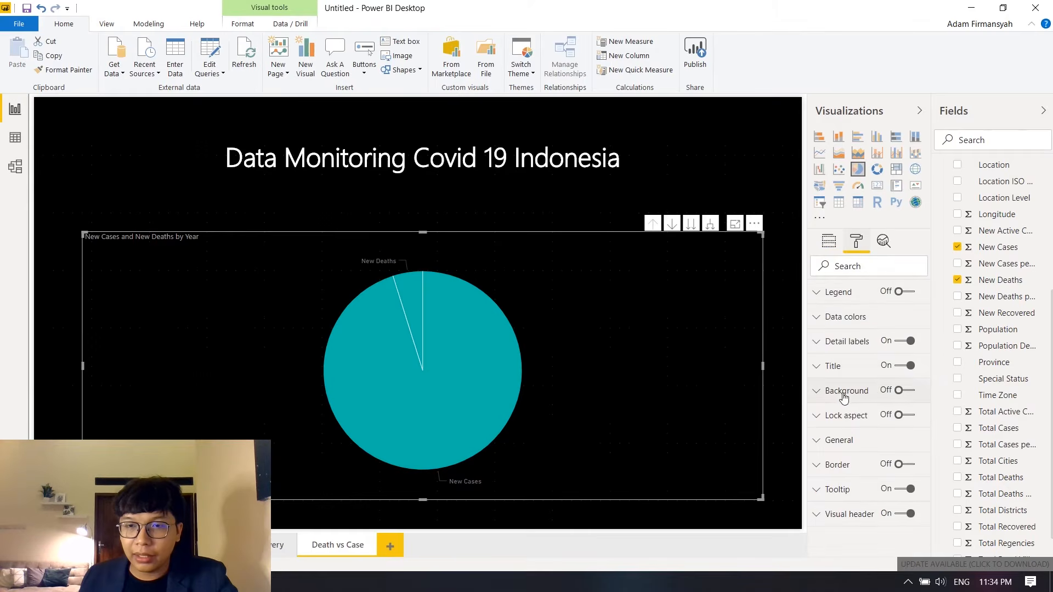
left_click(819, 319)
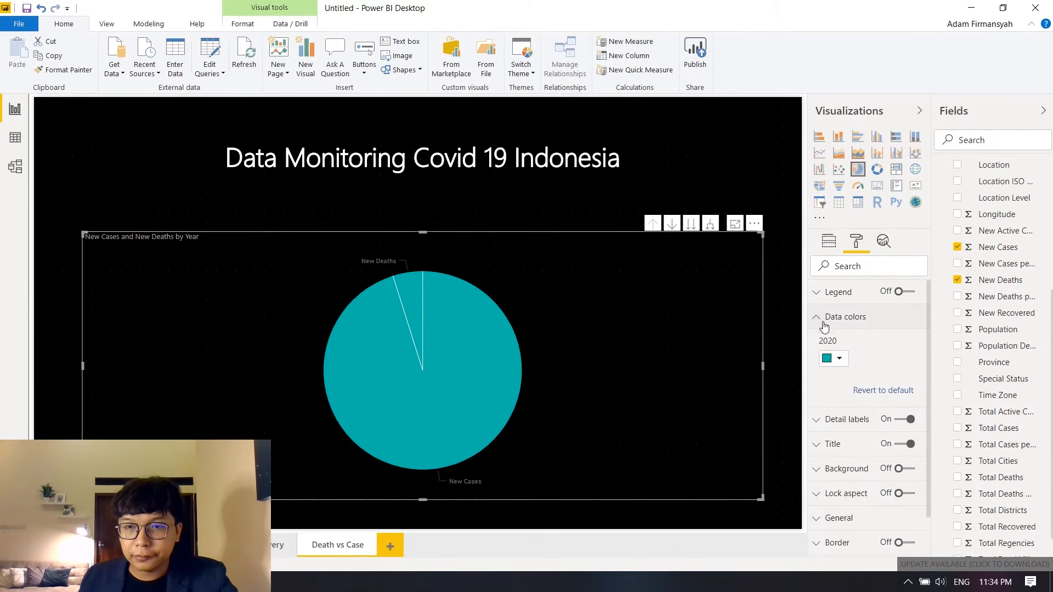
left_click(841, 360)
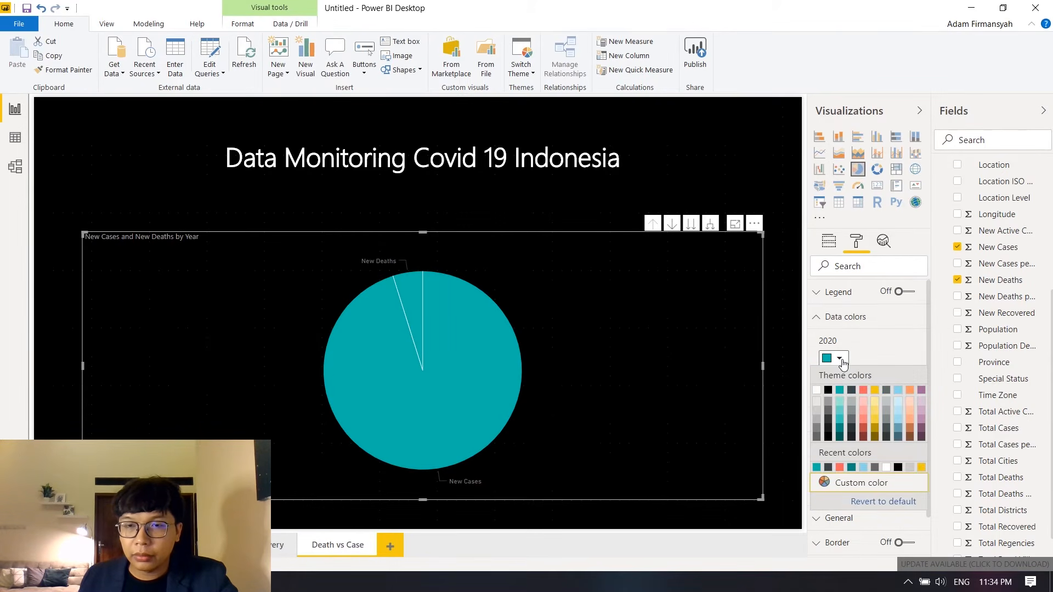
left_click(842, 360)
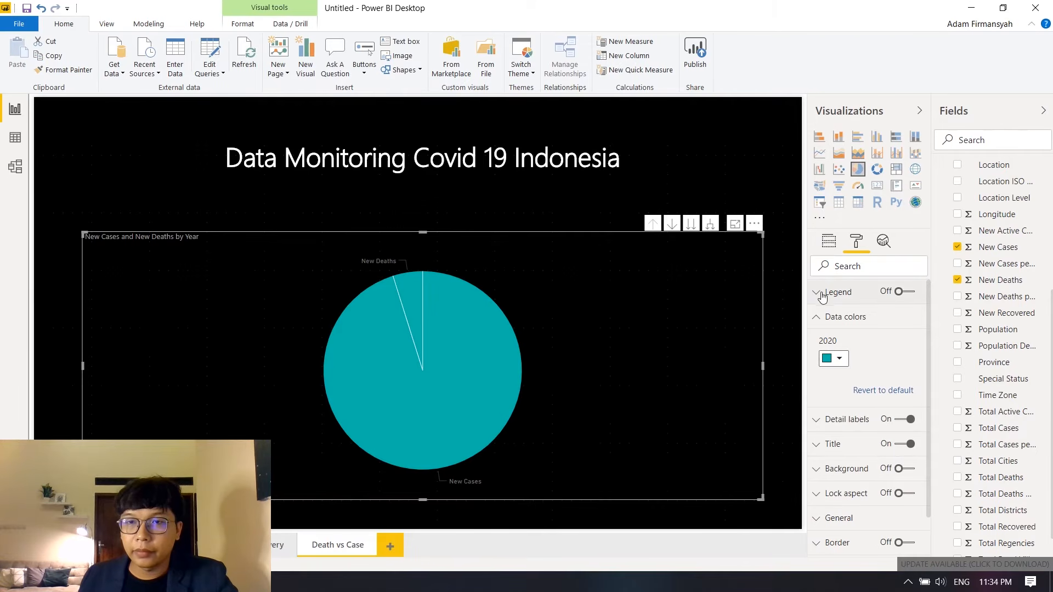
- Remove the Date hierarchy from the pie chart's legend and inspect the New Deaths and New Cases slices
left_click(829, 242)
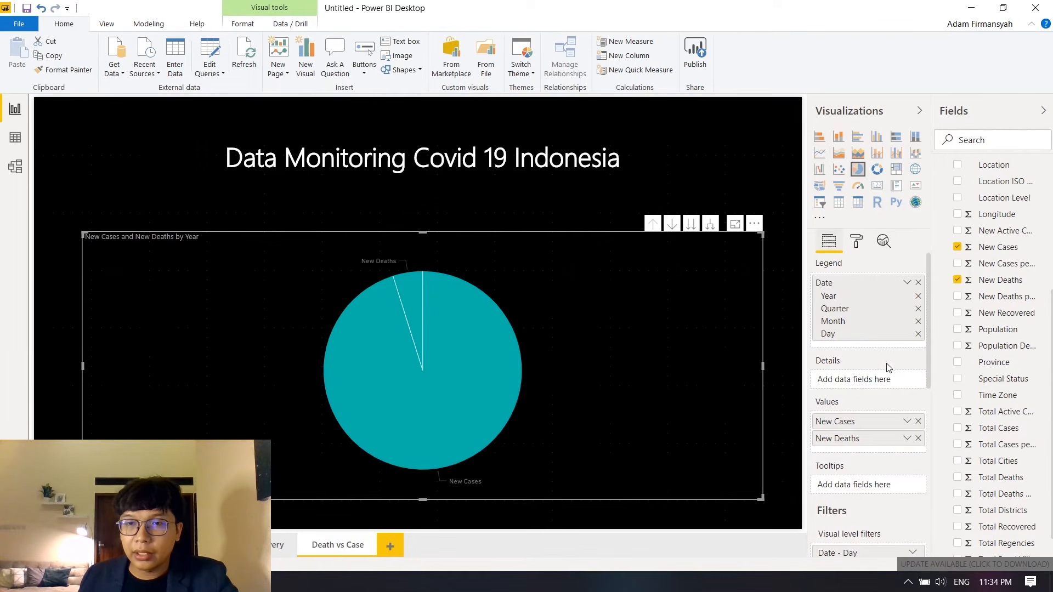
left_click(920, 284)
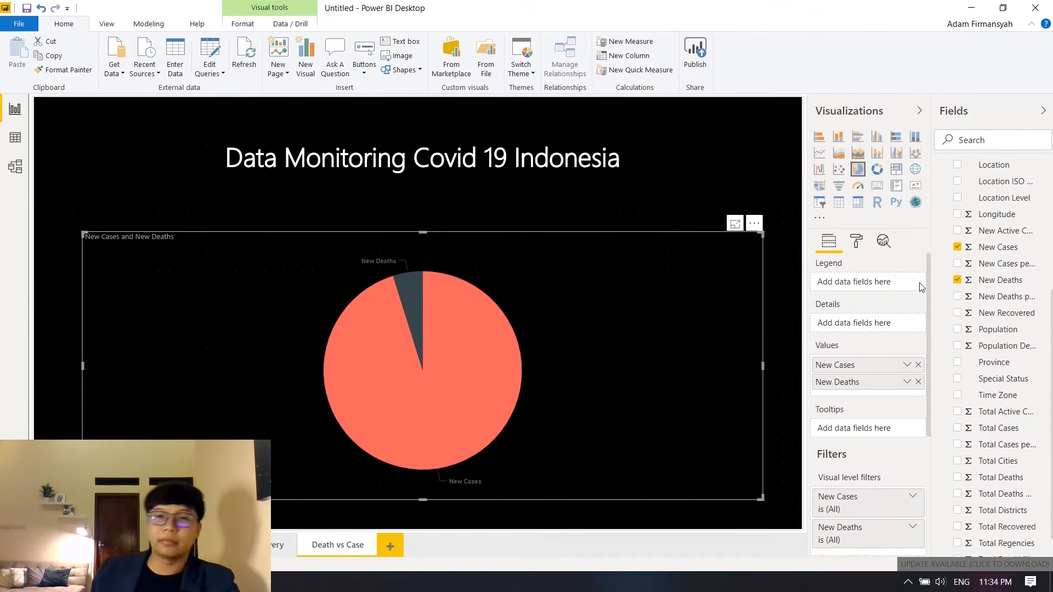
mouse_move(520, 372)
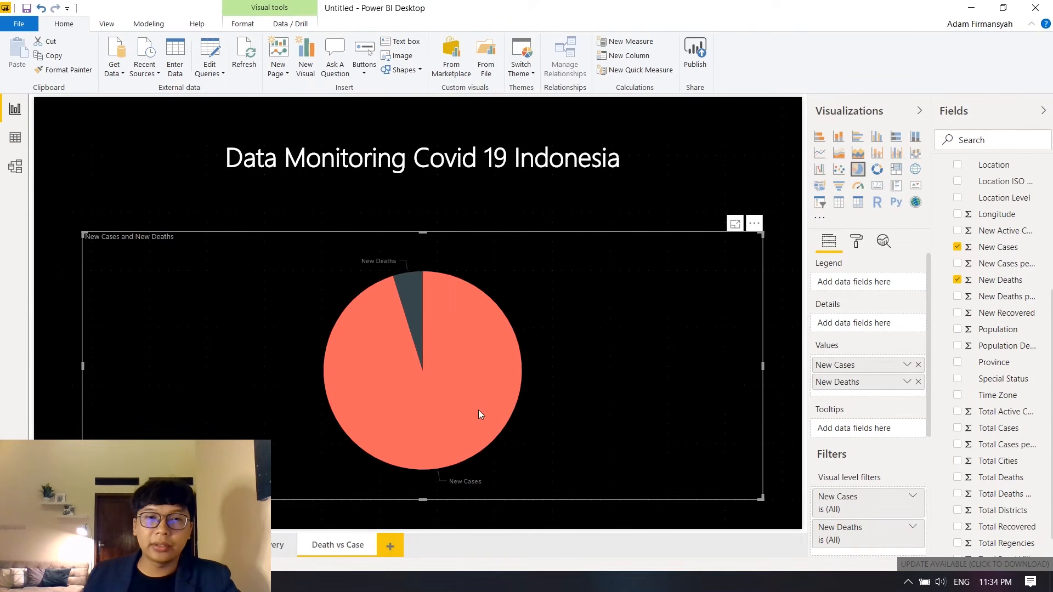
mouse_move(471, 395)
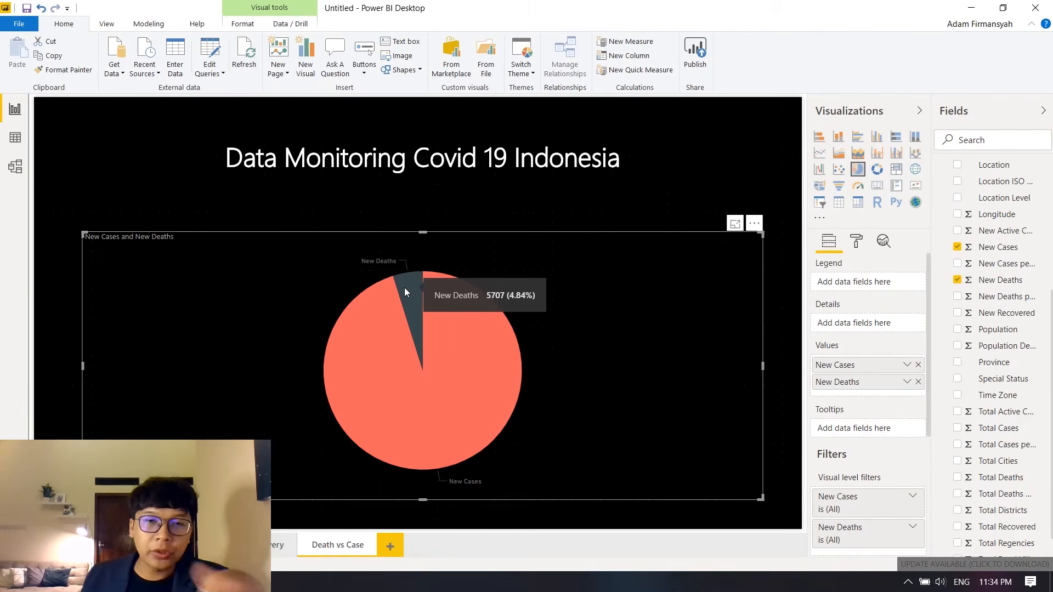
mouse_move(442, 384)
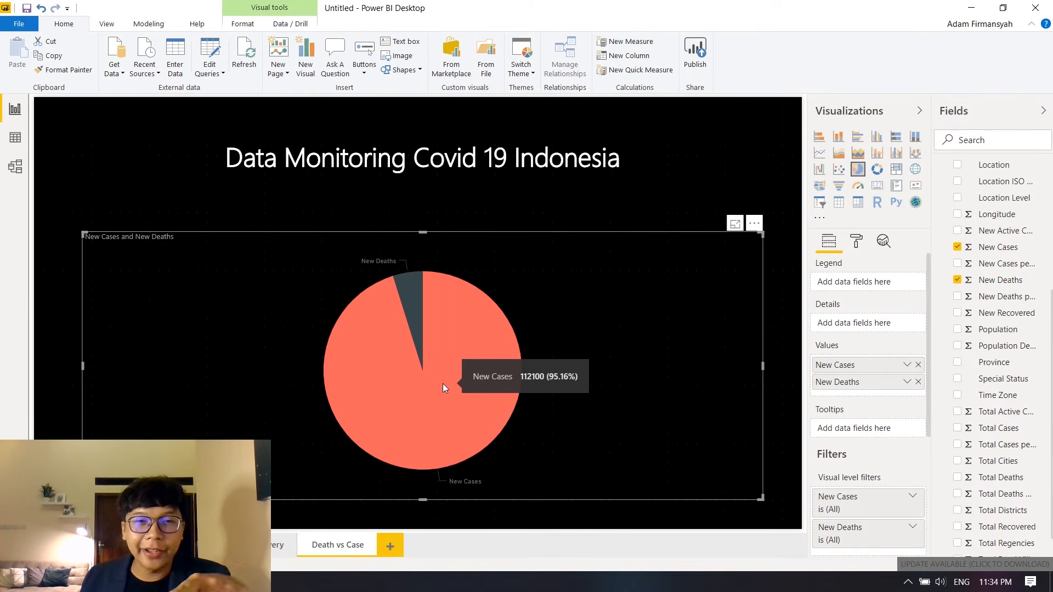
- Apply the thousands separator to the New Cases, New Deaths and New Recovered columns in the data table, and return to the report
left_click(21, 141)
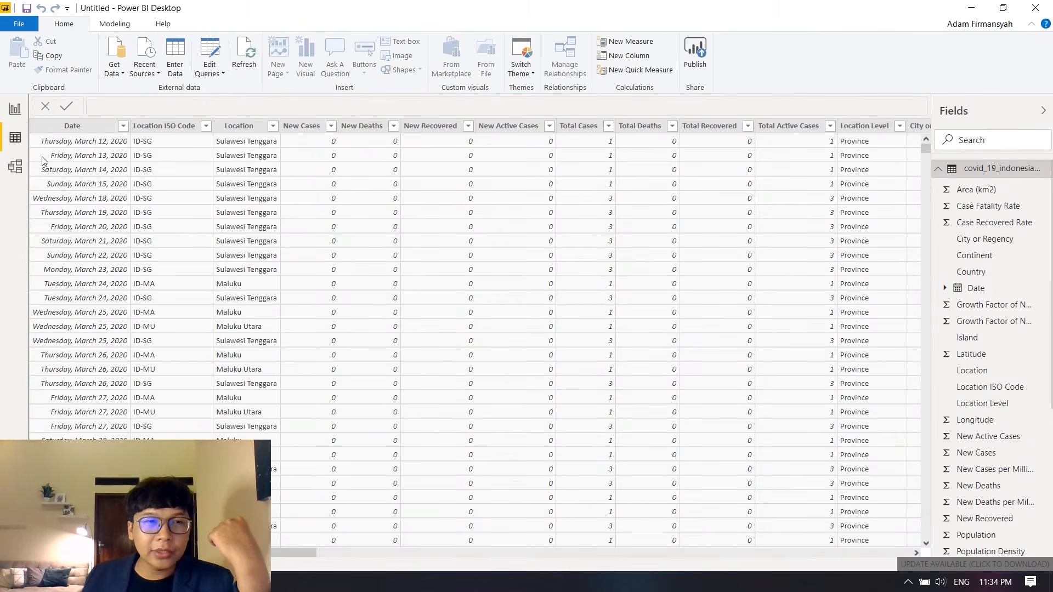
left_click_drag(291, 559, 292, 552)
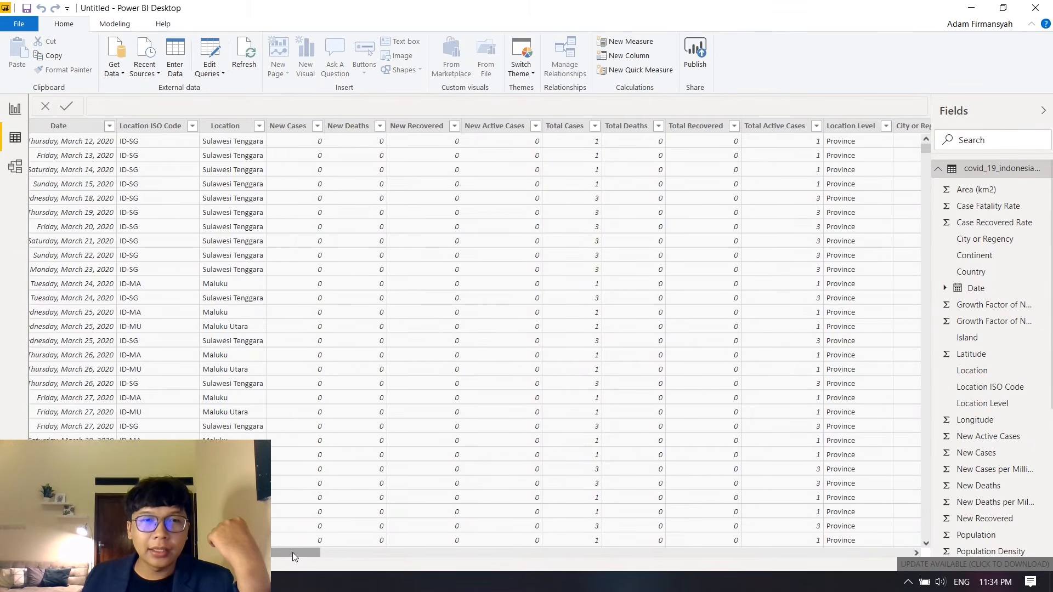
left_click(293, 127)
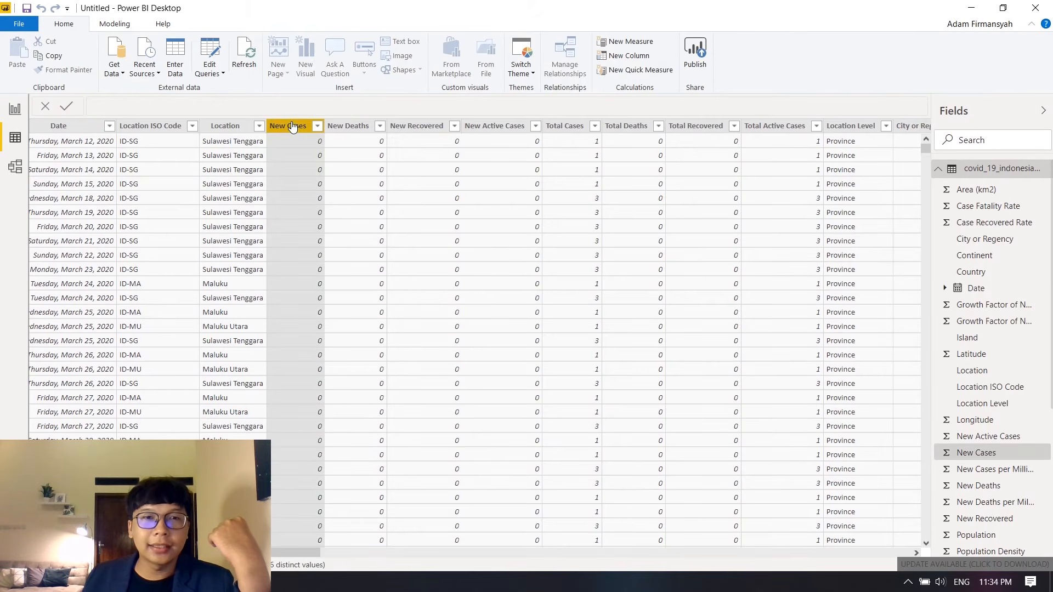
left_click(116, 27)
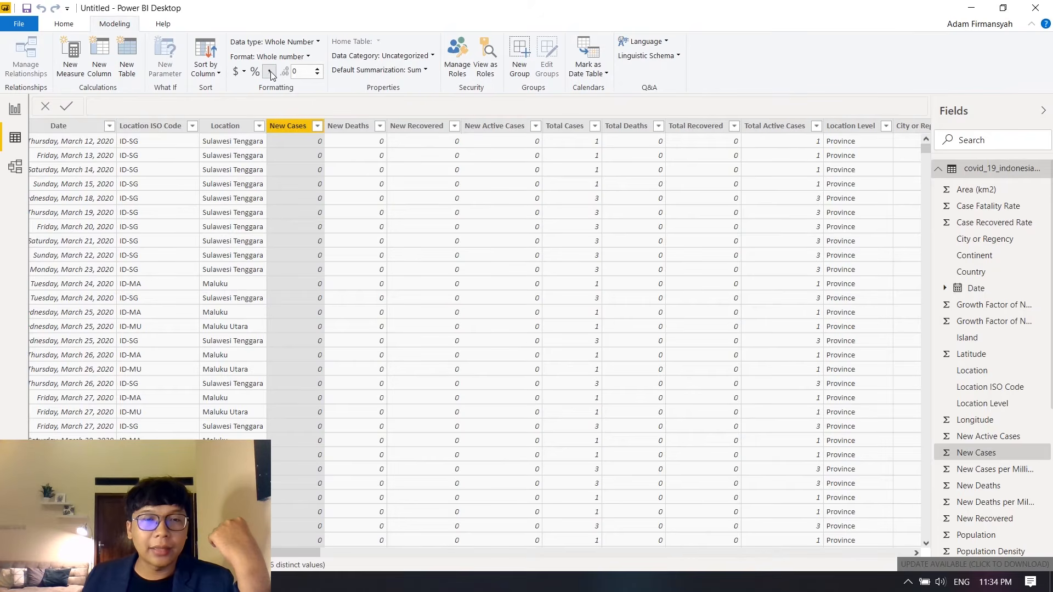
left_click(271, 71)
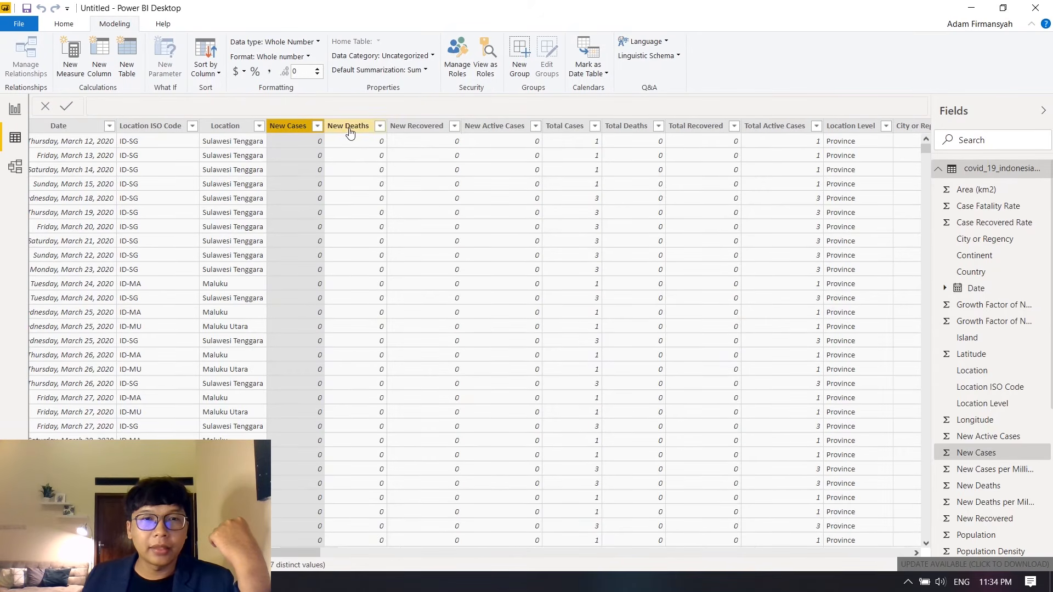
left_click(348, 128)
left_click(271, 72)
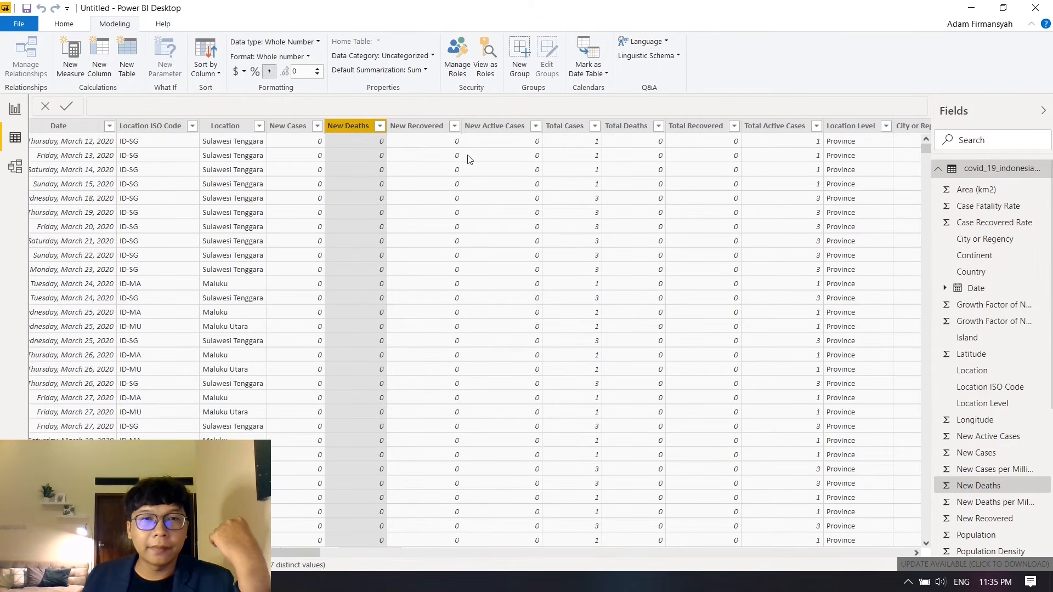
left_click(417, 126)
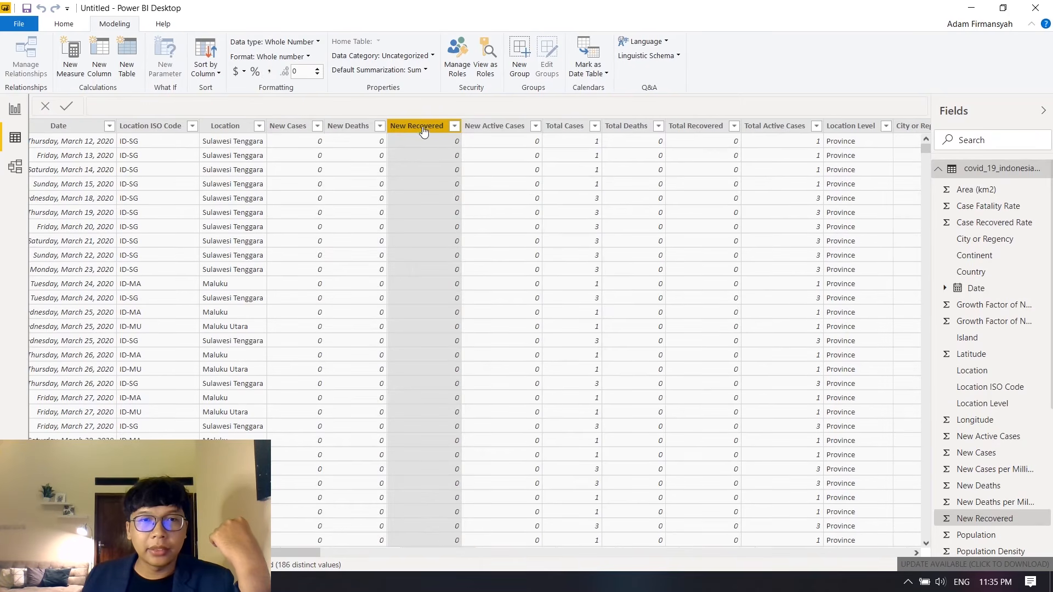
left_click(270, 72)
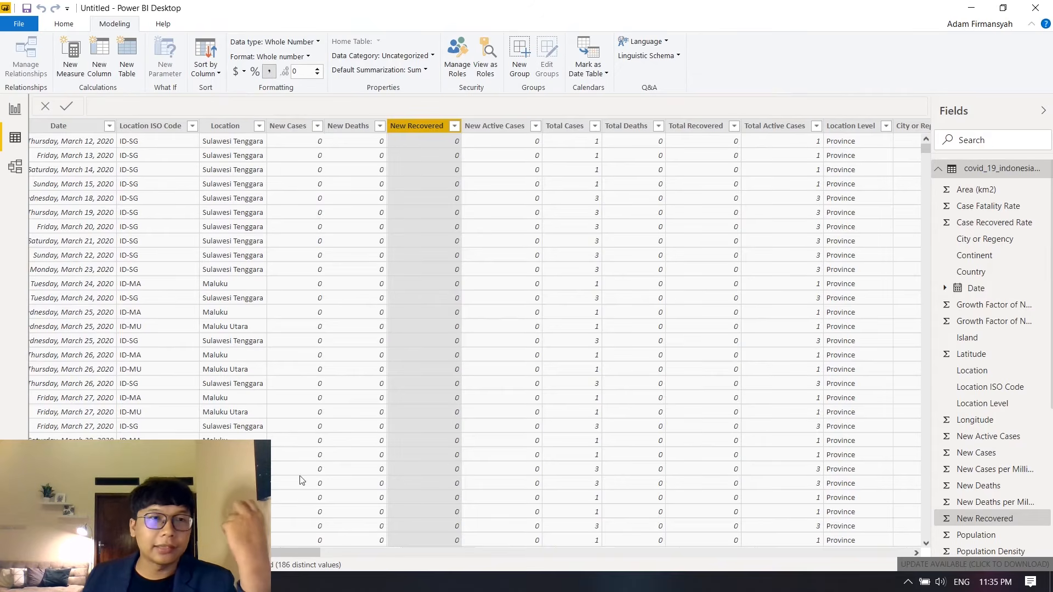
left_click(15, 109)
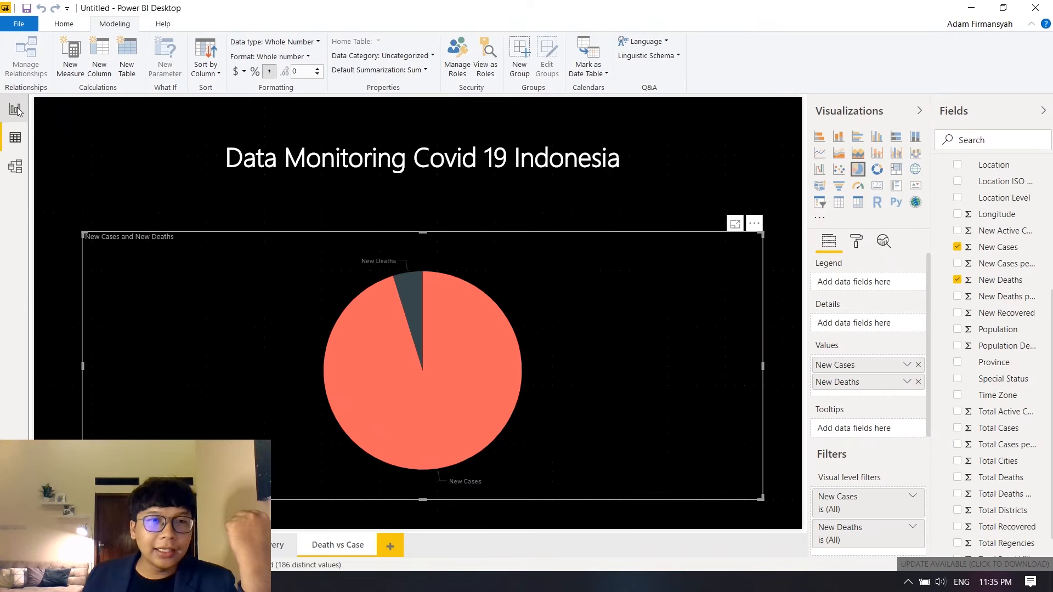
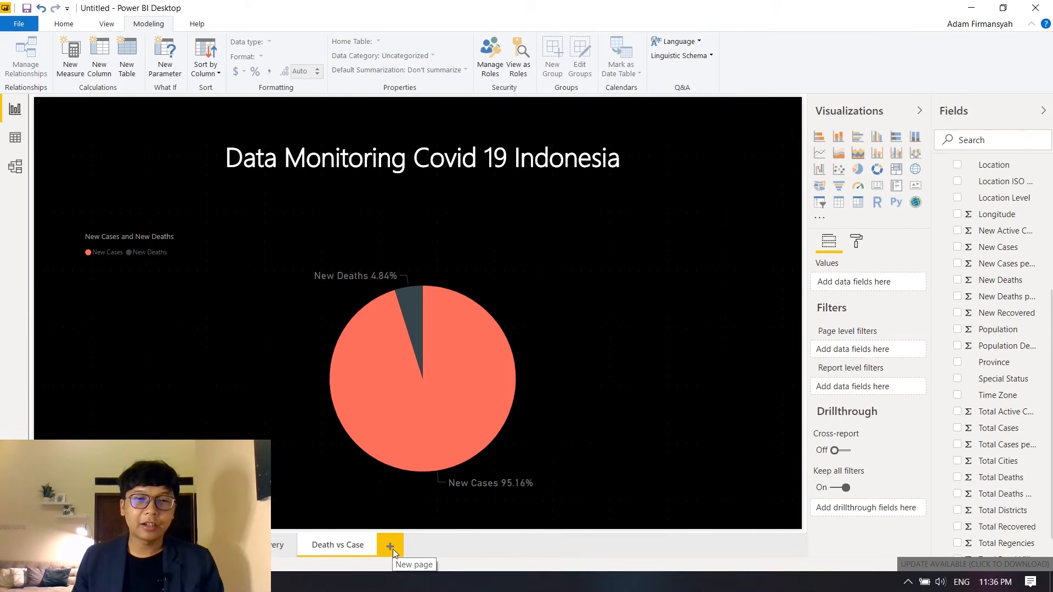
left_click(391, 547)
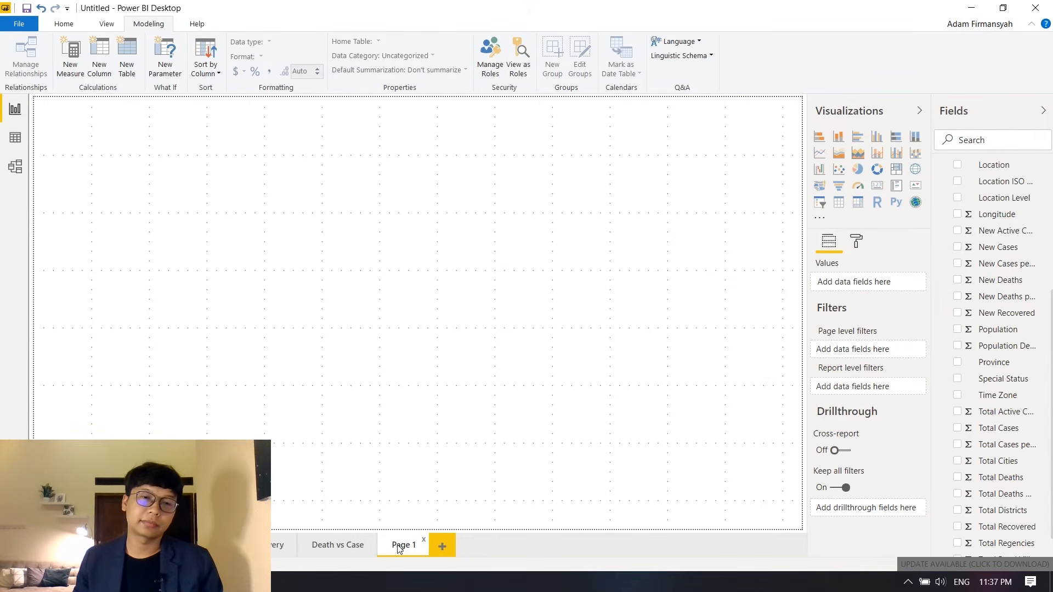
double_click(398, 547)
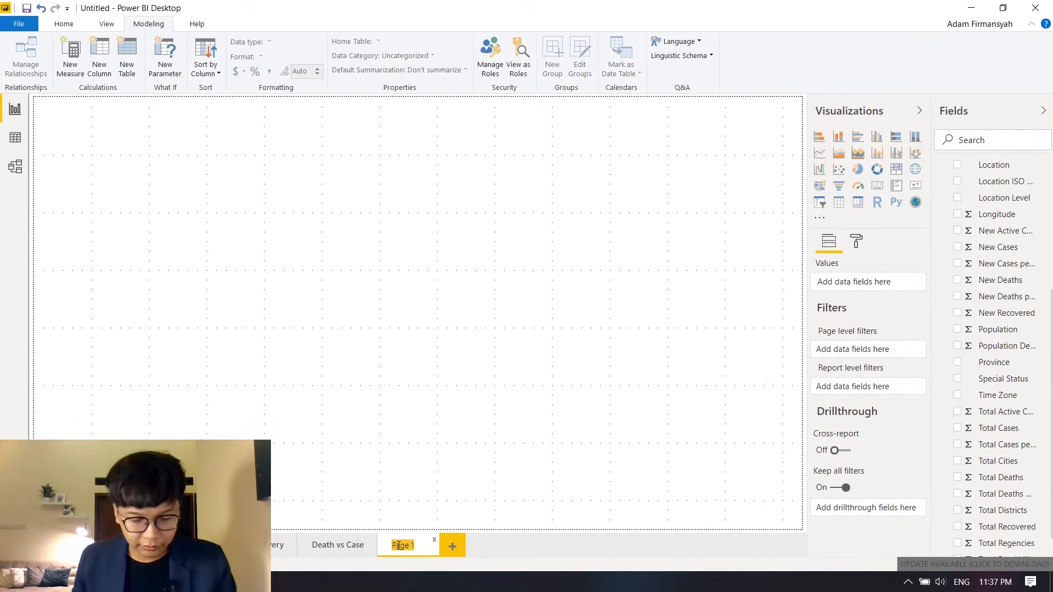
type("M")
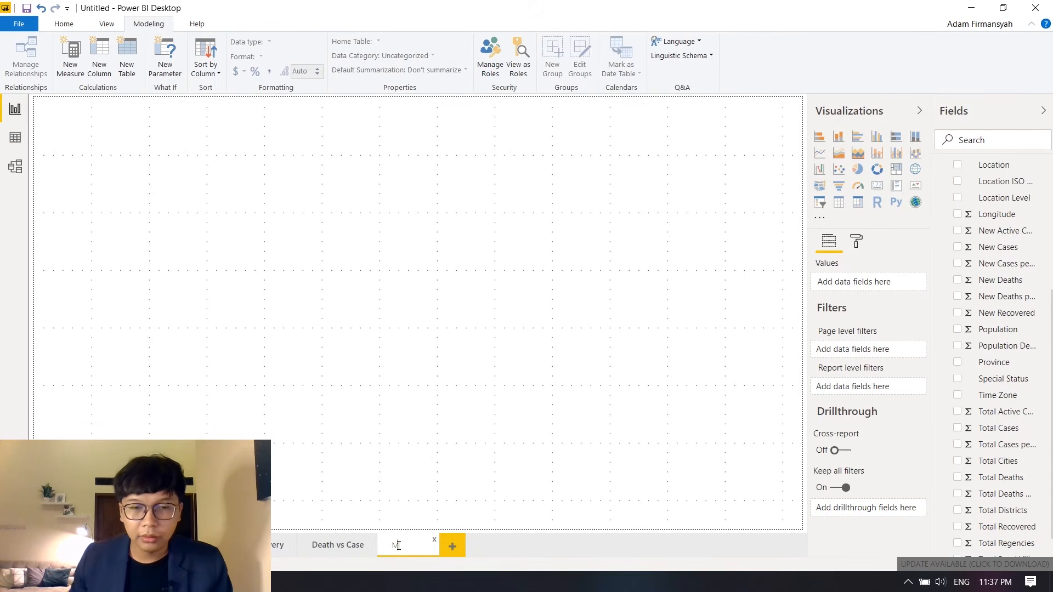
key("Return")
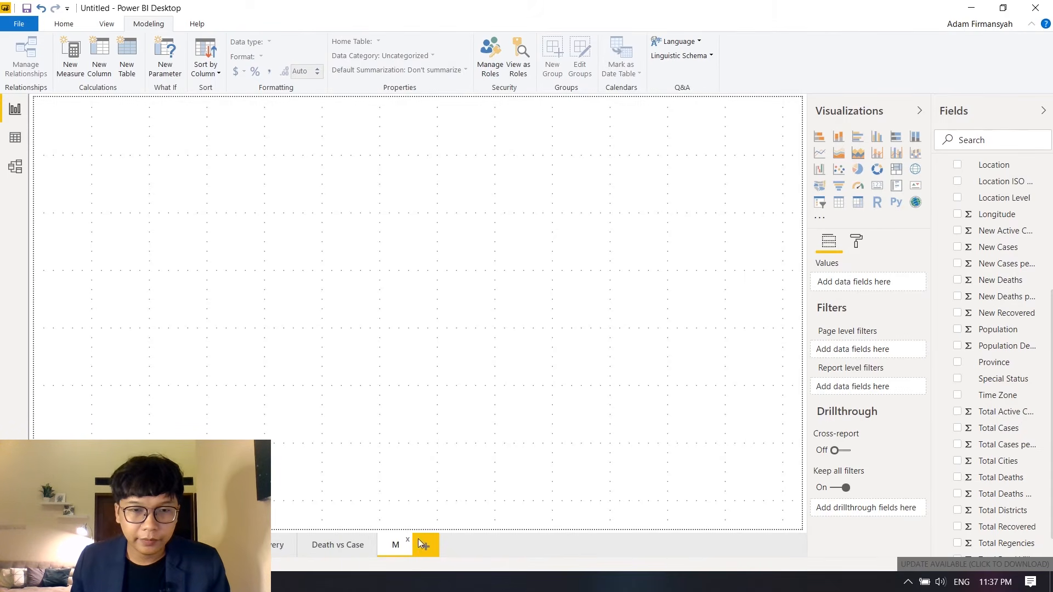
left_click(408, 541)
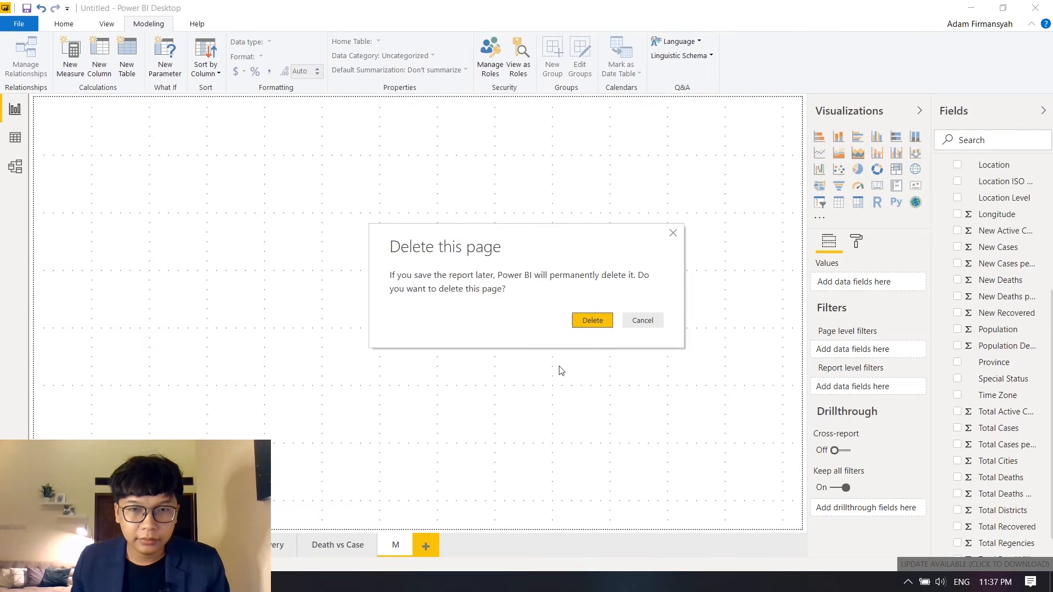
left_click(591, 321)
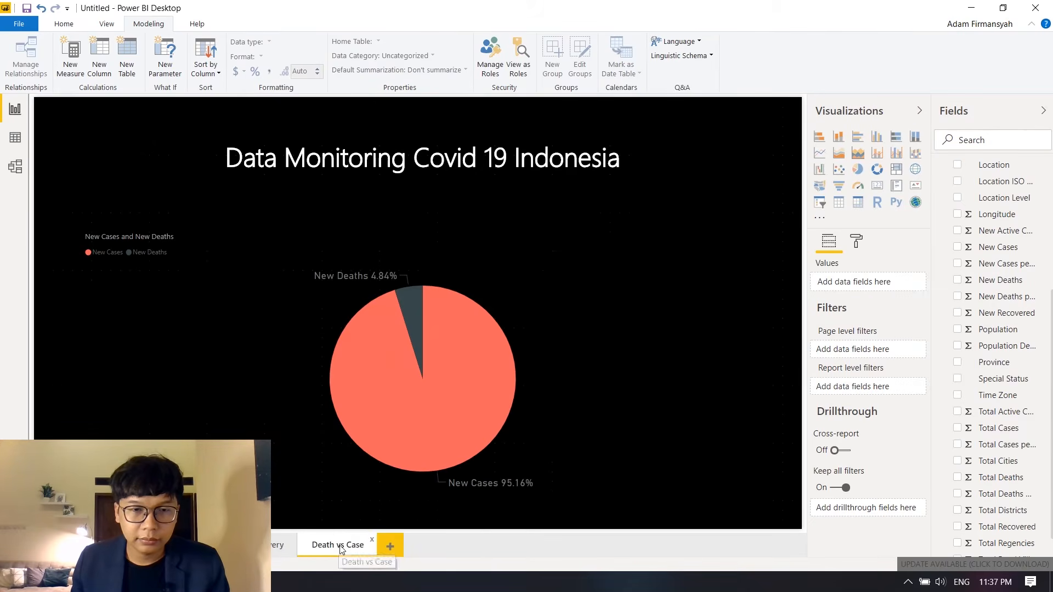
- Duplicate the Death vs Case page, rename the copy as Maps, and select its pie chart
right_click(340, 544)
left_click(380, 492)
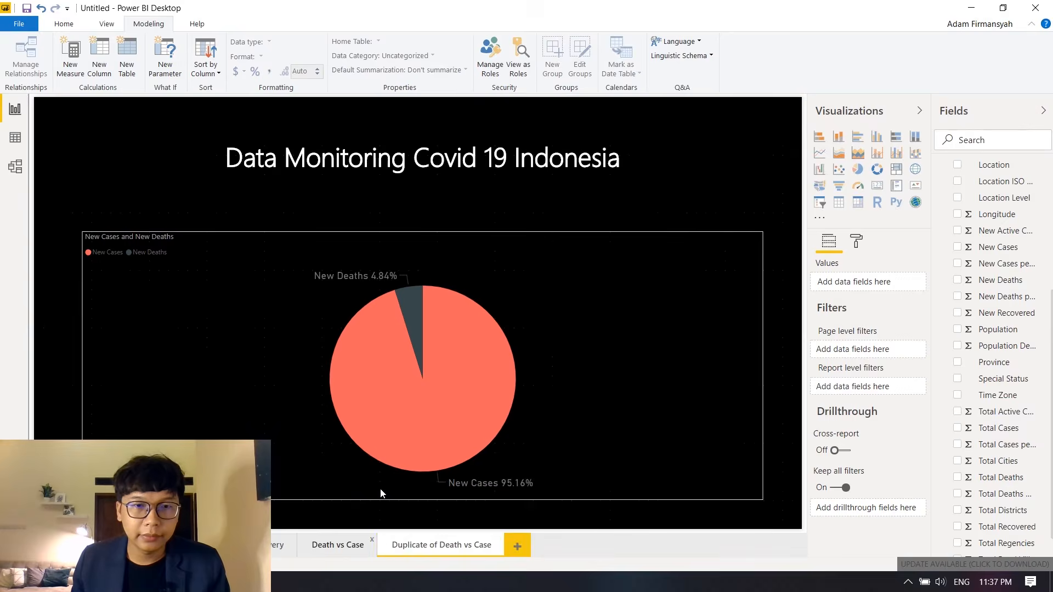
double_click(461, 543)
type("Maps")
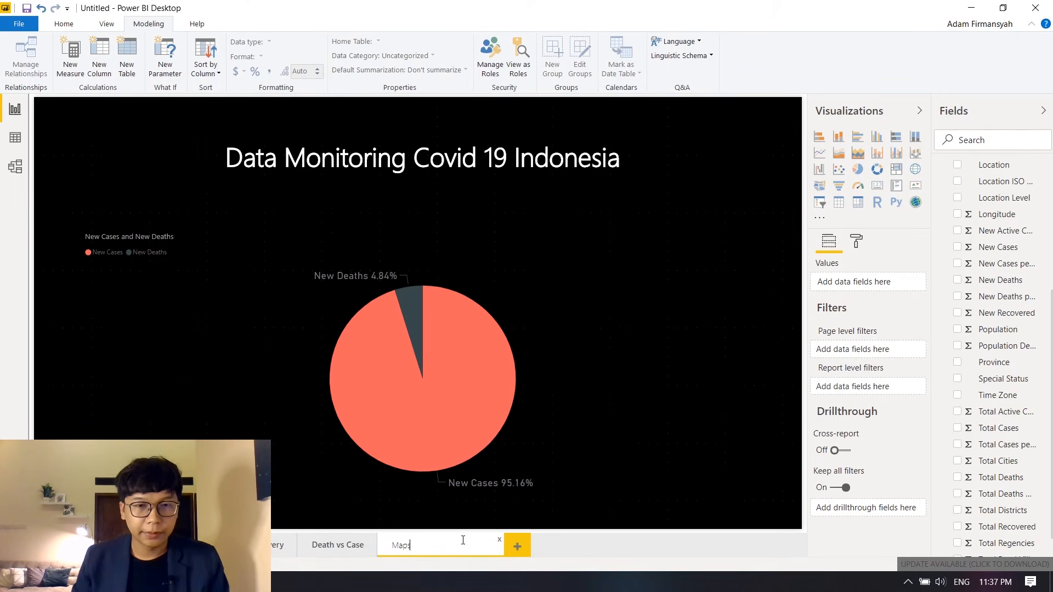
left_click(602, 404)
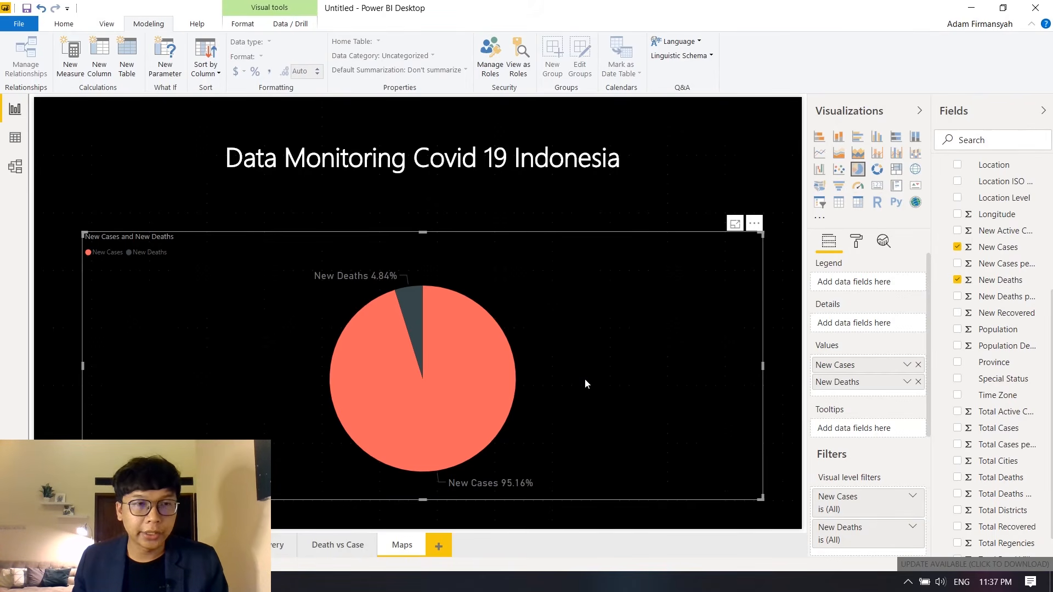
- Examine the Location, New Cases and Total Cases columns in the data table, and return to the Maps page
left_click(20, 137)
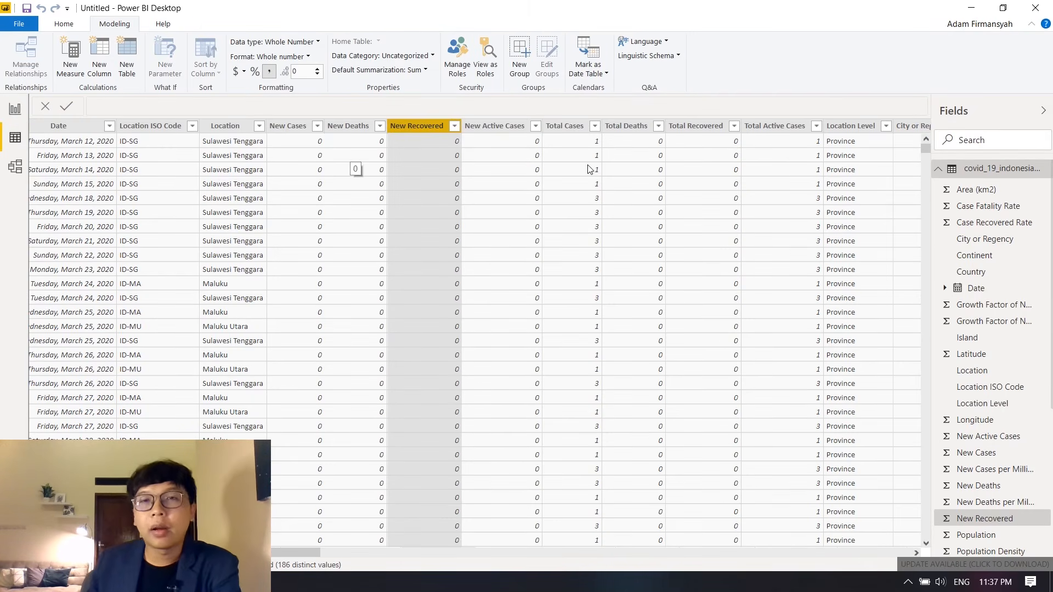
left_click(232, 128)
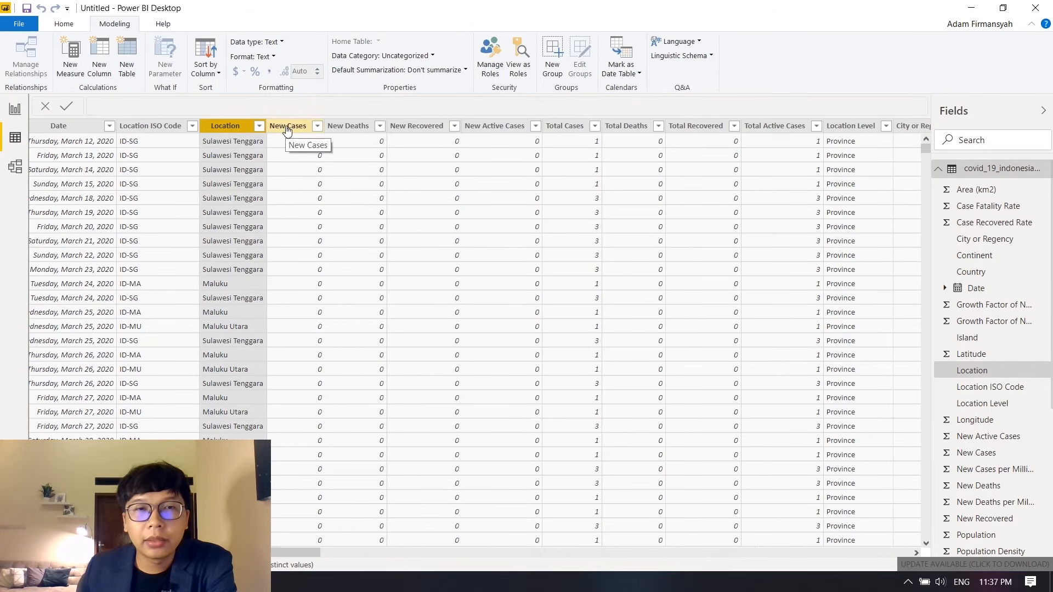
left_click(564, 131)
left_click(243, 134)
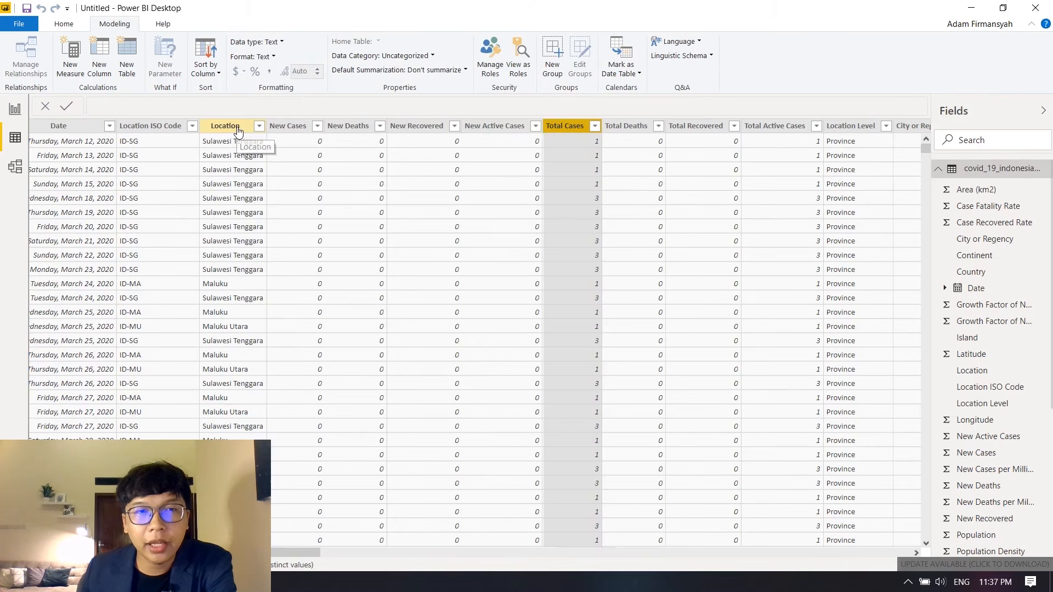
left_click(295, 130)
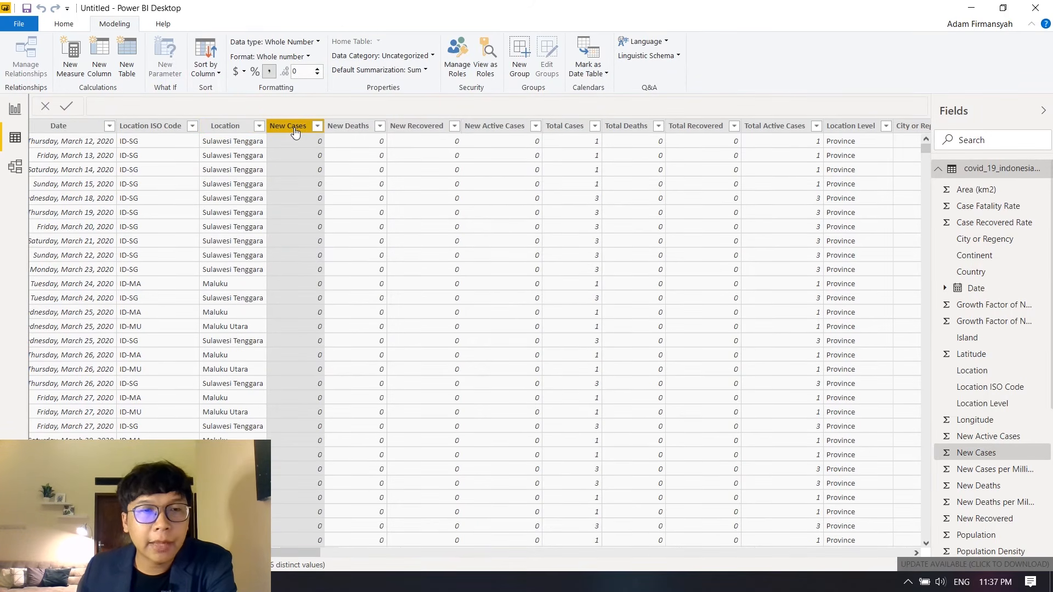
left_click(231, 126)
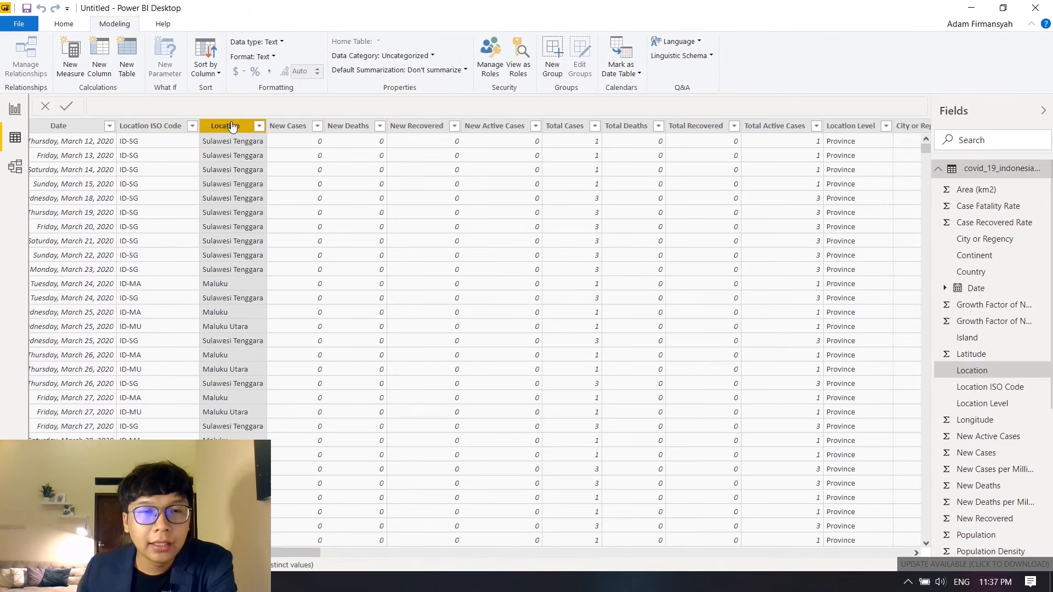
left_click(286, 128)
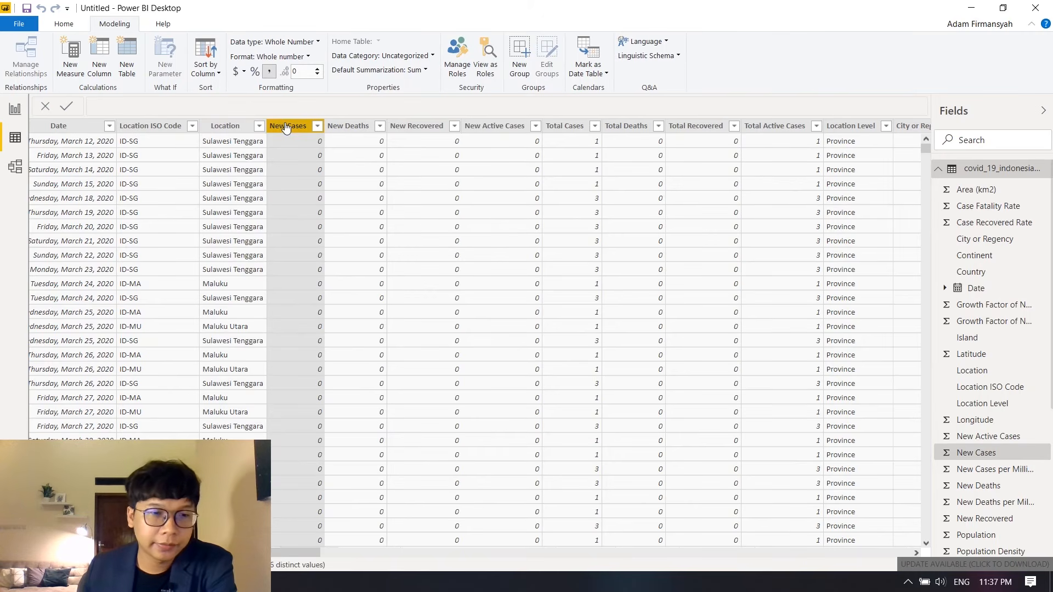
left_click(15, 108)
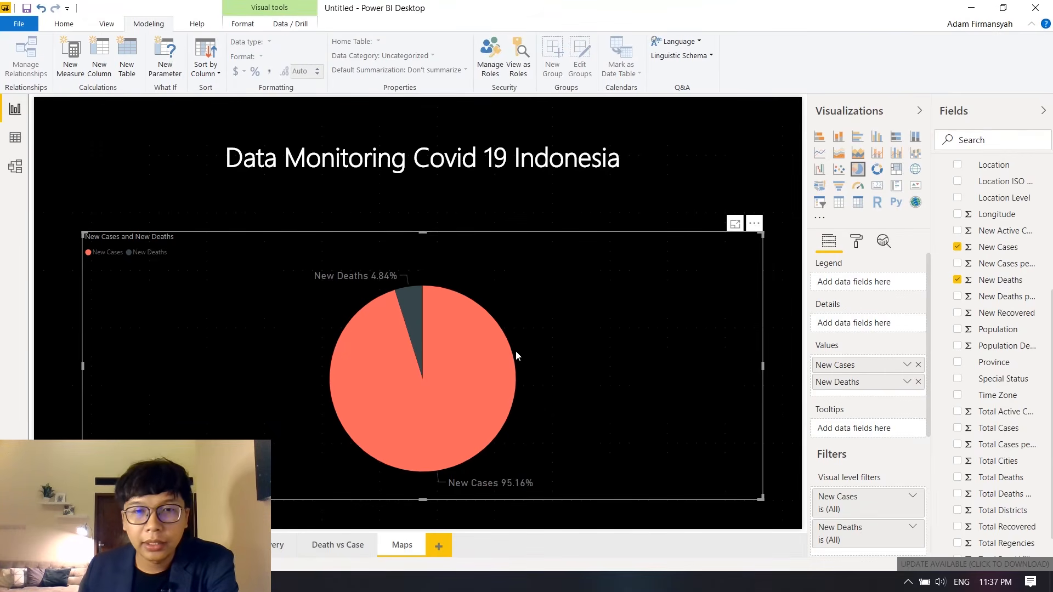
- Delete the pie chart from the Maps page and add an empty map visual
key("Delete")
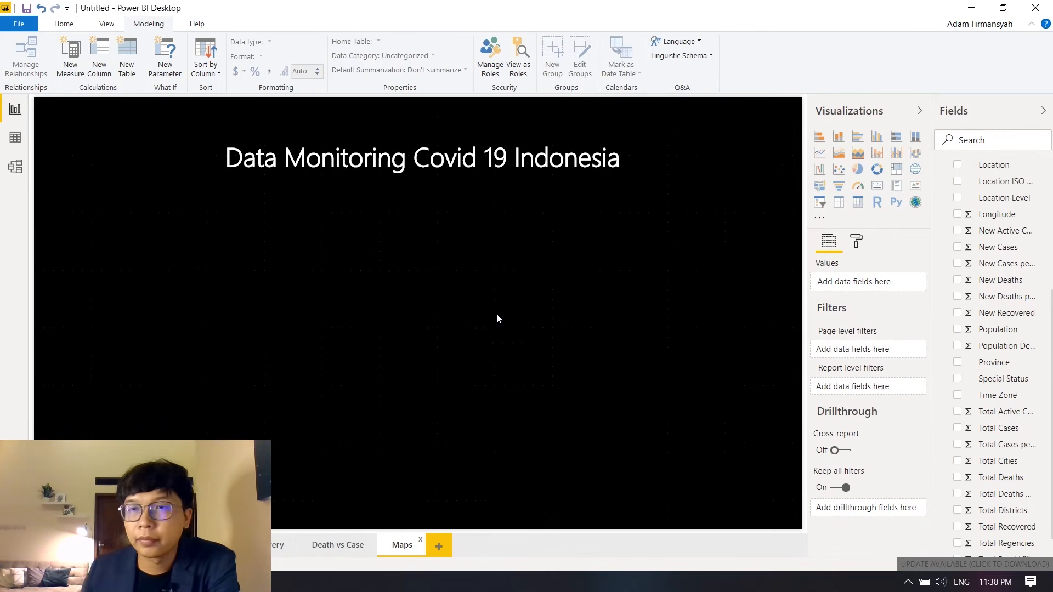
left_click(914, 171)
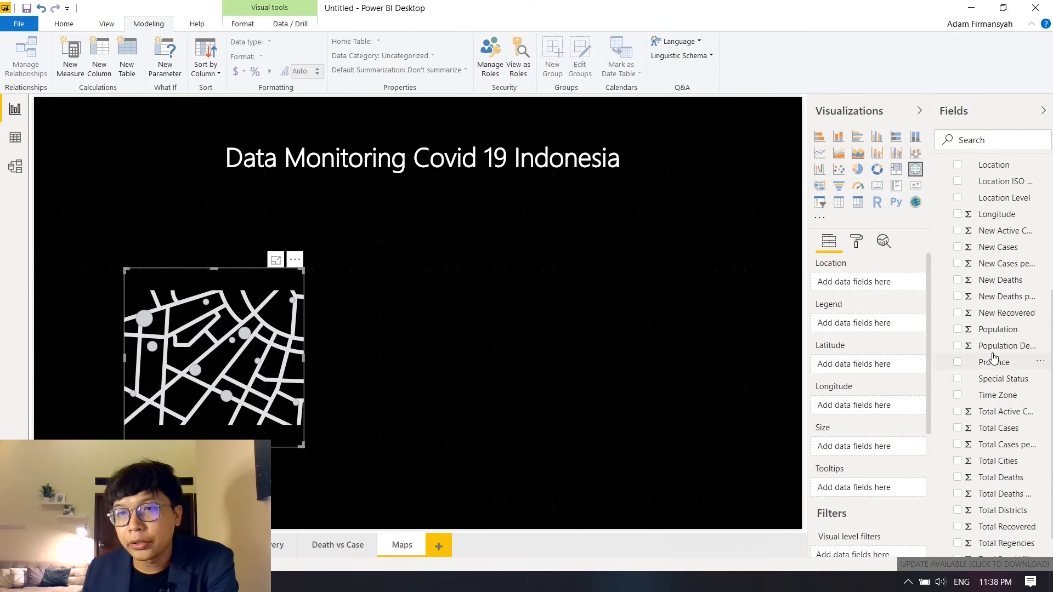
- Try a map with the Location field as its legend, enlarged beneath the report title
scroll(1016, 226, "up", 3)
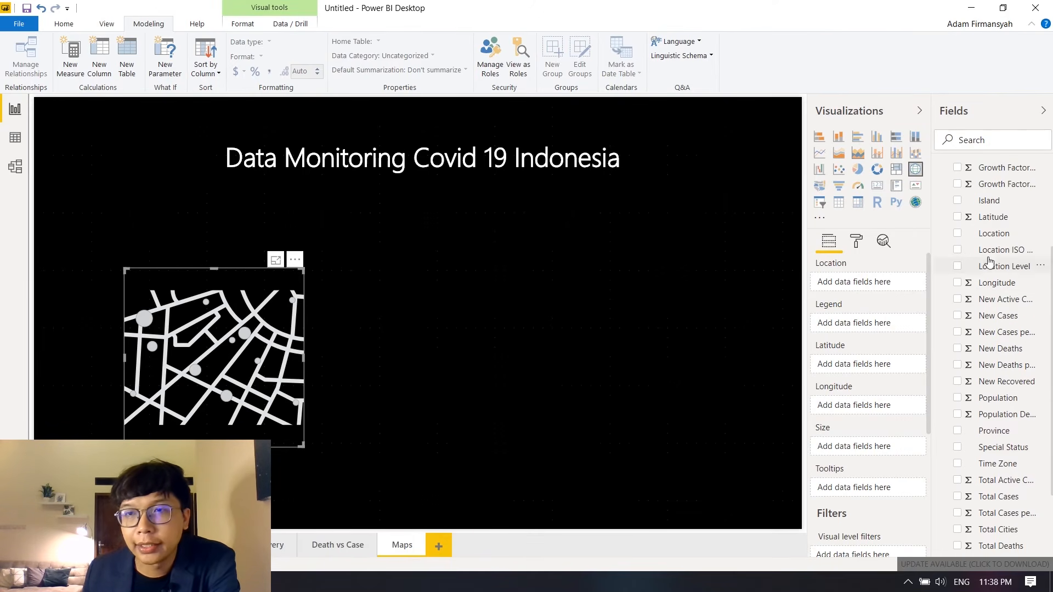
left_click_drag(996, 242, 264, 305)
left_click_drag(241, 273, 363, 214)
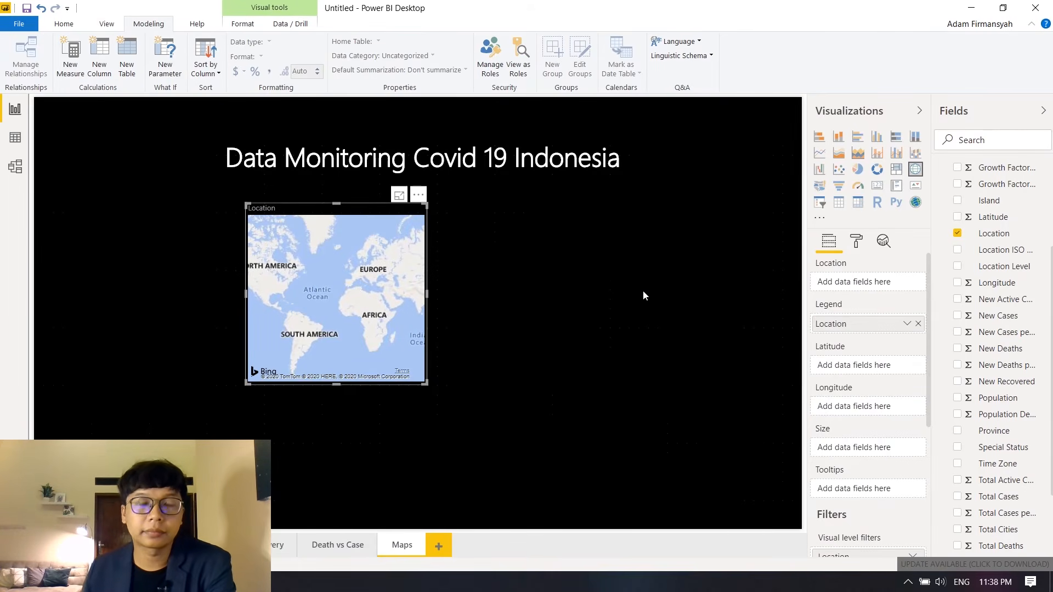
left_click_drag(428, 383, 721, 472)
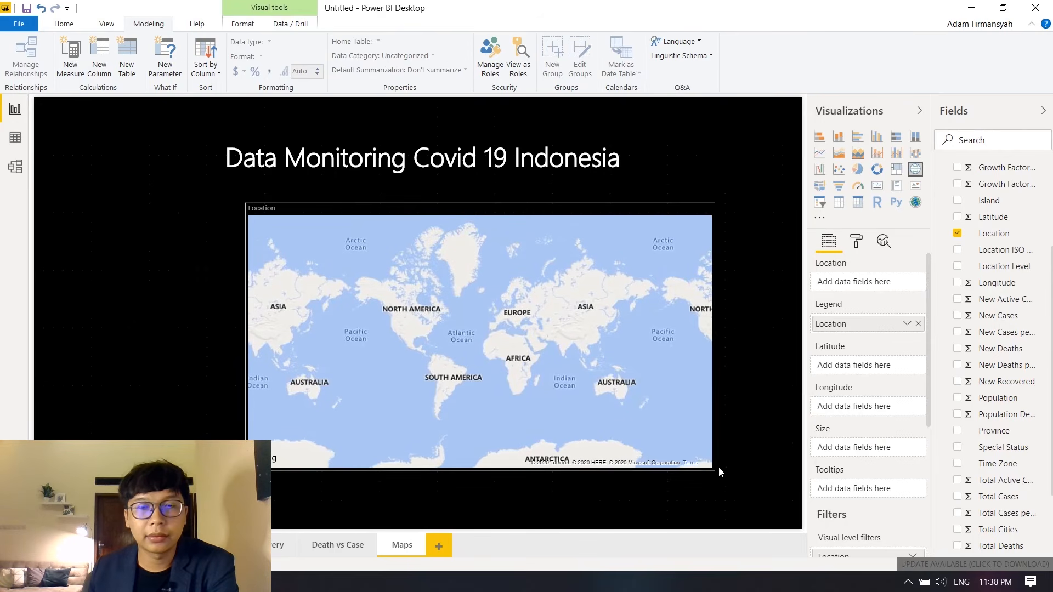
left_click_drag(603, 213, 524, 205)
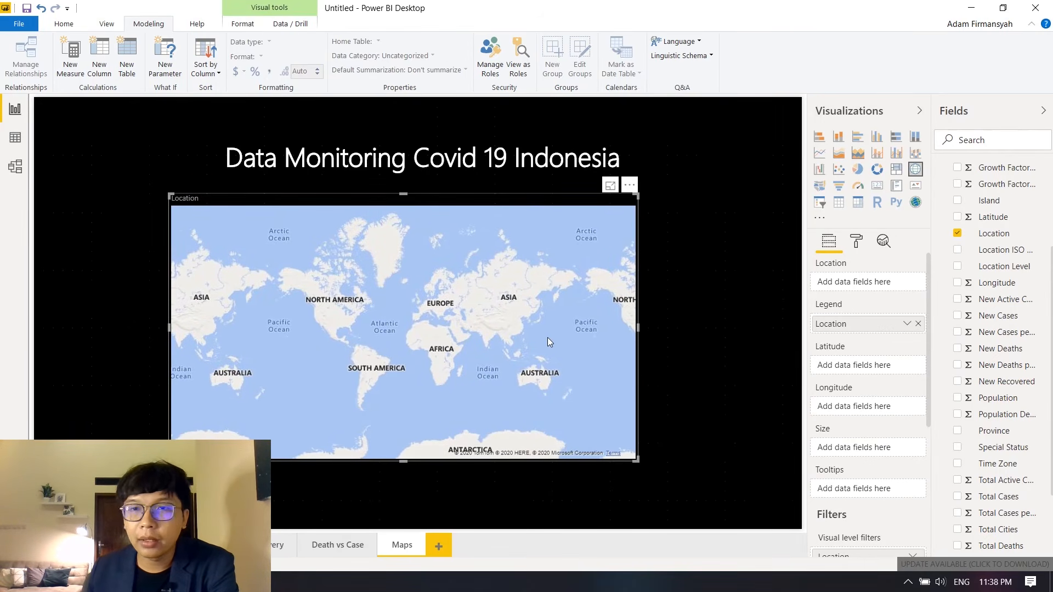
- Examine the Indonesian archipelago and Java on the map at different zoom levels
left_click_drag(546, 343, 410, 337)
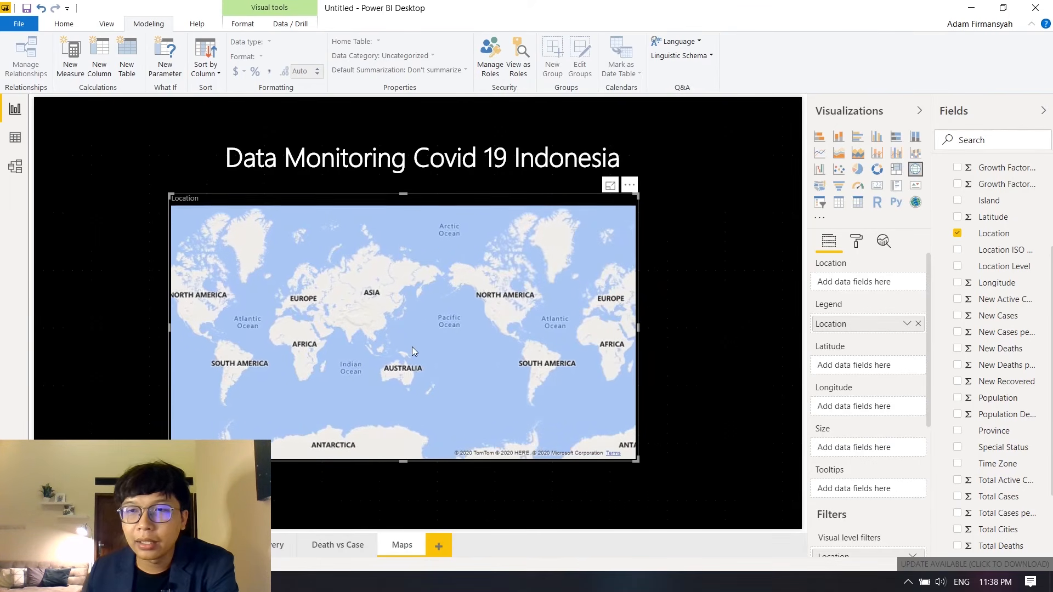
scroll(412, 347, "up", 4)
scroll(403, 361, "up", 2)
left_click_drag(308, 322, 601, 267)
left_click_drag(377, 293, 507, 275)
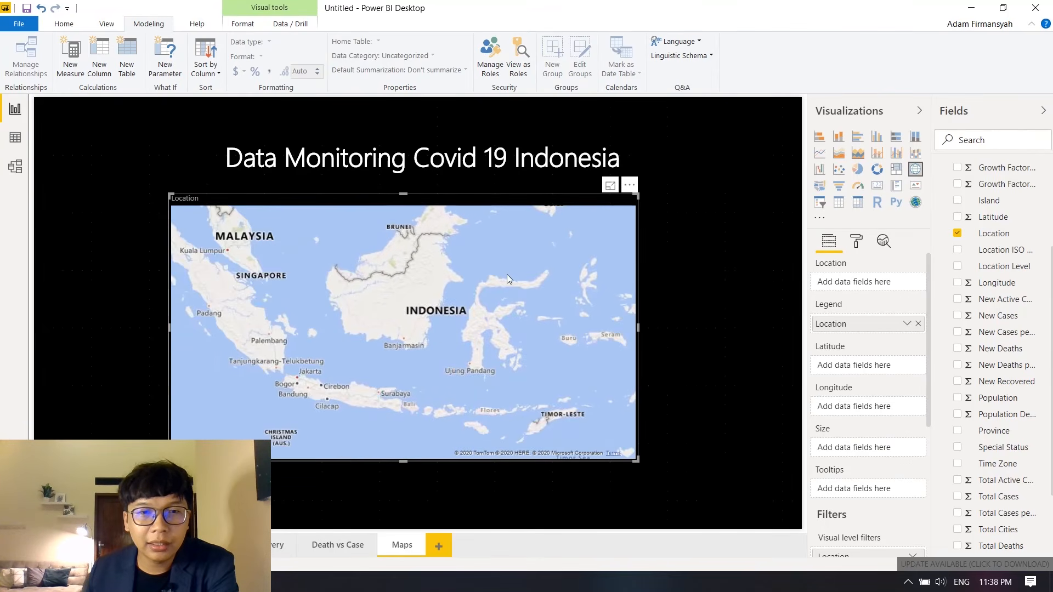
scroll(322, 384, "up", 1)
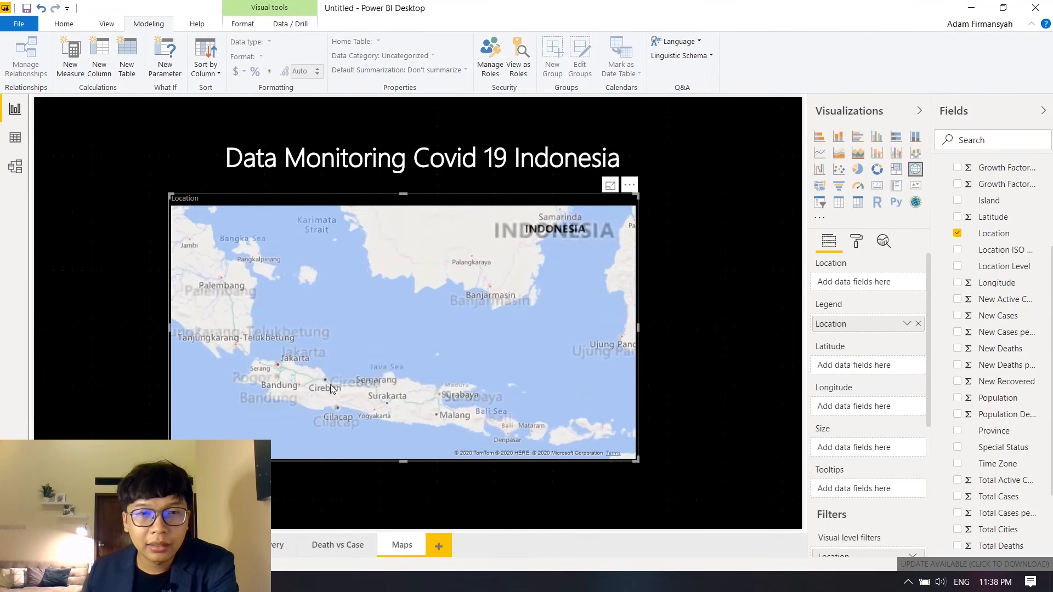
scroll(431, 340, "down", 1)
scroll(430, 344, "down", 1)
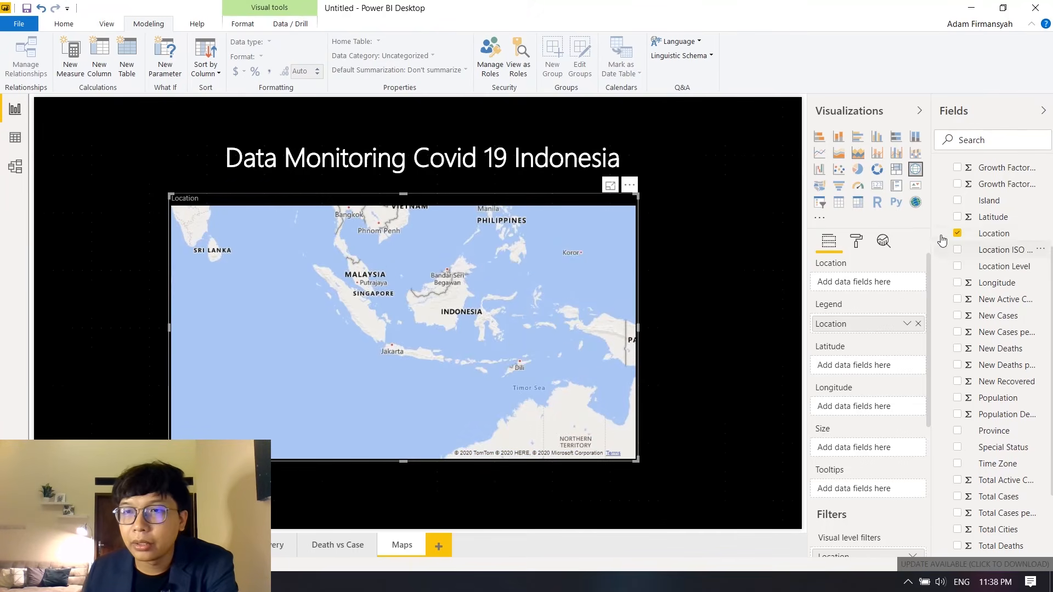
- Check the location columns in the data table, and remove the Location field from the map on the Maps page
left_click(15, 139)
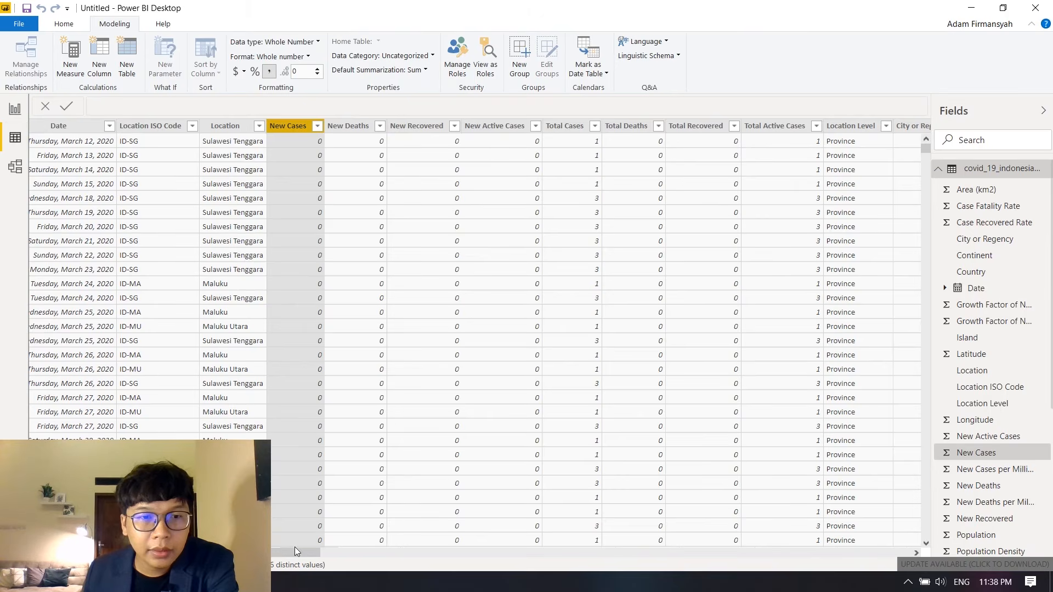
mouse_move(301, 553)
left_mouse_down()
mouse_move(448, 544)
mouse_move(296, 546)
left_mouse_up()
left_click(15, 109)
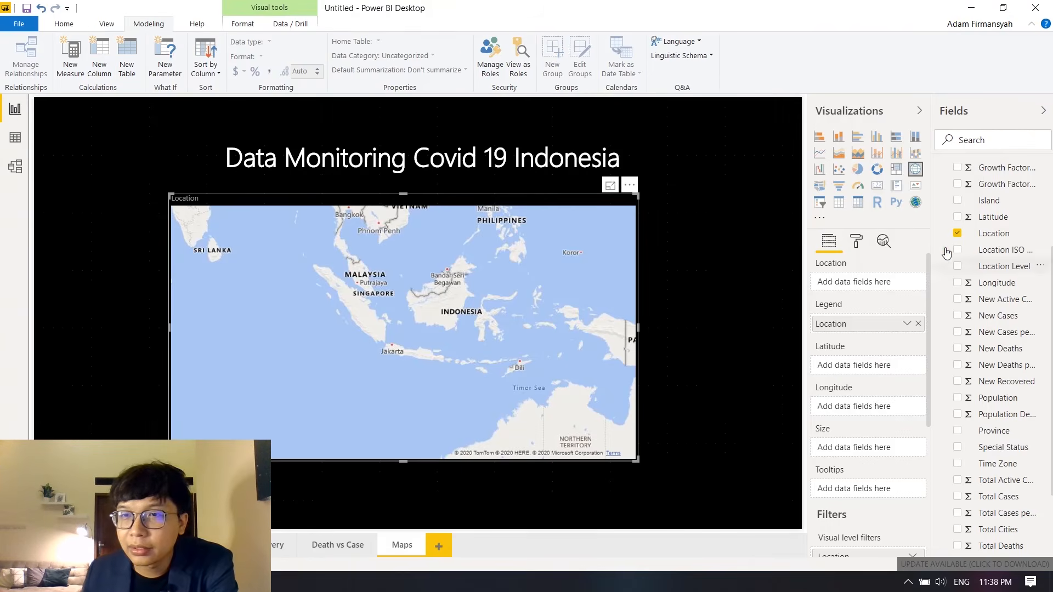
left_click(958, 233)
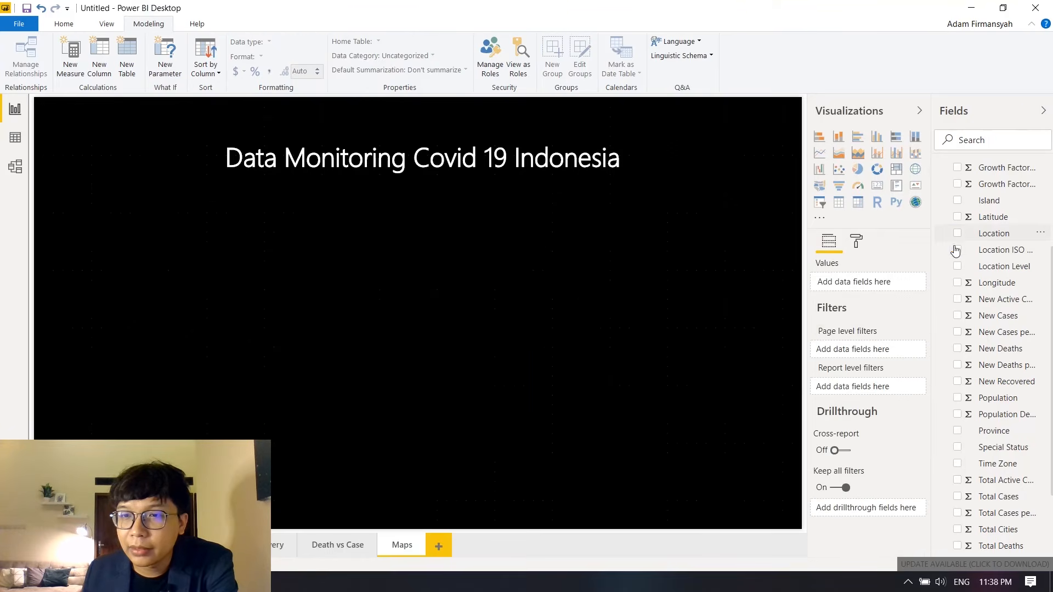
- Add a new map visual near the middle of the Maps page and set Province as its location field
left_click(916, 169)
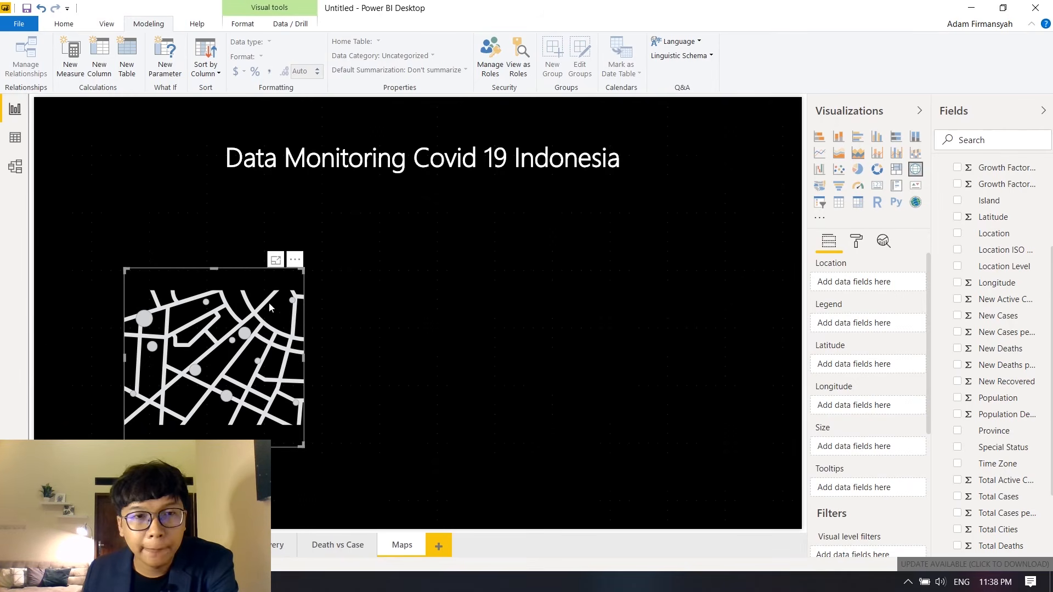
left_click(357, 248)
left_click_drag(241, 277, 429, 242)
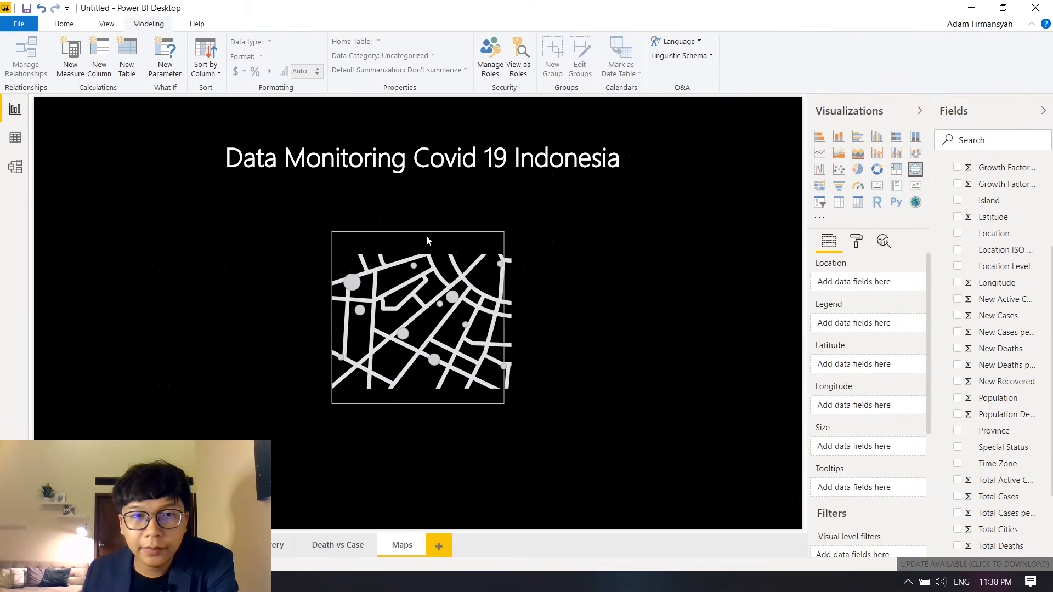
scroll(990, 386, "down", 3)
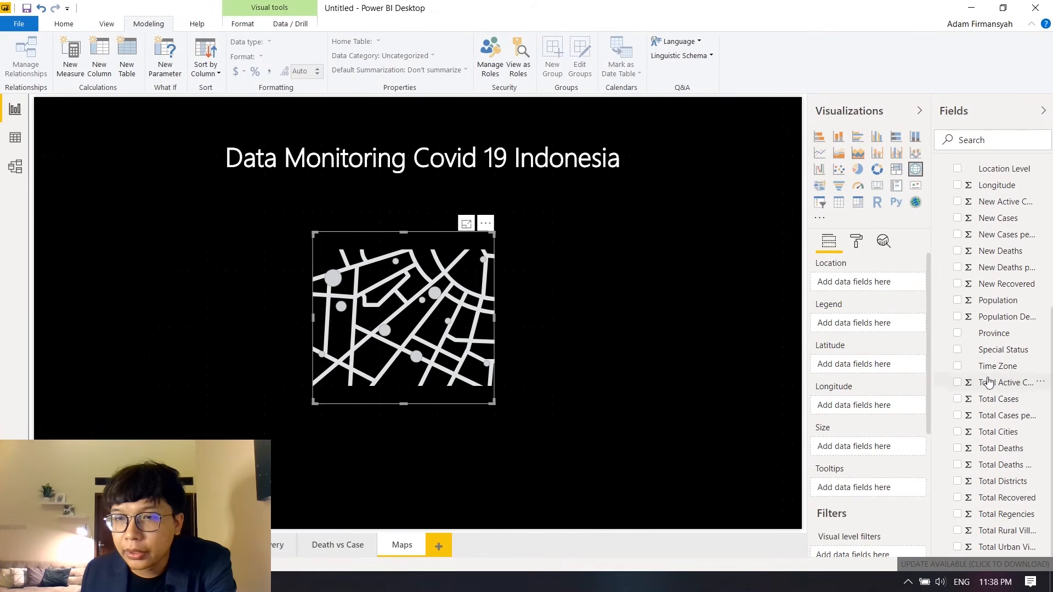
left_click_drag(994, 335, 409, 302)
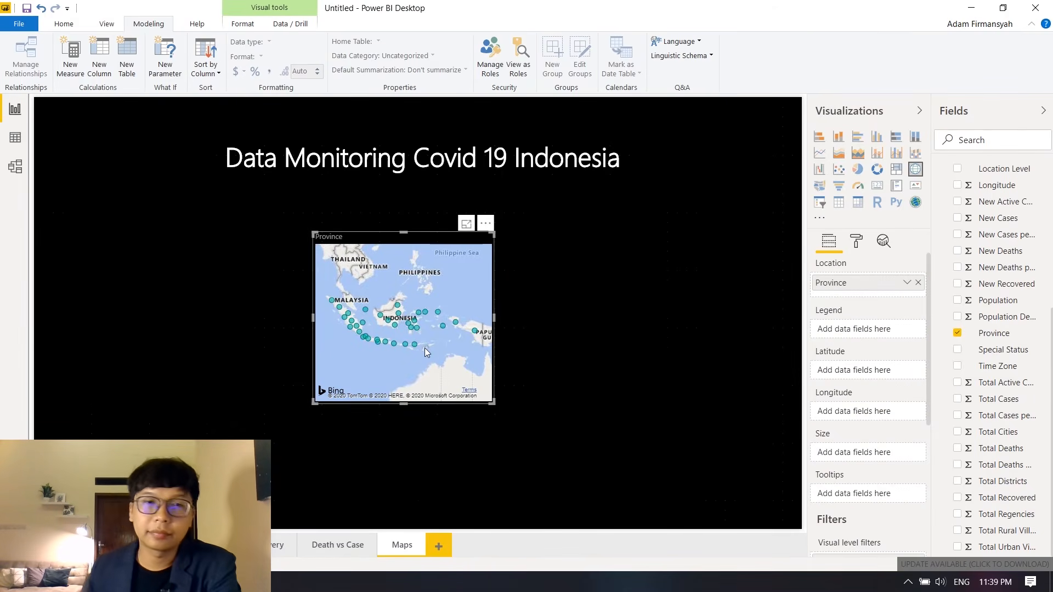
- Widen the Province map across most of the page and place it just beneath the report title
left_click_drag(496, 402, 753, 464)
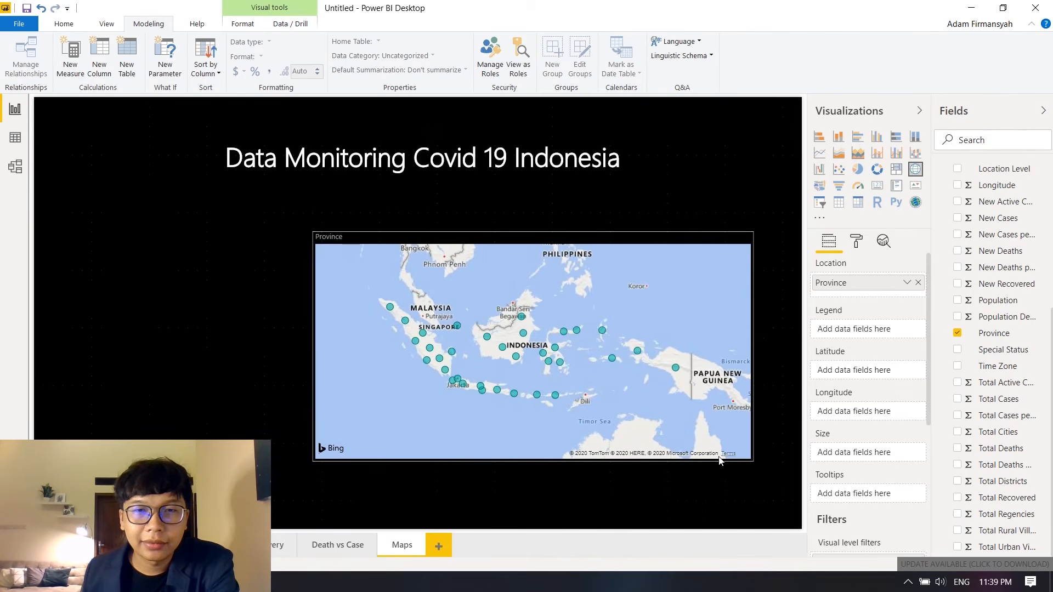
left_click_drag(306, 351, 153, 344)
left_click_drag(565, 246, 539, 205)
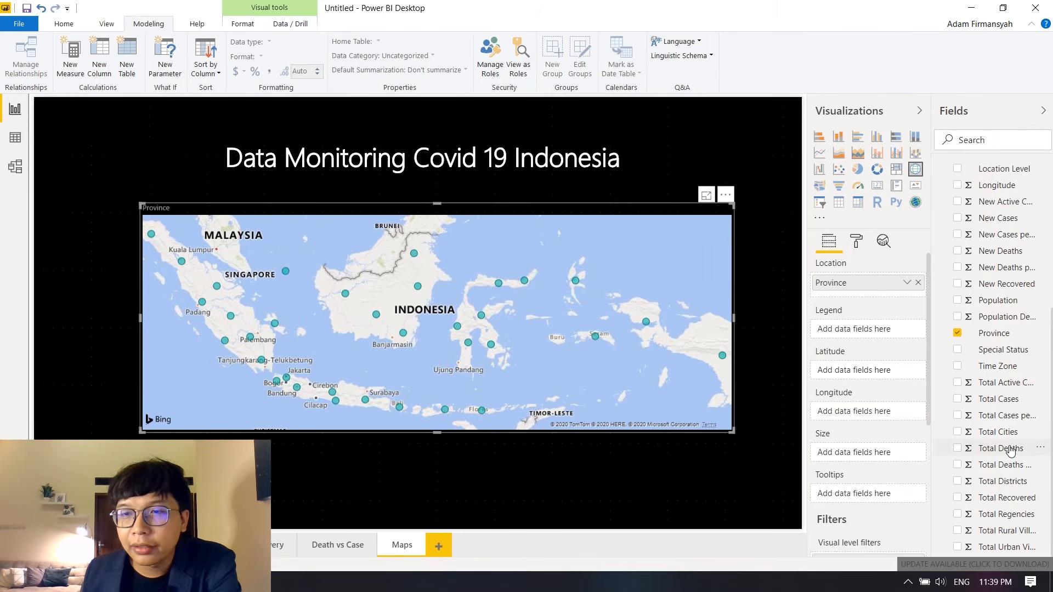
- Size the map's province bubbles by the New Cases field
scroll(1005, 435, "up", 5)
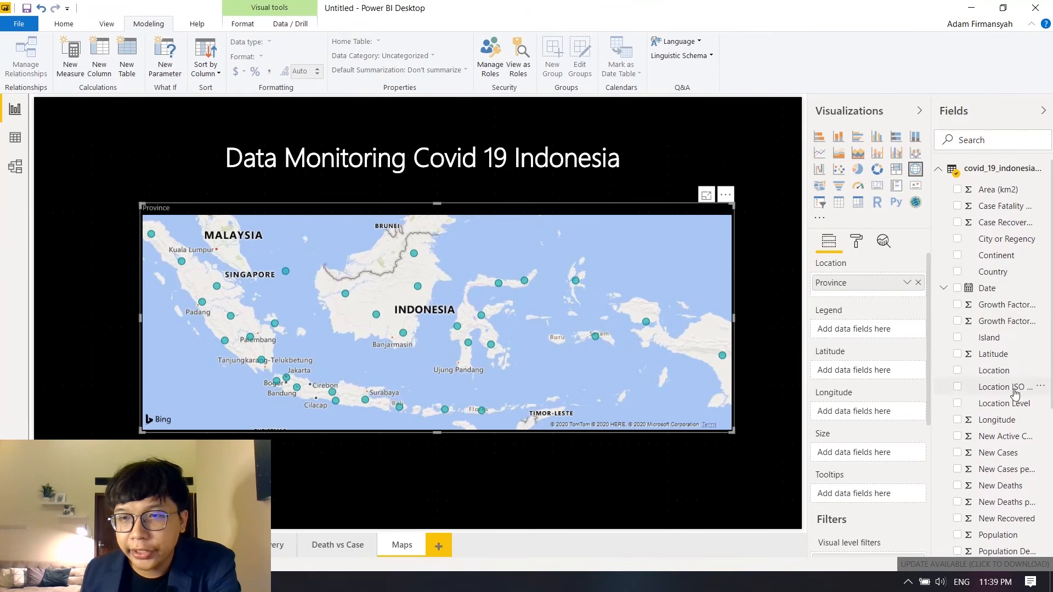
scroll(1015, 432, "down", 3)
left_click_drag(1016, 249, 898, 455)
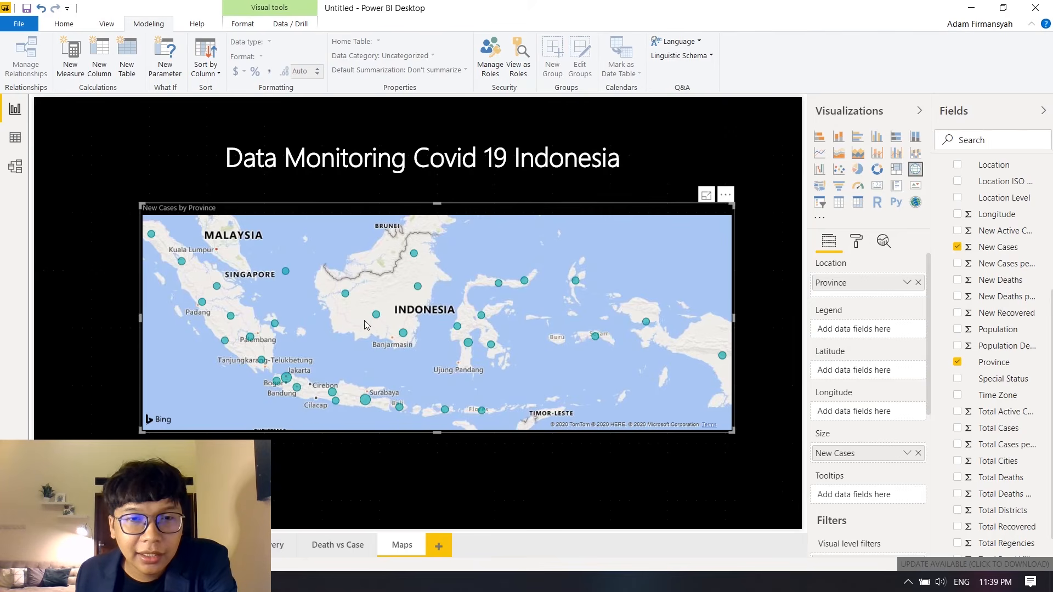
- Inspect the New Cases bubbles for provinces in Kalimantan and Sumatra on the map
mouse_move(376, 319)
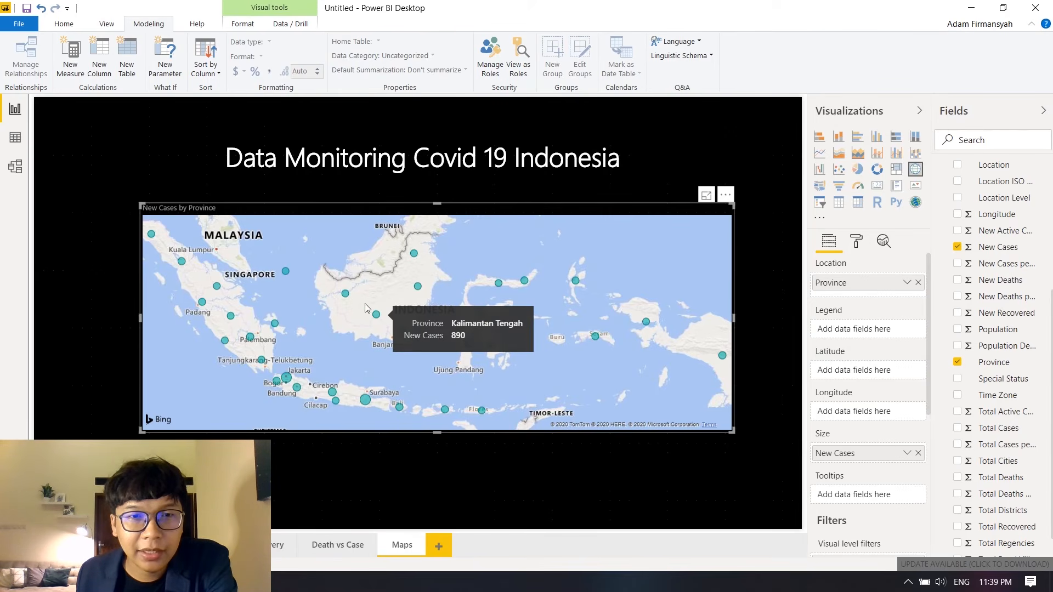
mouse_move(345, 295)
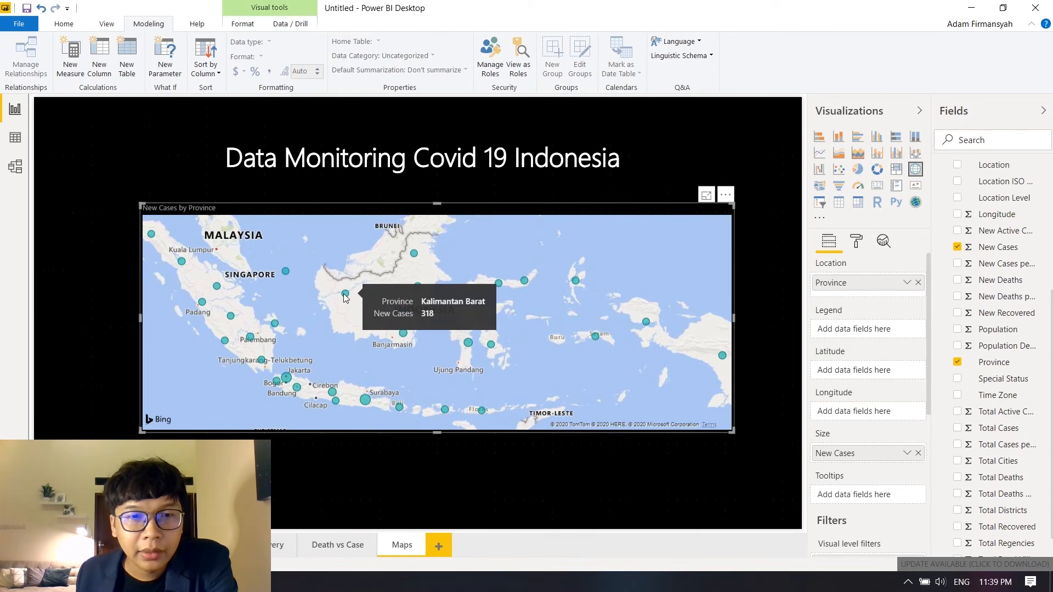
mouse_move(287, 269)
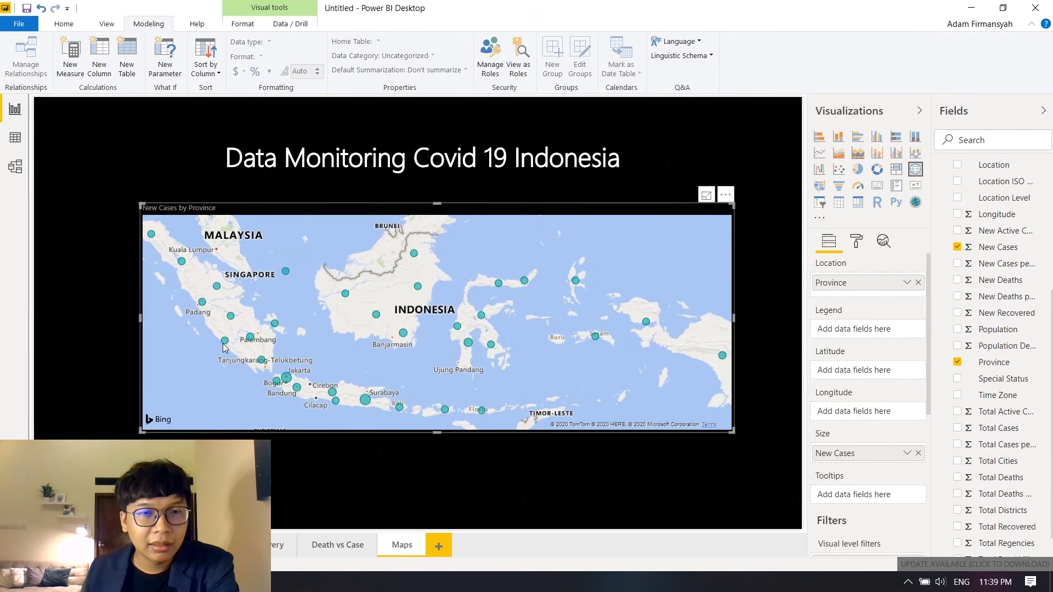
mouse_move(224, 347)
scroll(230, 345, "up", 3)
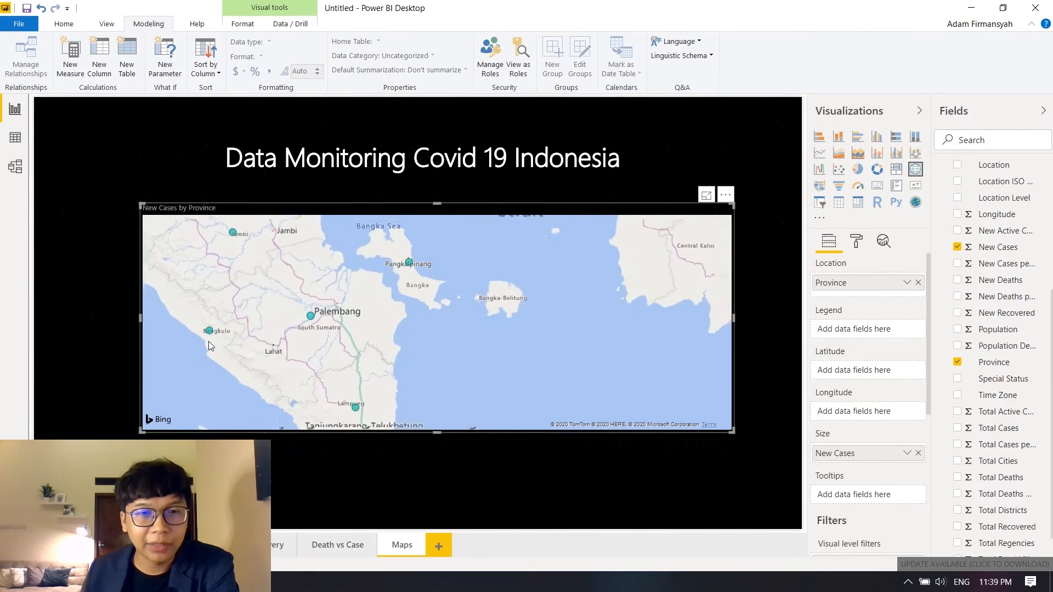
scroll(209, 343, "down", 3)
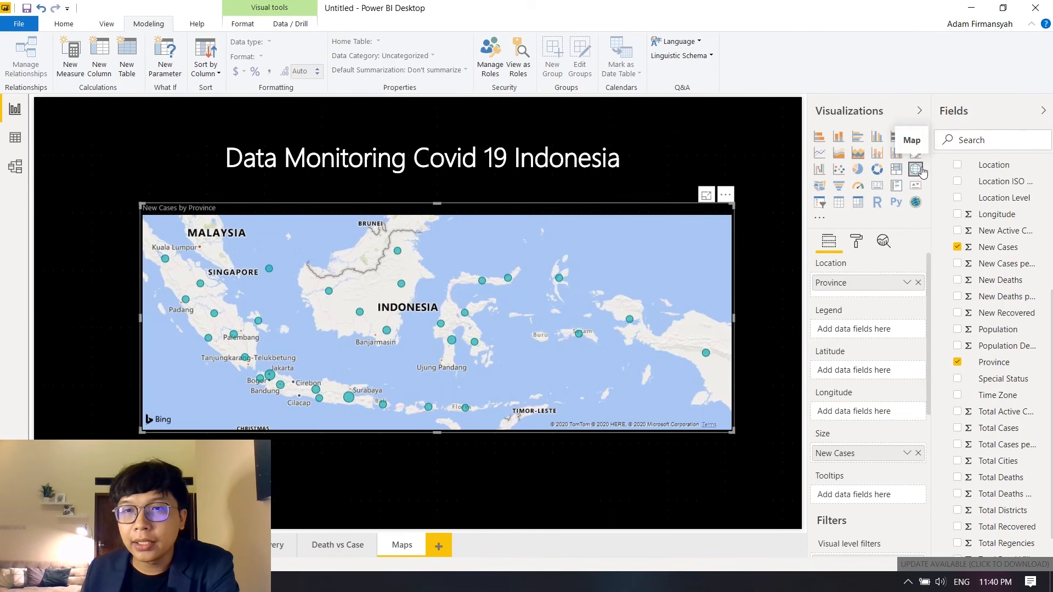
- Convert the map to a filled map and add Province as its legend to colour each province separately
left_click(822, 189)
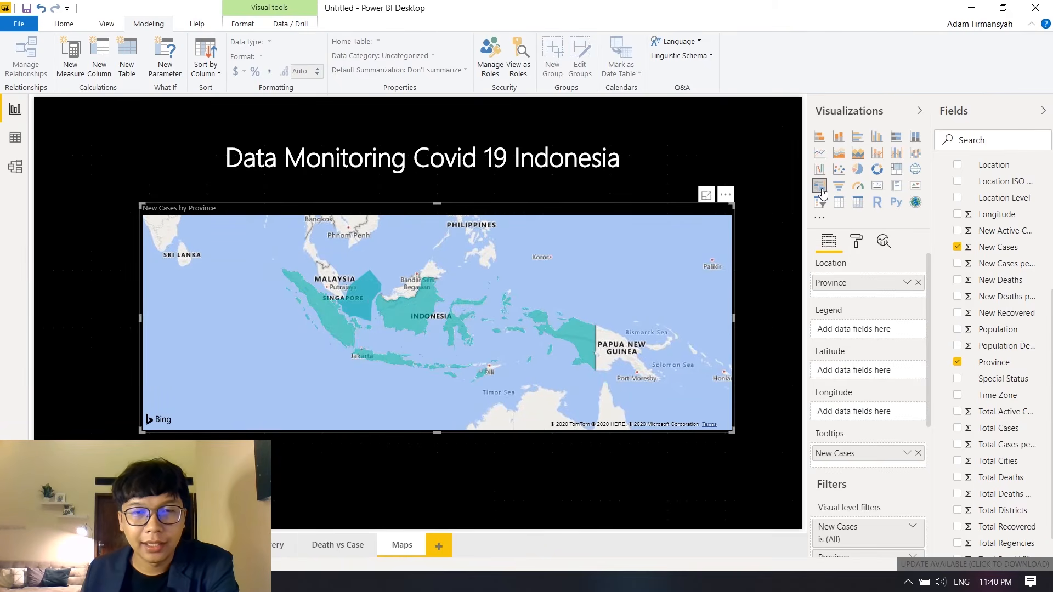
scroll(499, 295, "up", 1)
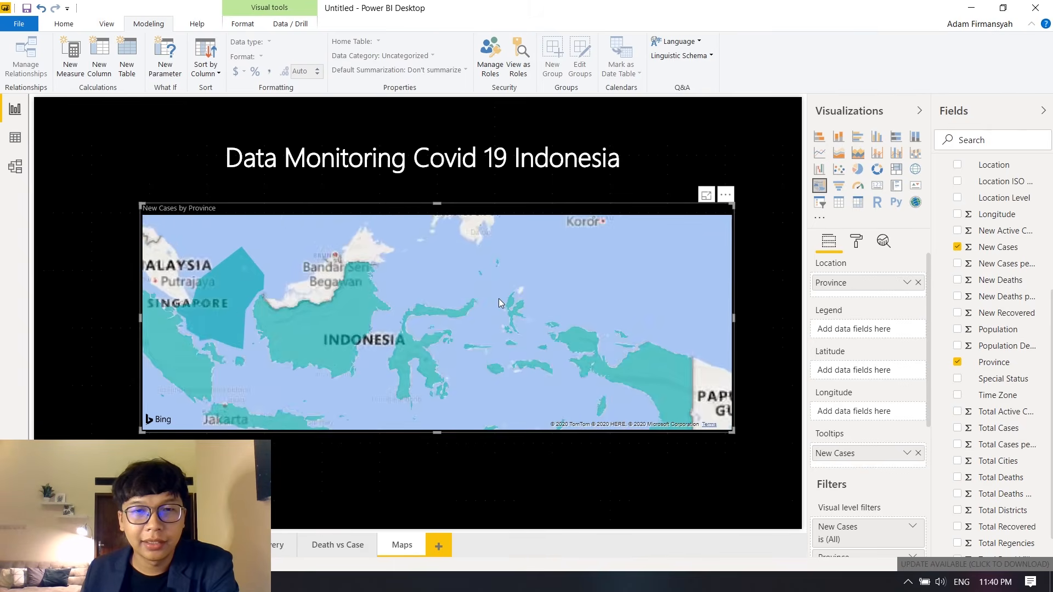
scroll(498, 299, "down", 1)
left_click_drag(506, 286, 499, 292)
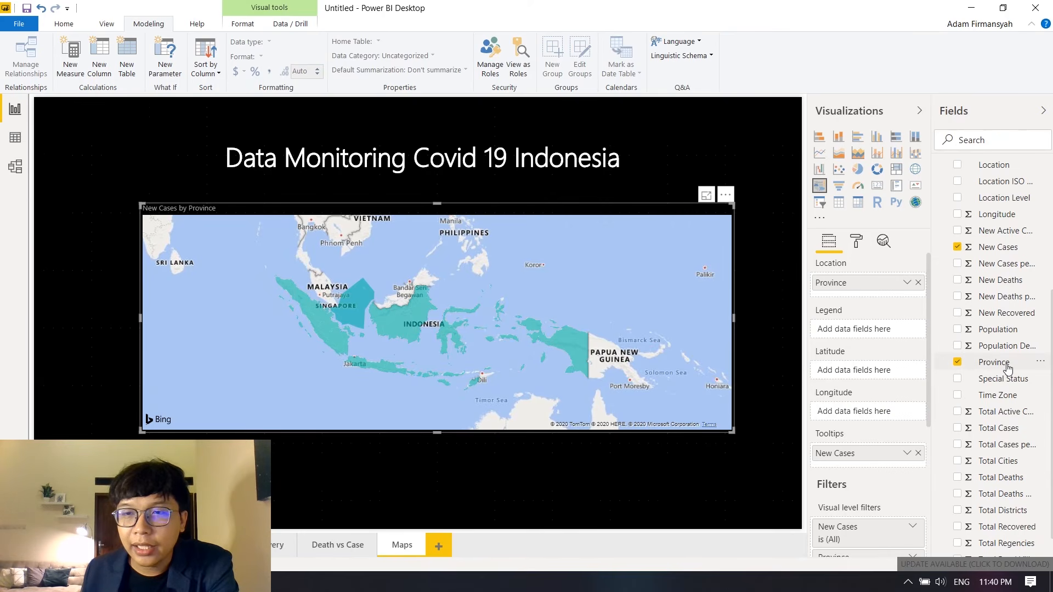
left_click_drag(1005, 367, 872, 336)
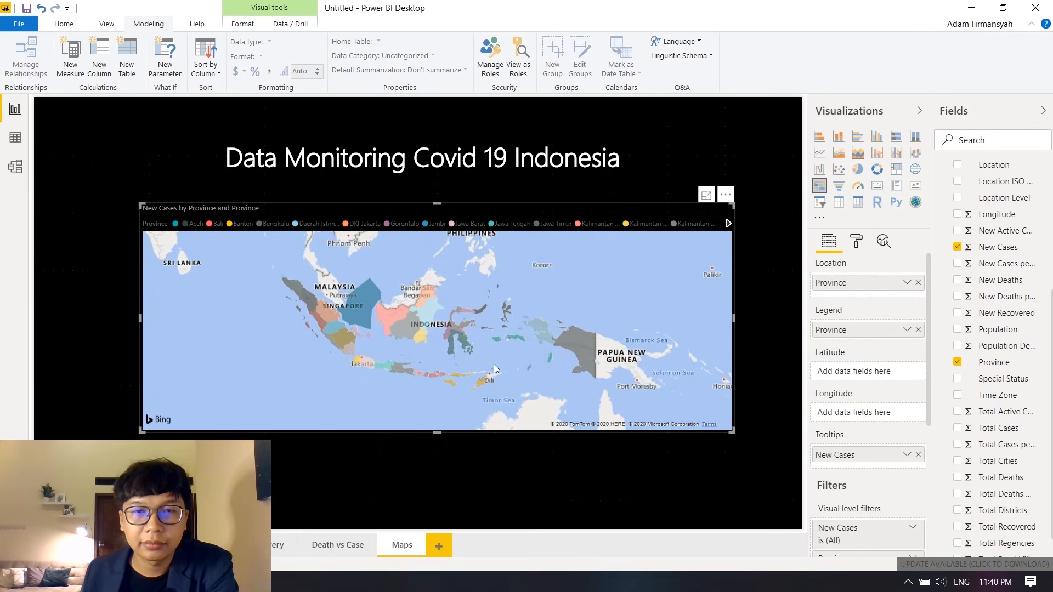
- Inspect the New Cases details of the coloured provinces, including Jawa Barat and Lampung, on the filled map
scroll(427, 348, "up", 2)
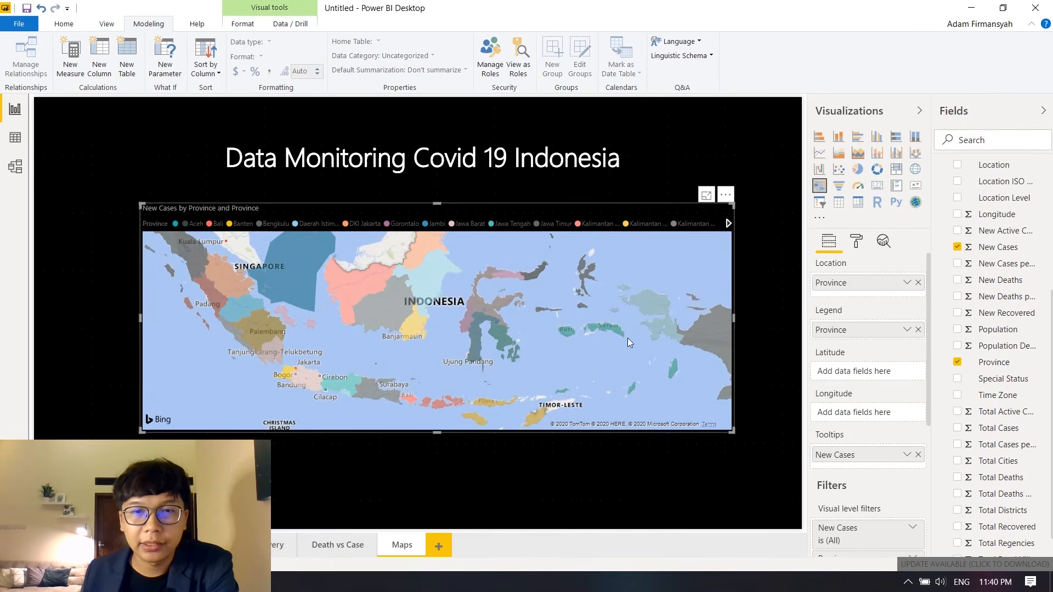
mouse_move(622, 374)
left_mouse_down()
mouse_move(617, 364)
mouse_move(630, 378)
left_mouse_up()
mouse_move(317, 387)
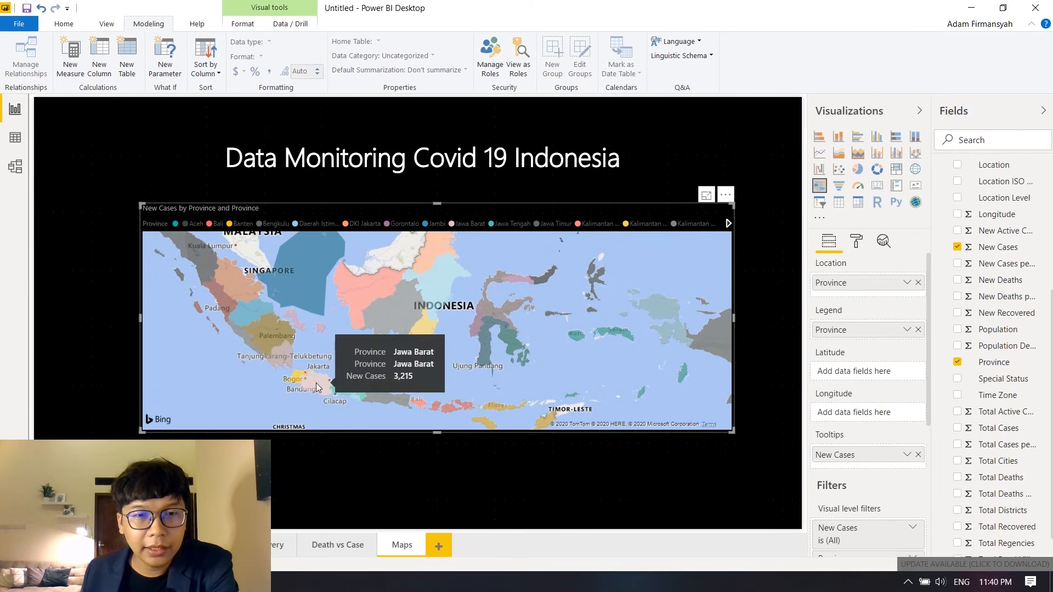
mouse_move(284, 360)
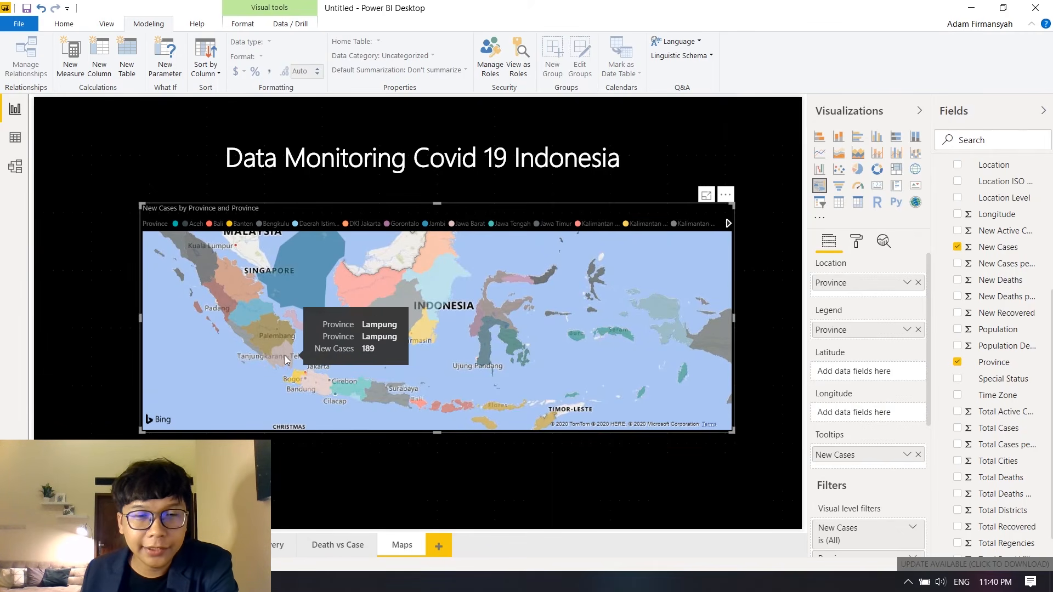
mouse_move(274, 329)
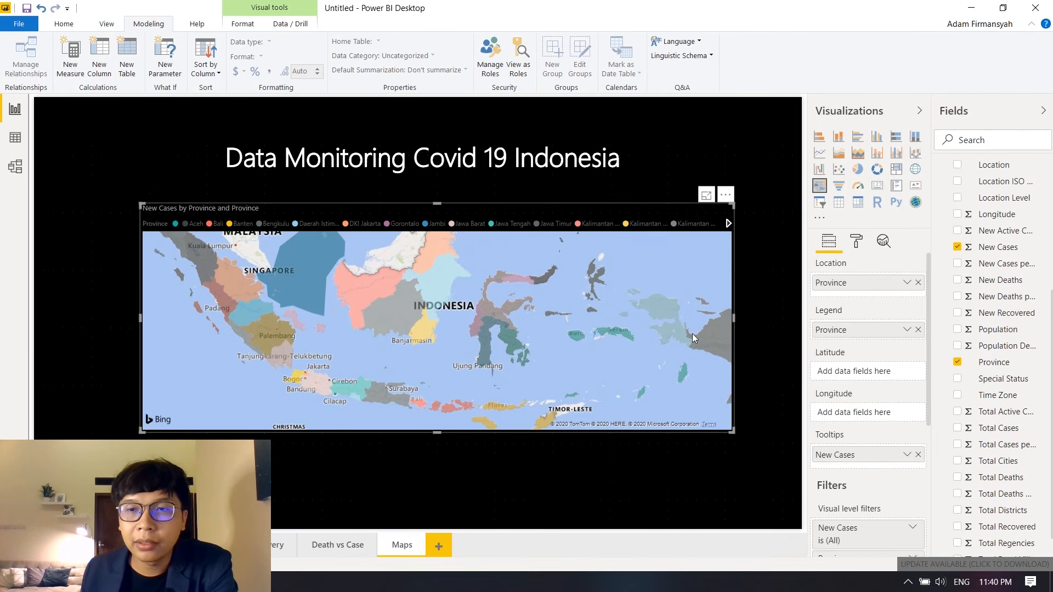
- Try the Aerial theme on the filled map and set its map style to Dark
left_click(857, 241)
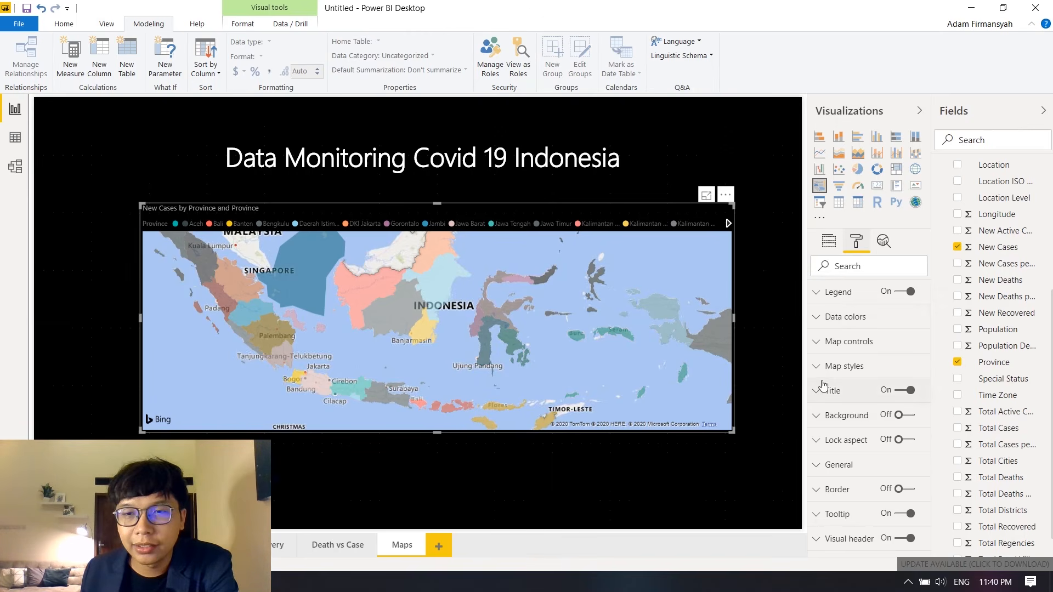
left_click(818, 344)
left_click(818, 345)
left_click(818, 366)
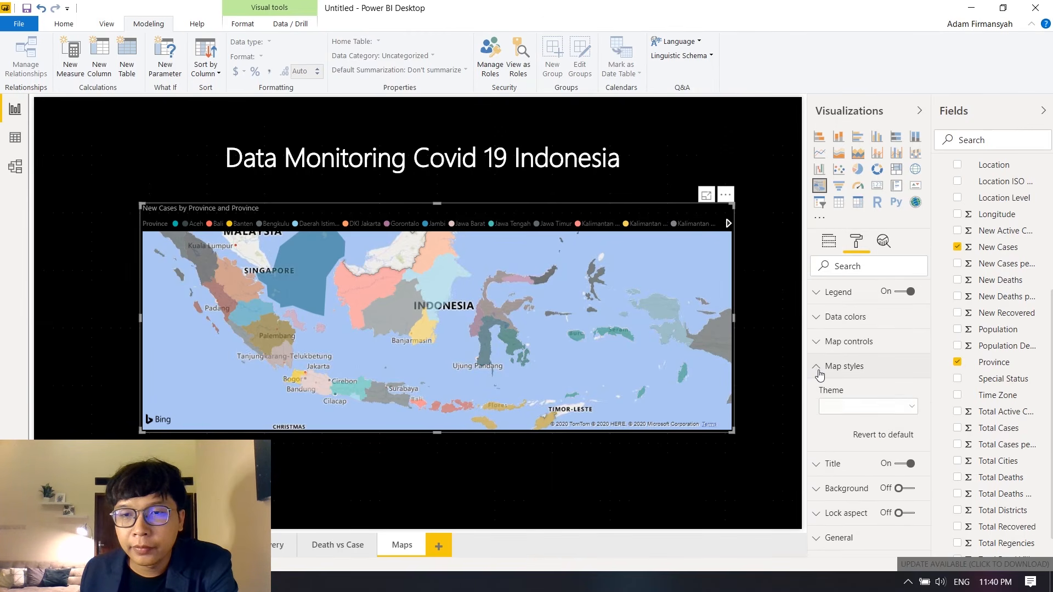
left_click(837, 409)
left_click(839, 418)
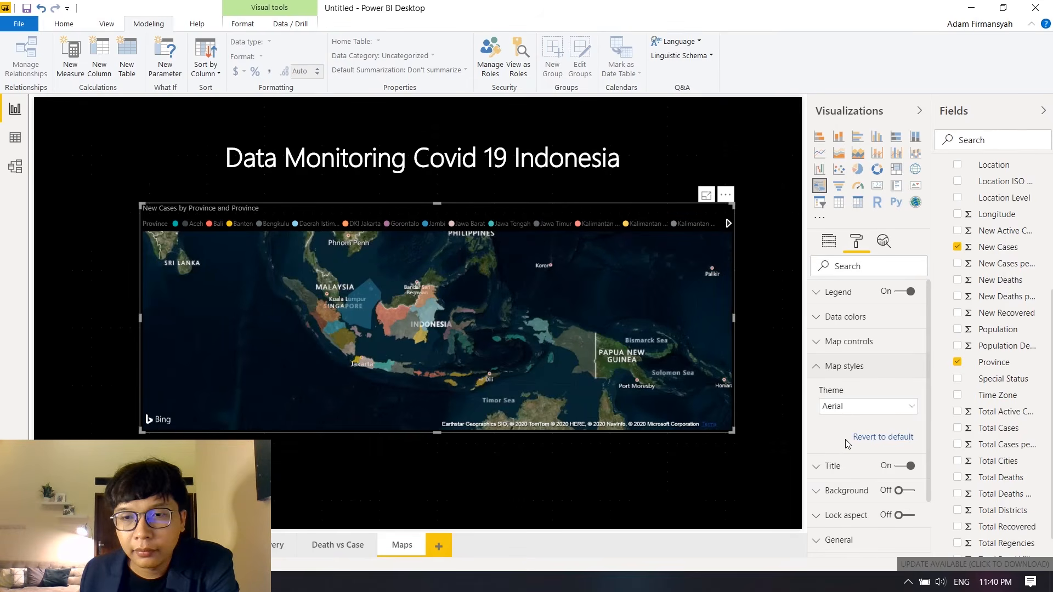
left_click(852, 415)
left_click(851, 437)
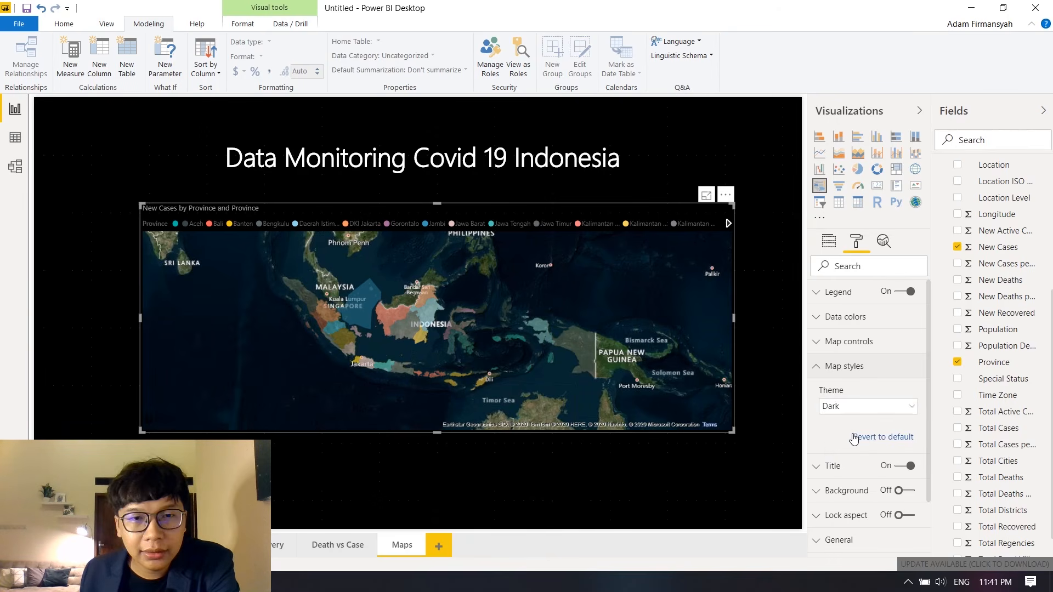
- Try the Light and Grayscale themes on the filled map and return to the Dark theme
left_click(859, 411)
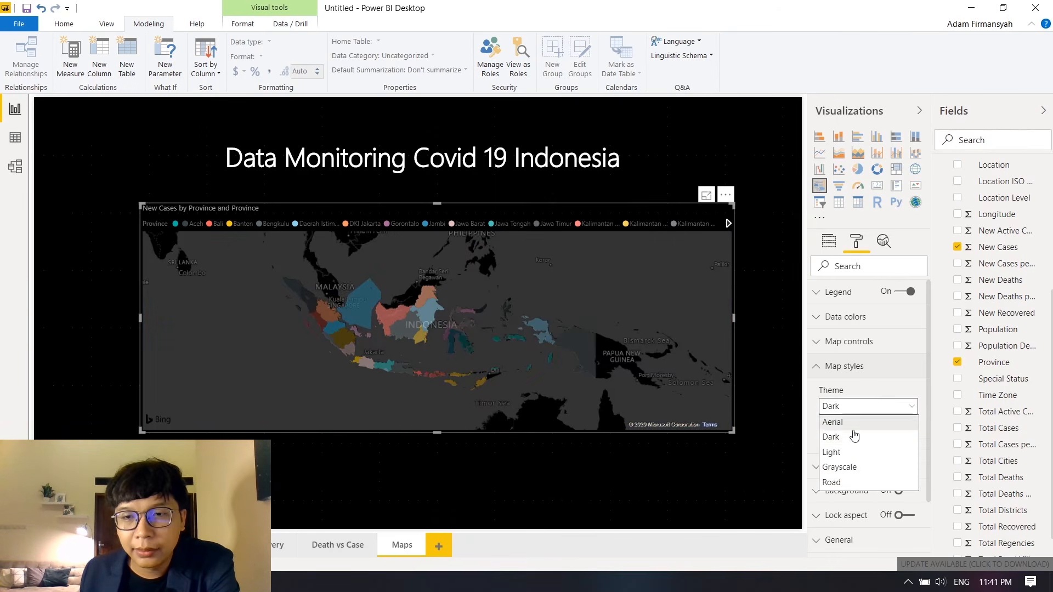
left_click(857, 453)
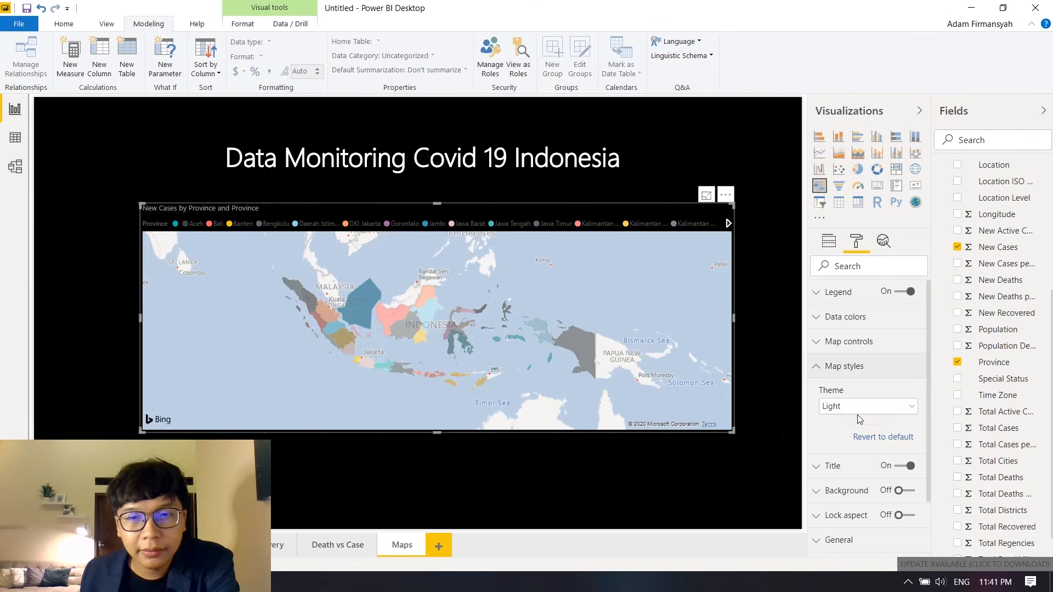
left_click(859, 413)
left_click(854, 468)
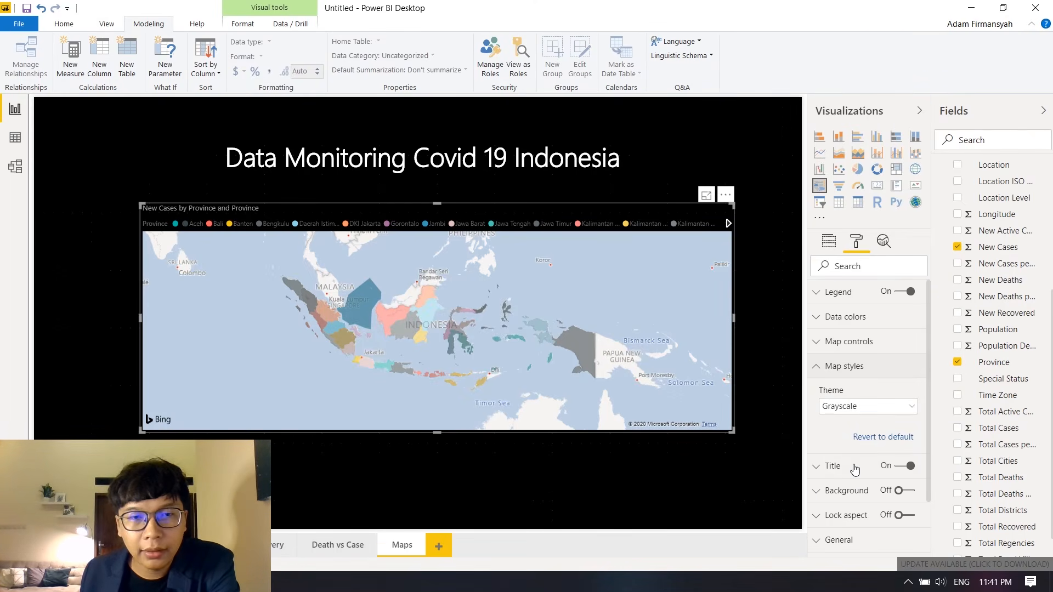
left_click(855, 411)
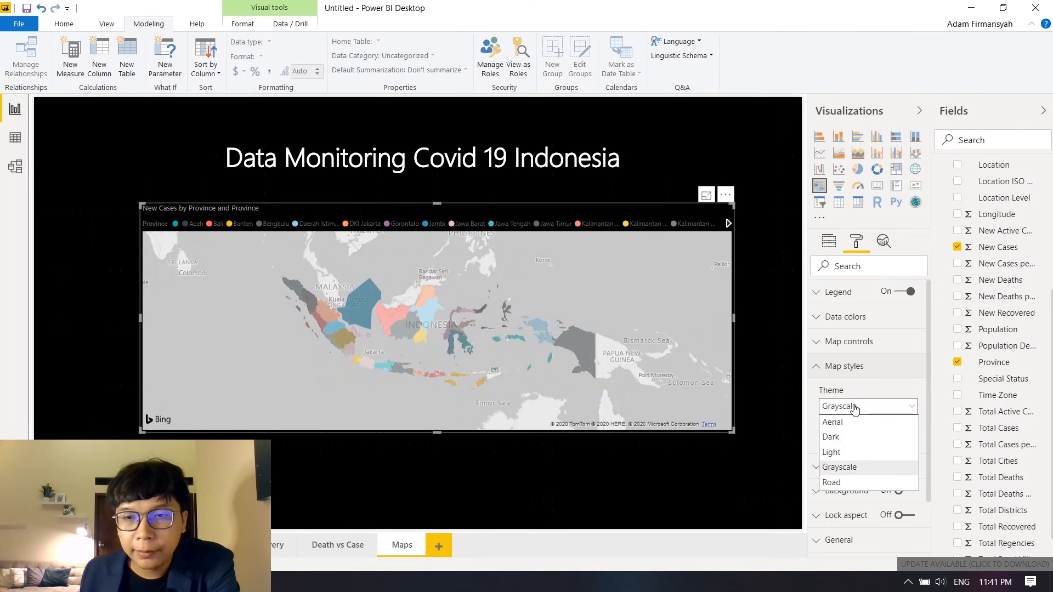
left_click(854, 436)
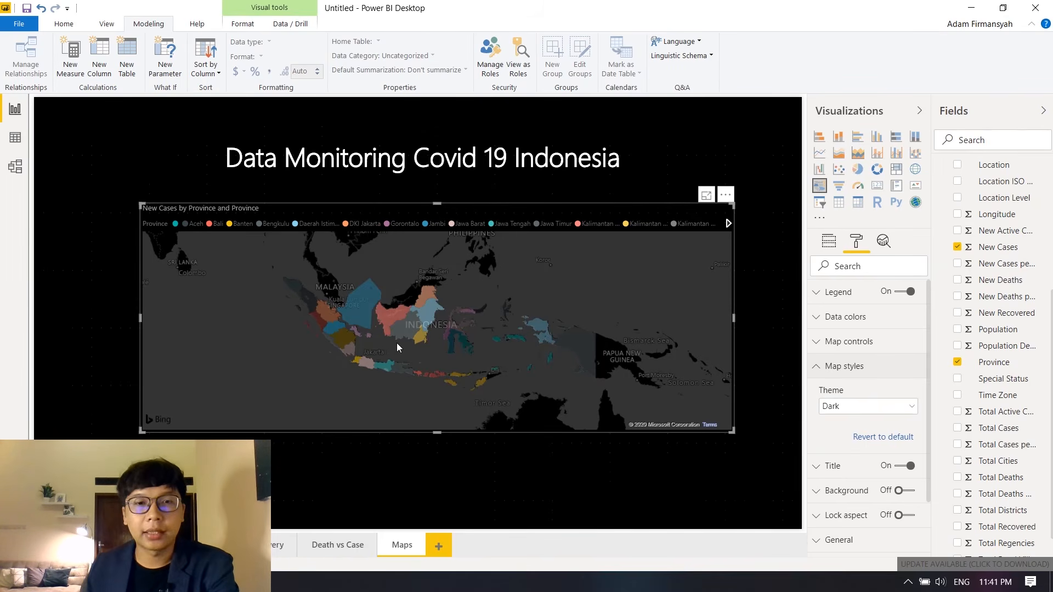
- Examine the coloured provinces up close on the dark map and review the map's fields and filters
scroll(394, 344, "up", 2)
scroll(393, 344, "up", 2)
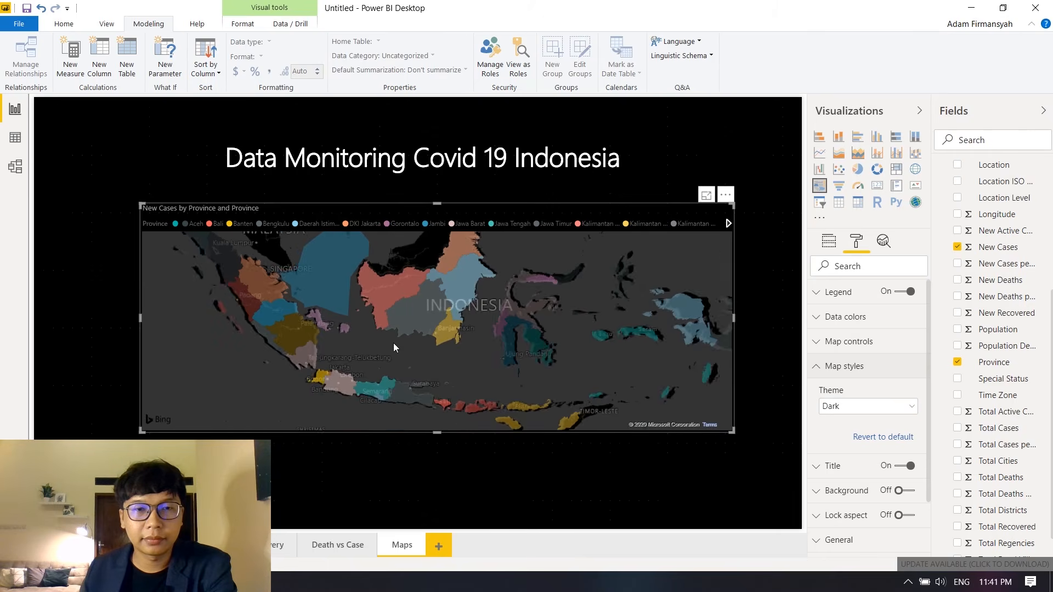
scroll(393, 344, "down", 3)
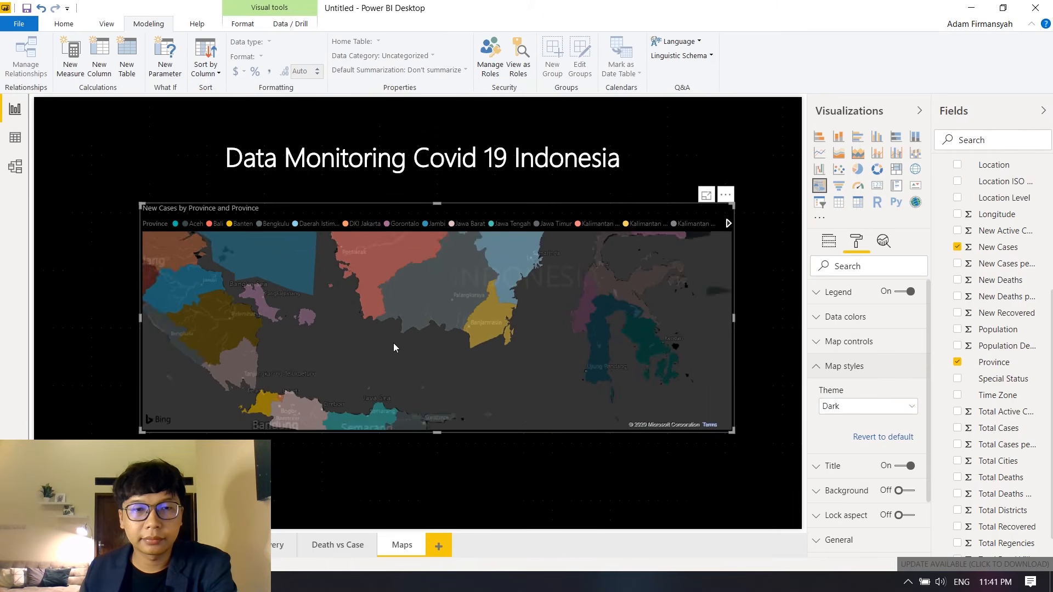
scroll(413, 349, "up", 1)
left_click_drag(401, 346, 398, 357)
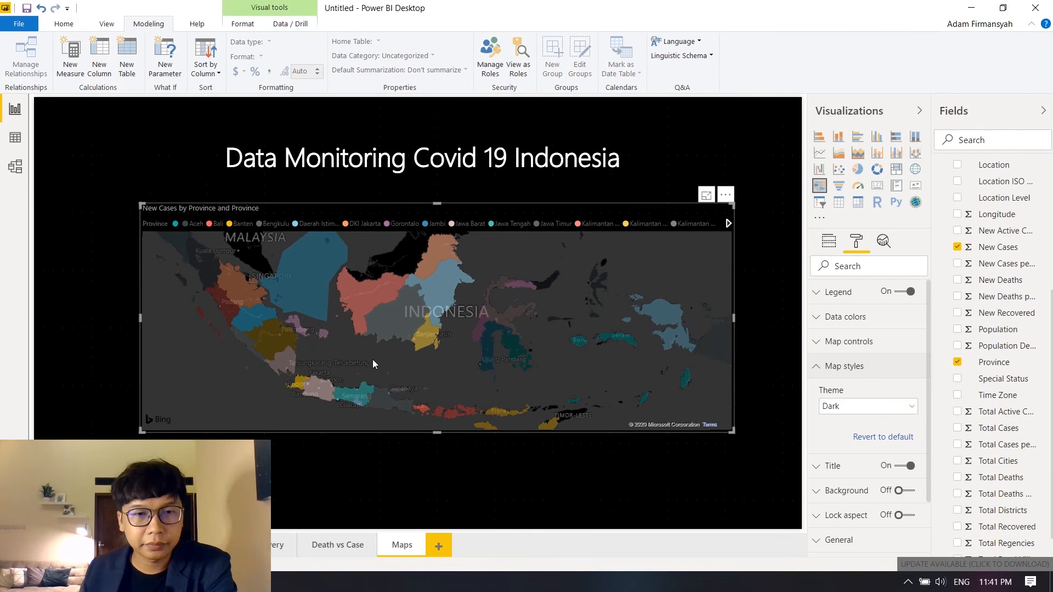
scroll(347, 363, "up", 2)
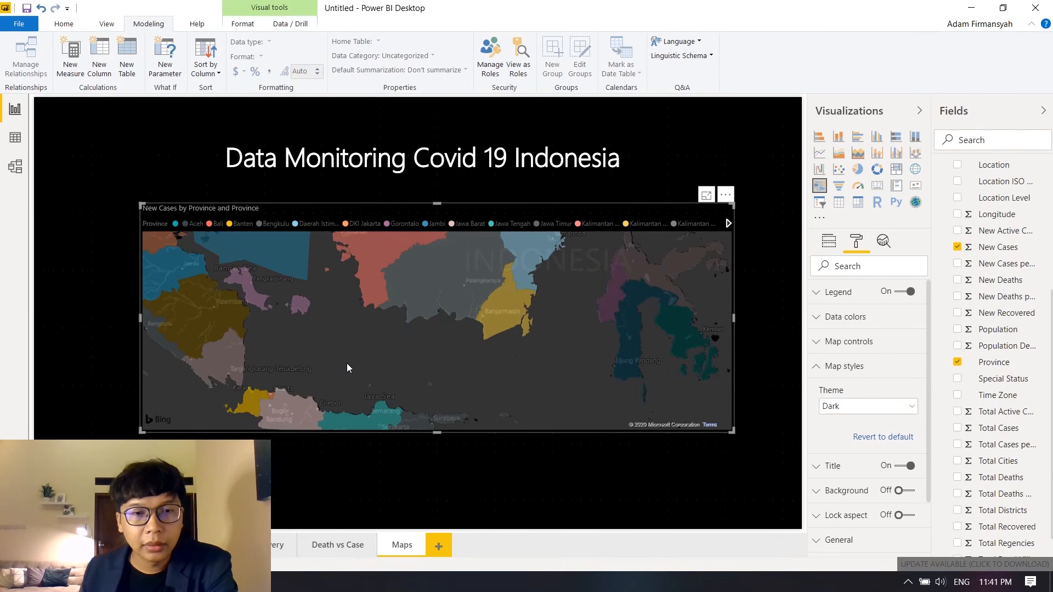
mouse_move(394, 299)
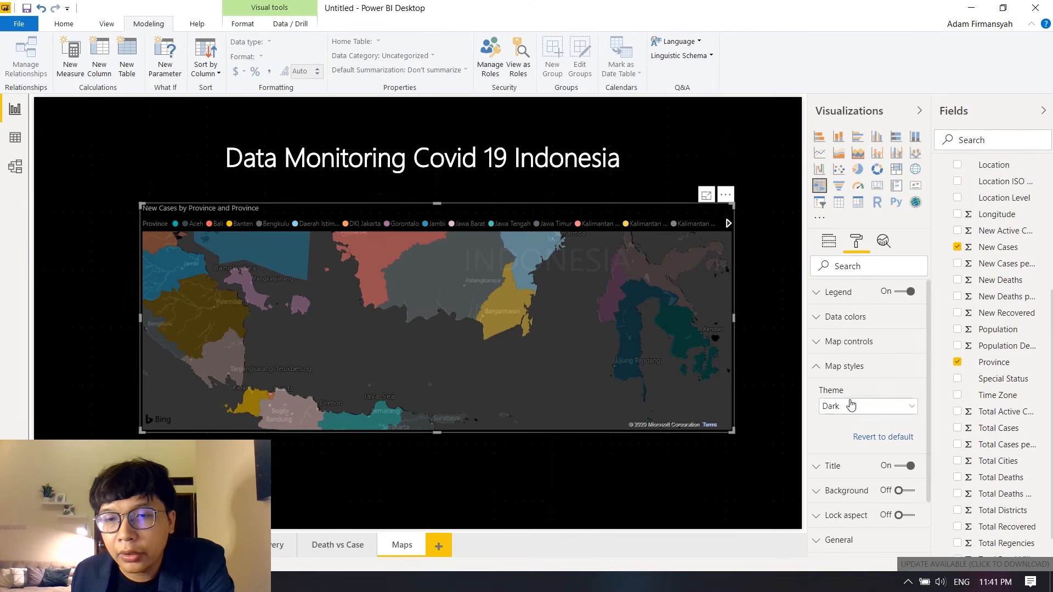
left_click(818, 368)
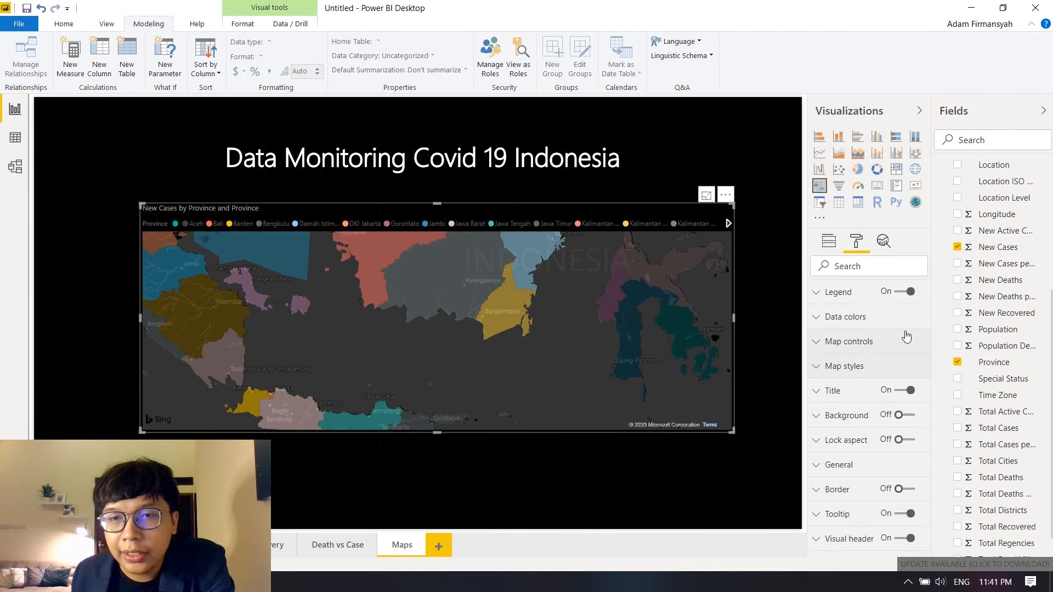
left_click(831, 242)
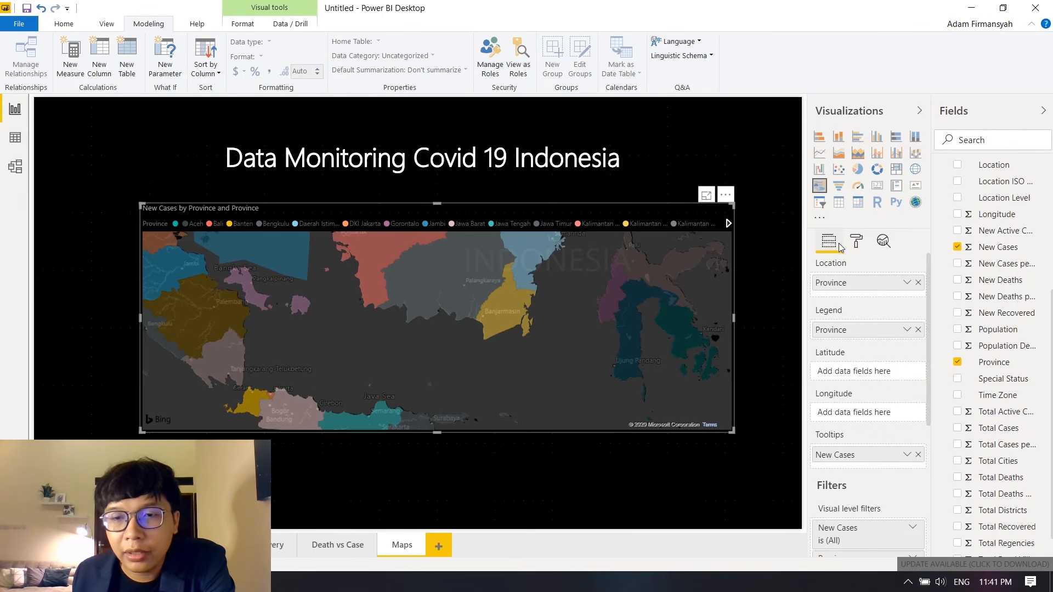
scroll(849, 505, "down", 3)
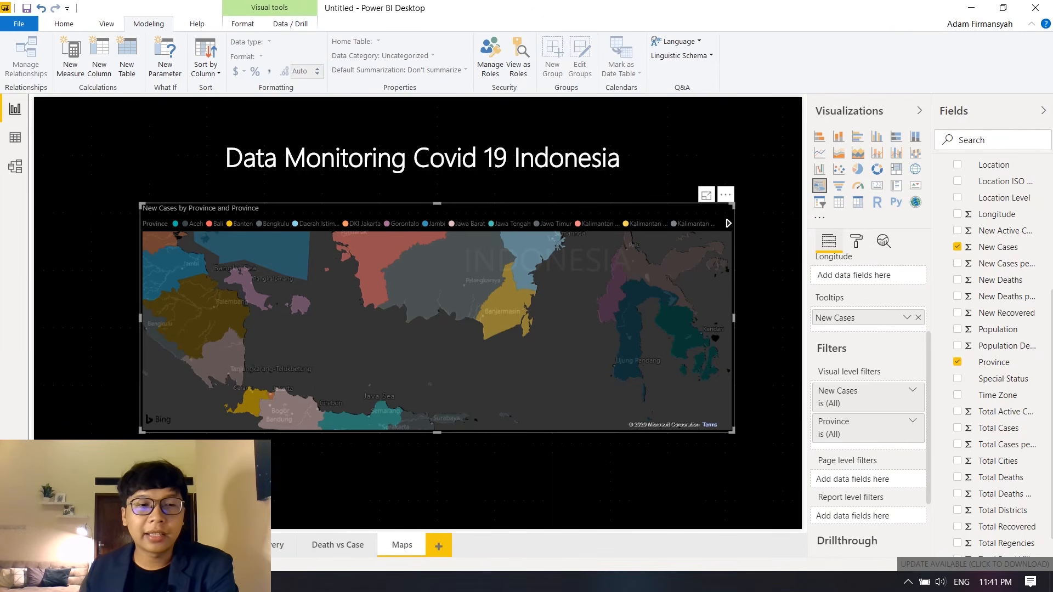
- On the page with the New Cases by Date column chart, add Province as a visual-level filter of that chart
left_click(99, 545)
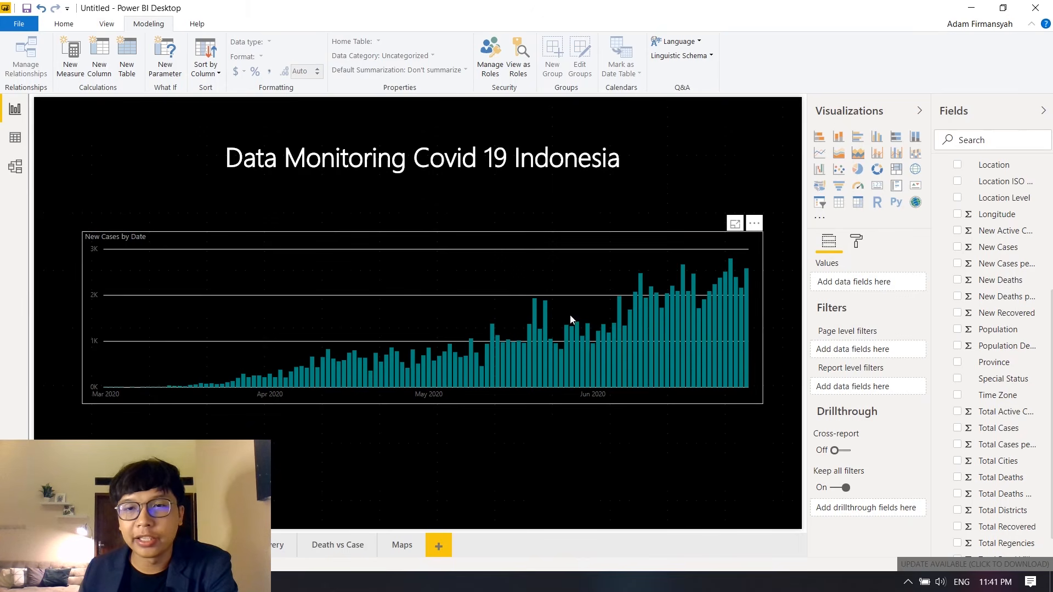
left_click(762, 265)
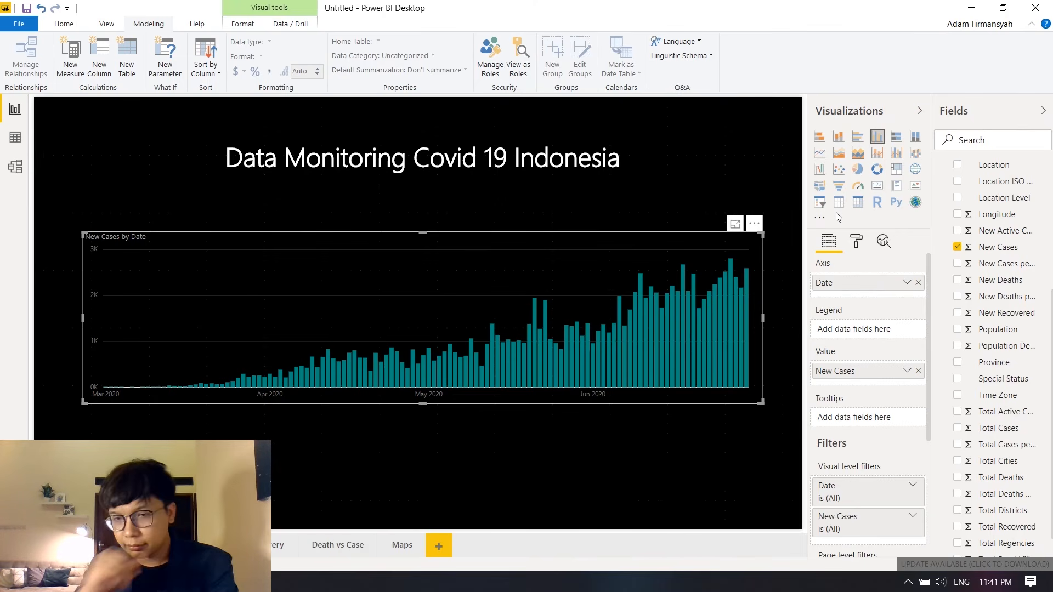
scroll(886, 483, "down", 2)
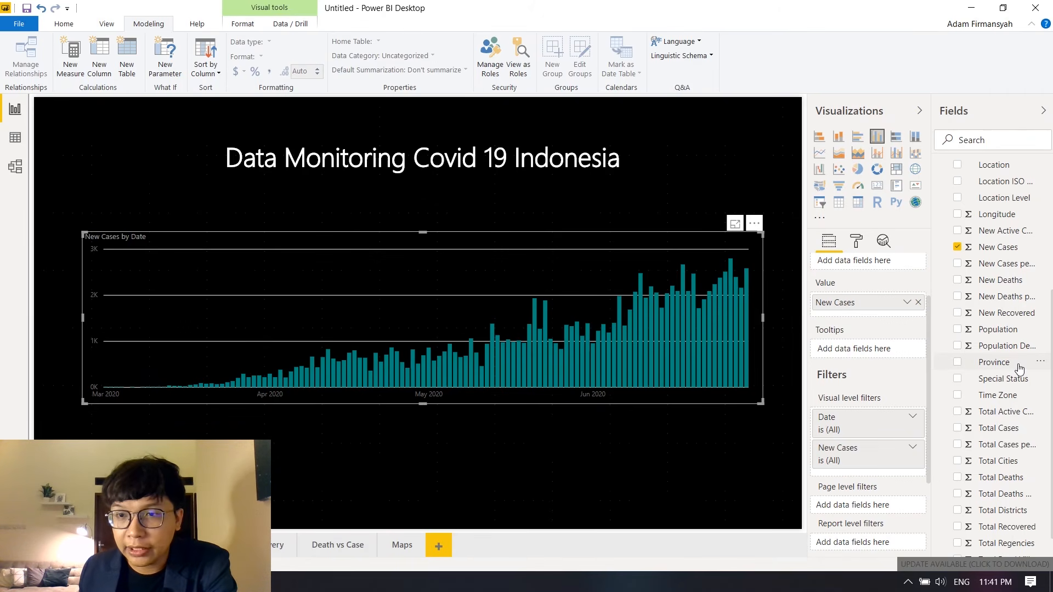
left_click_drag(999, 365, 878, 464)
scroll(880, 512, "down", 2)
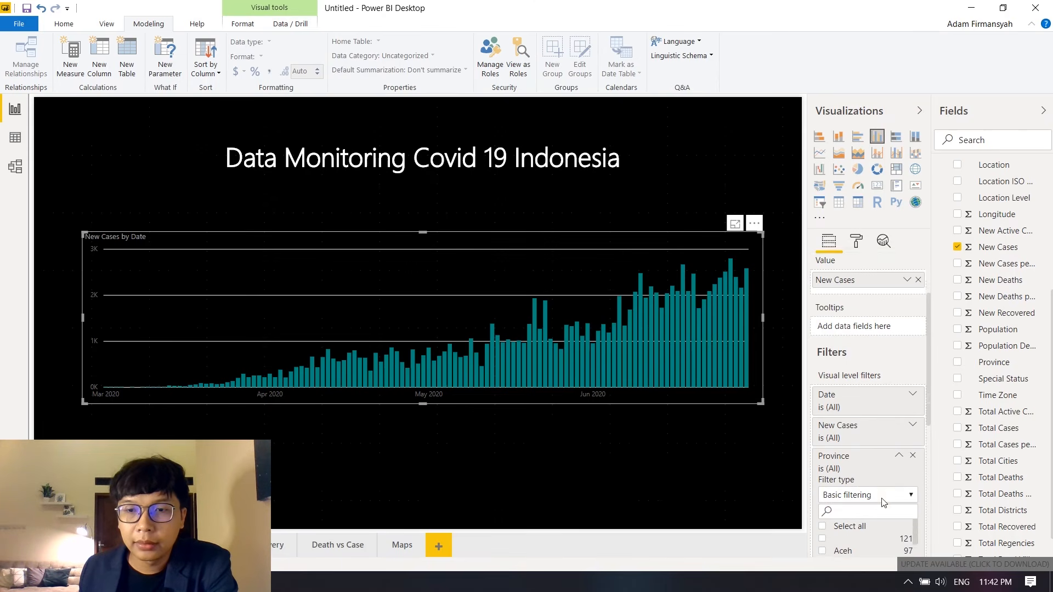
- Restrict the column chart's Province filter to DKI Jakarta
scroll(877, 515, "down", 2)
scroll(876, 519, "down", 2)
scroll(876, 519, "up", 2)
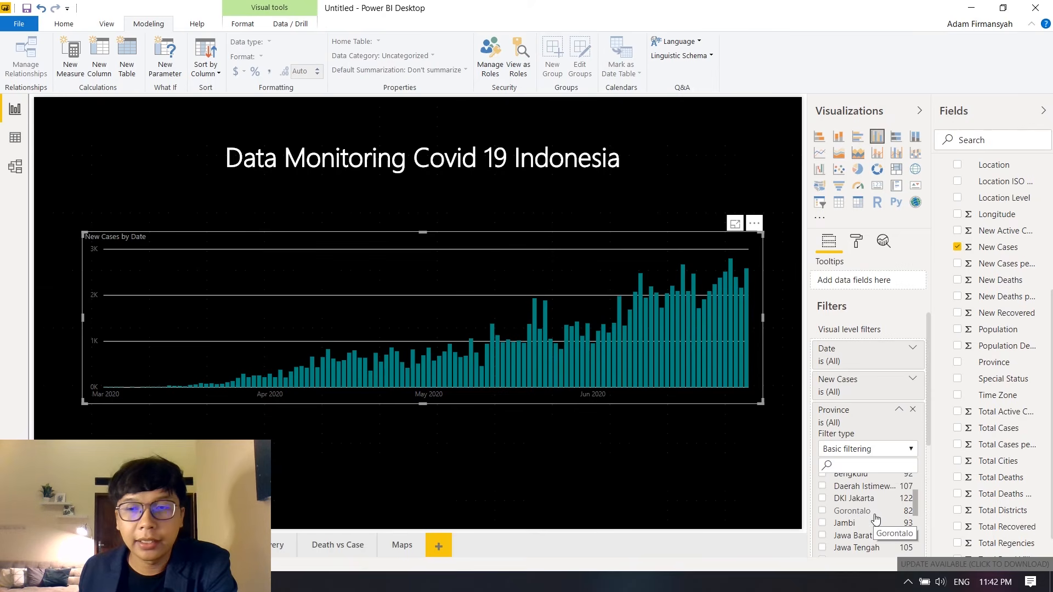
scroll(876, 519, "down", 2)
scroll(870, 524, "up", 2)
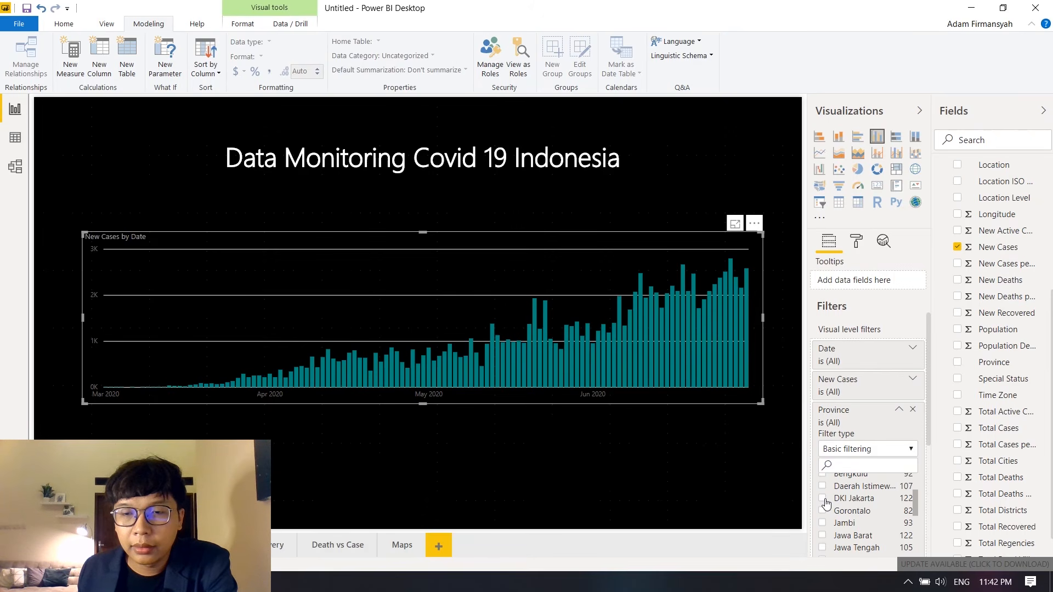
left_click(824, 499)
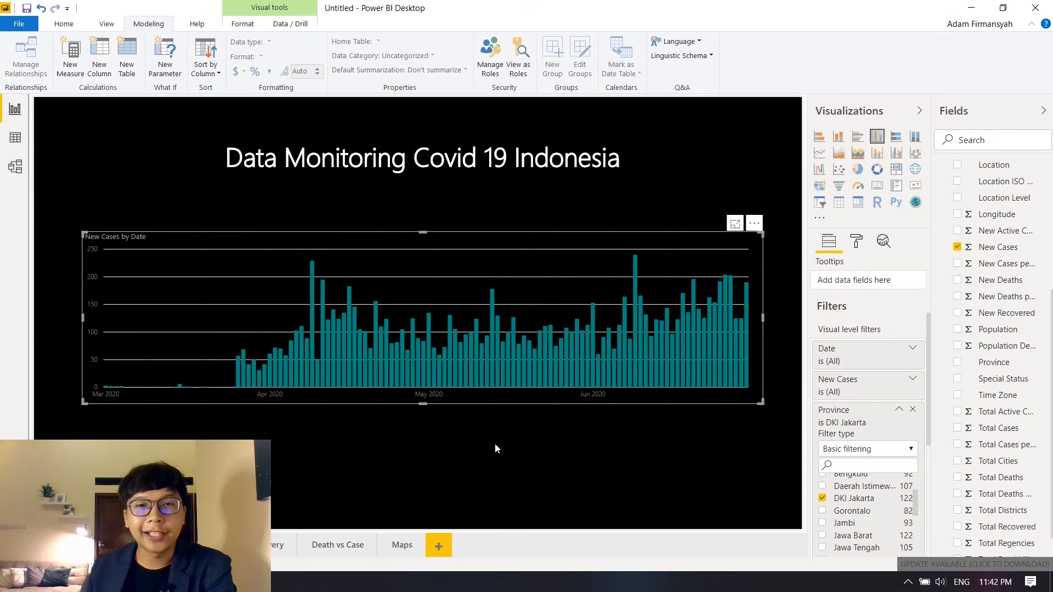
left_click(562, 471)
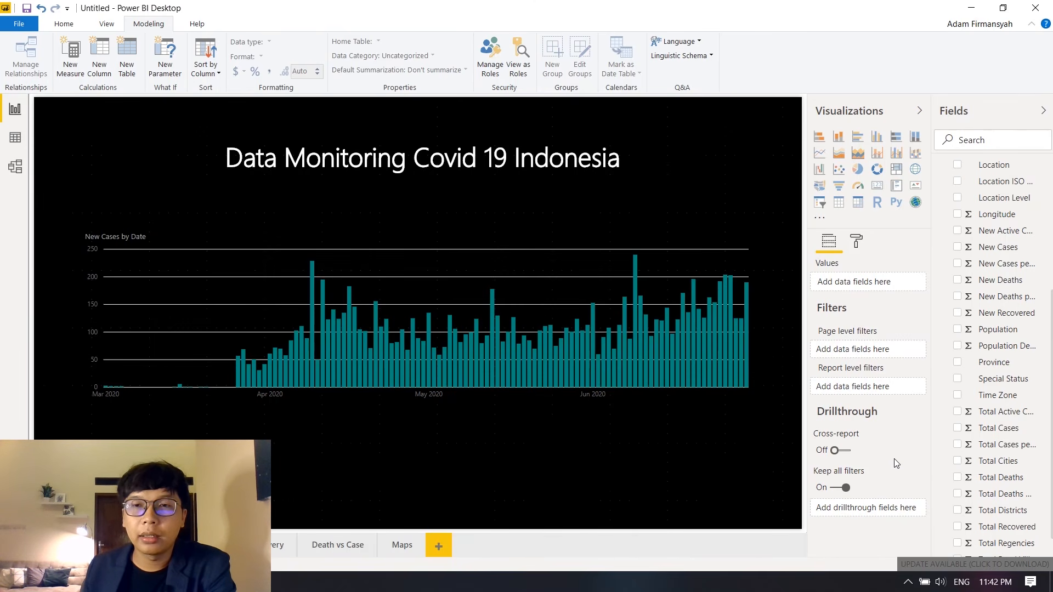
mouse_move(894, 459)
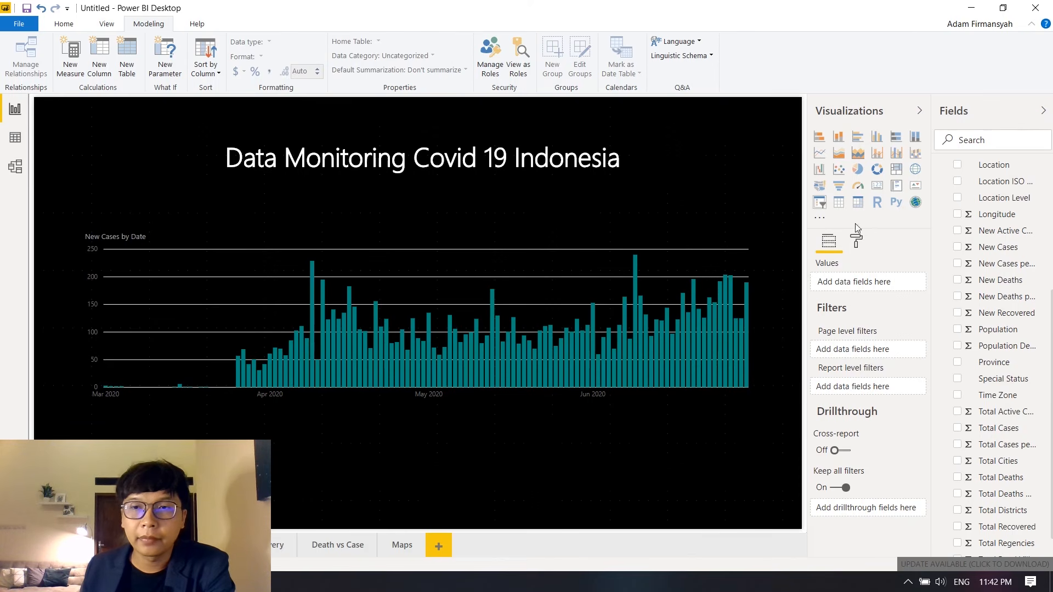
left_click(65, 24)
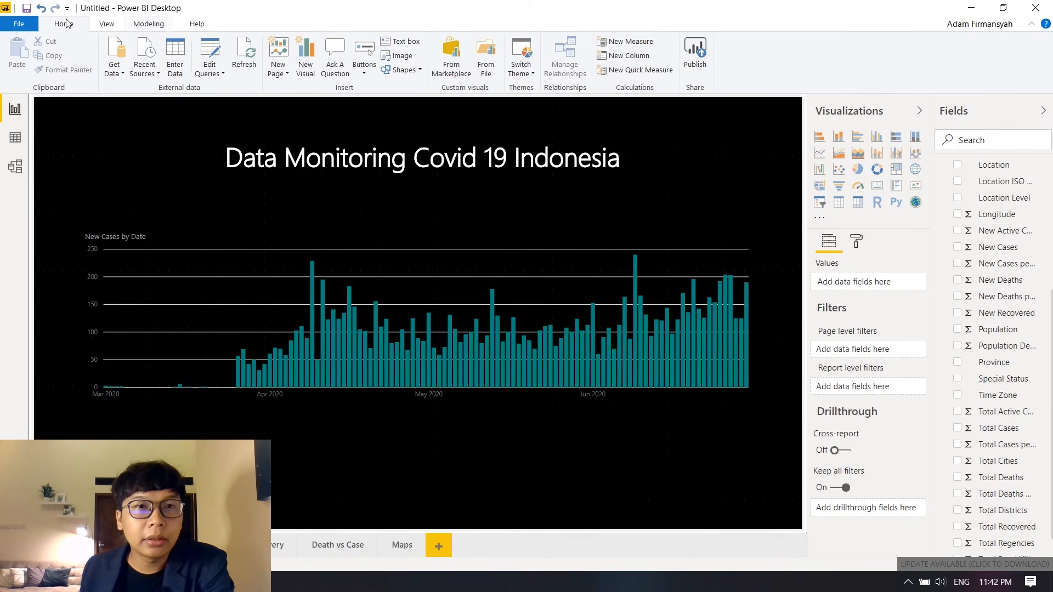
left_click(92, 25)
left_click(82, 23)
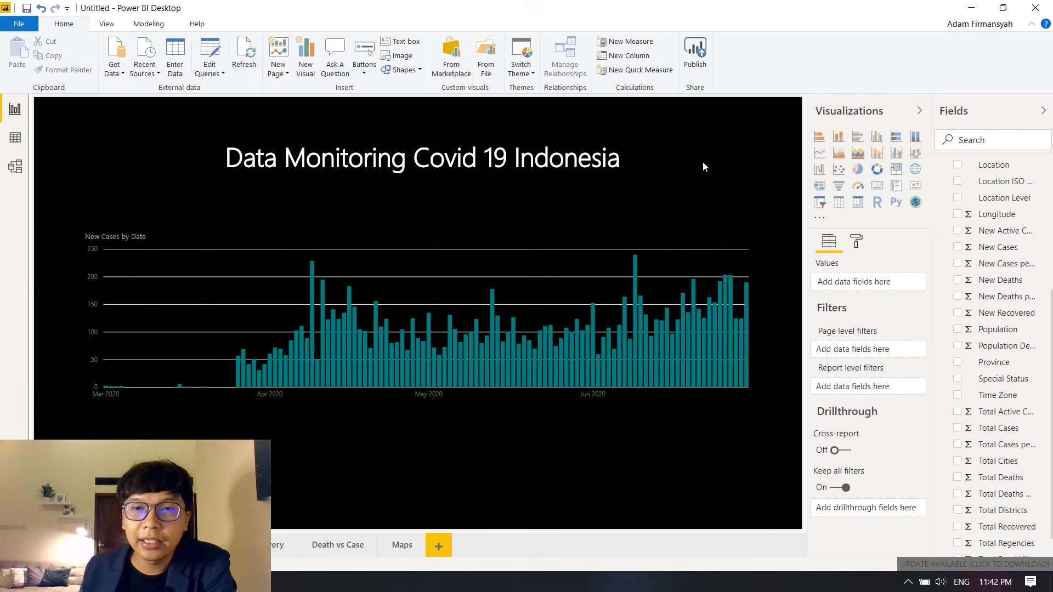
- Add a Province slicer beside the report title, above the chart, and widen it to fit the province names
left_click(818, 203)
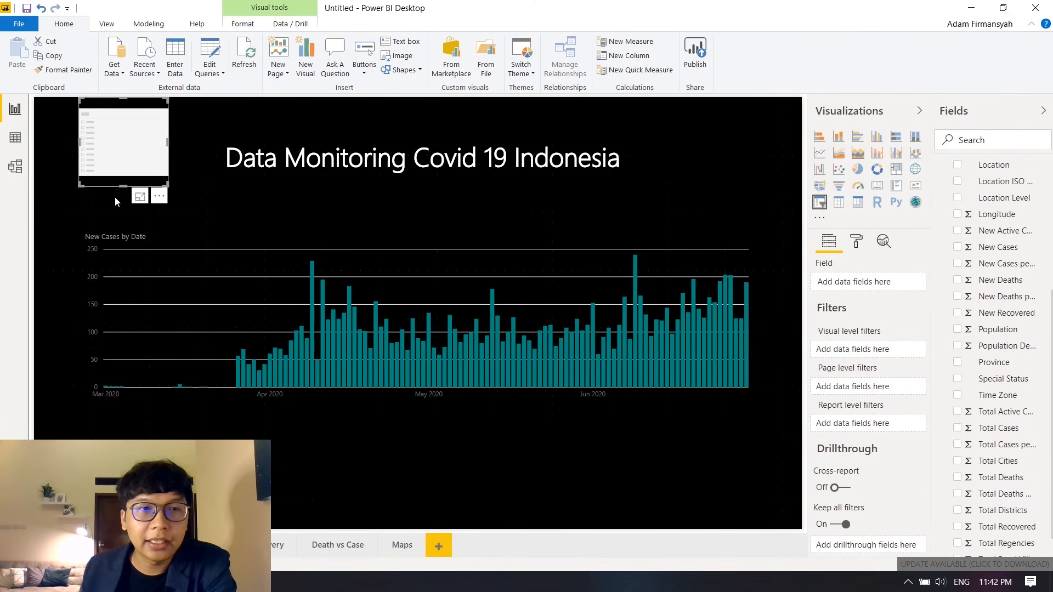
left_click_drag(146, 134, 147, 141)
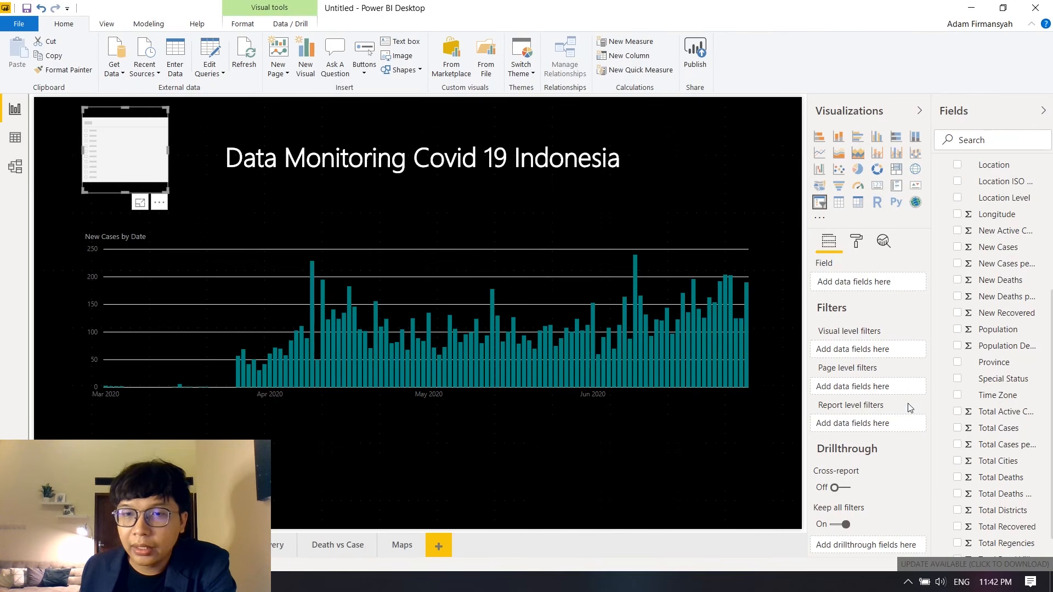
left_click_drag(1011, 360, 141, 156)
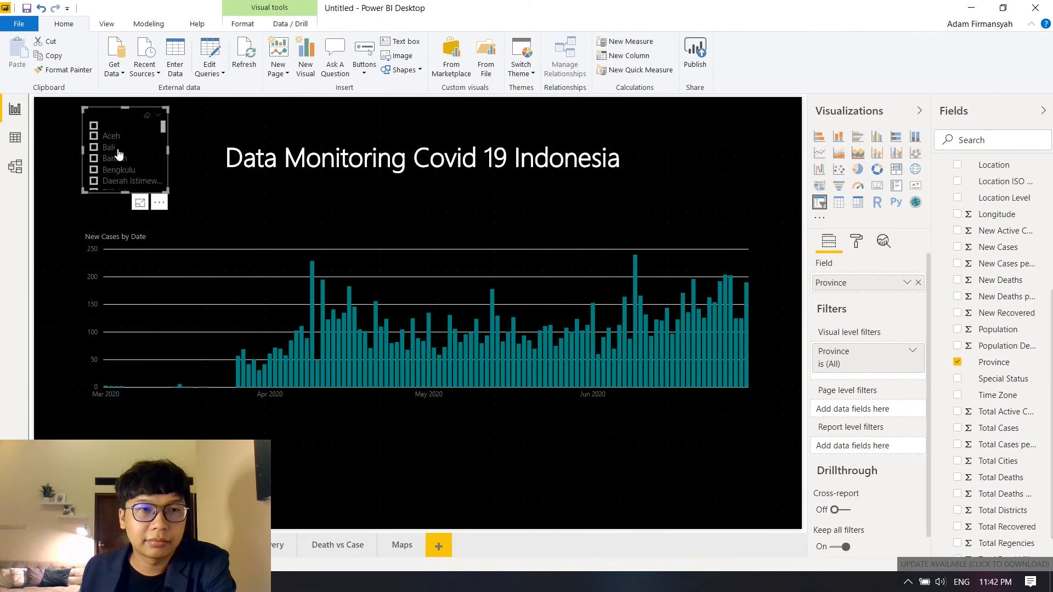
left_click_drag(68, 146, 61, 147)
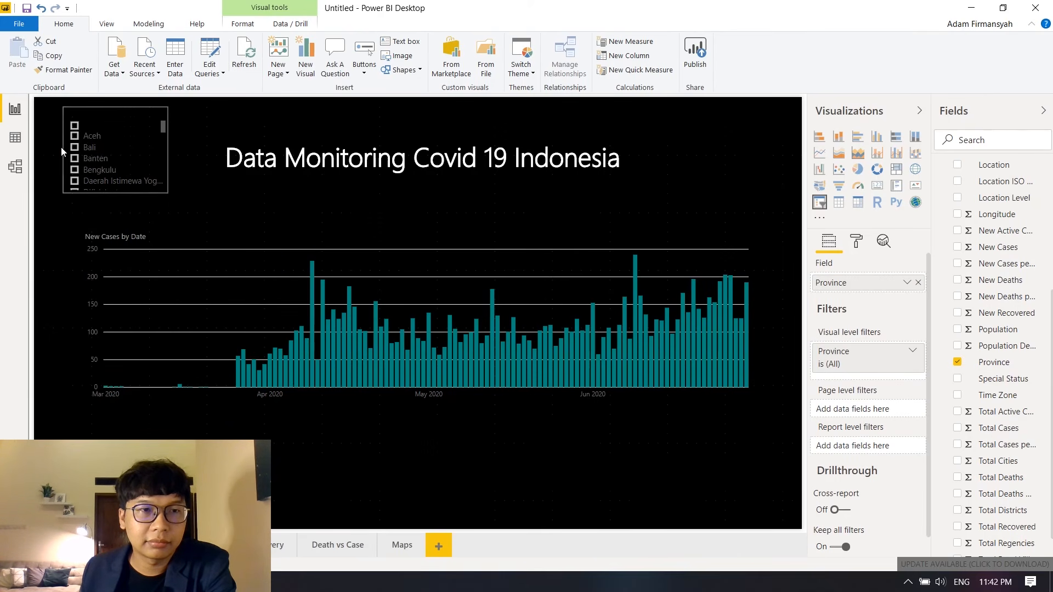
left_click(61, 147)
- Examine the Province slicer's list, its available options, and its General and Items formatting settings
left_click_drag(162, 132, 162, 137)
left_click(163, 137)
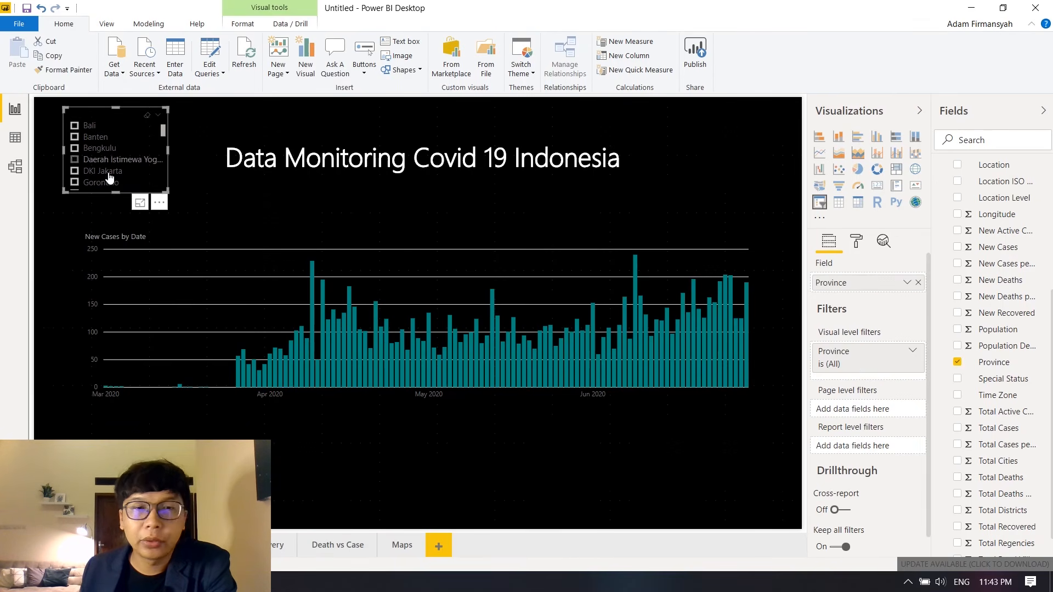
left_click(158, 203)
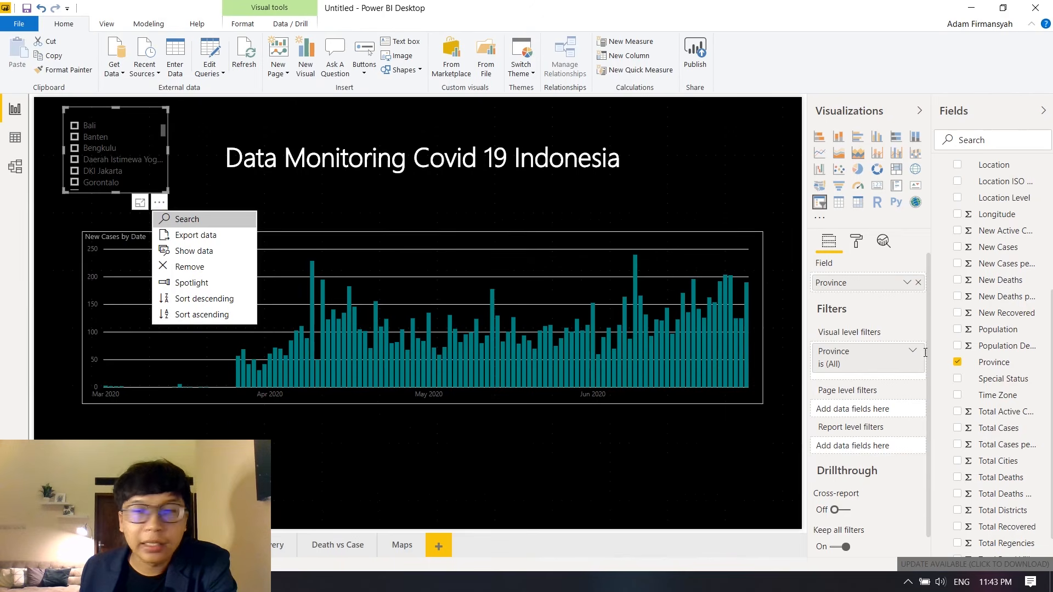
left_click(856, 245)
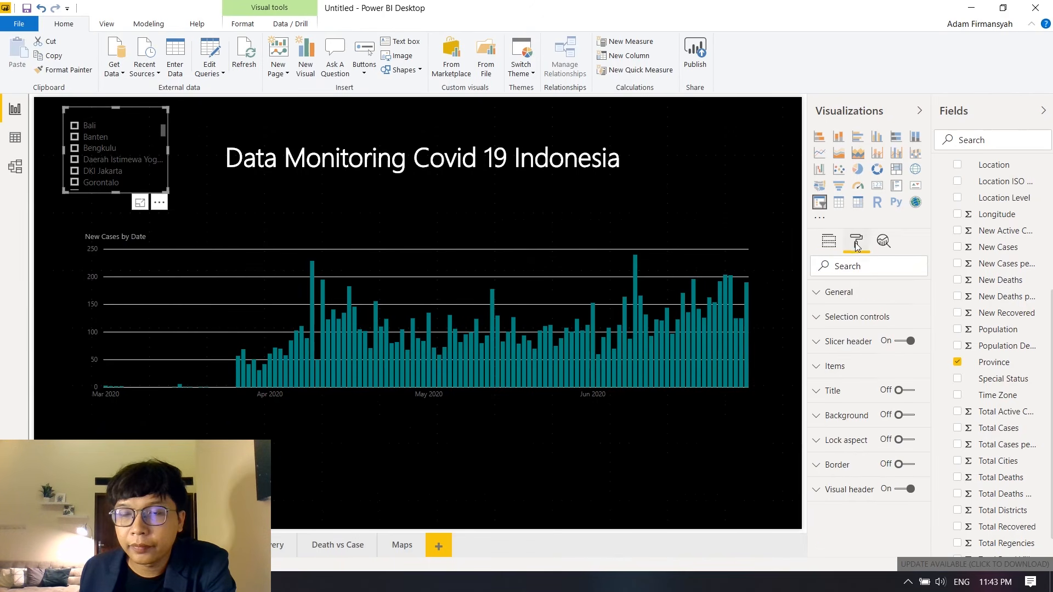
left_click(841, 293)
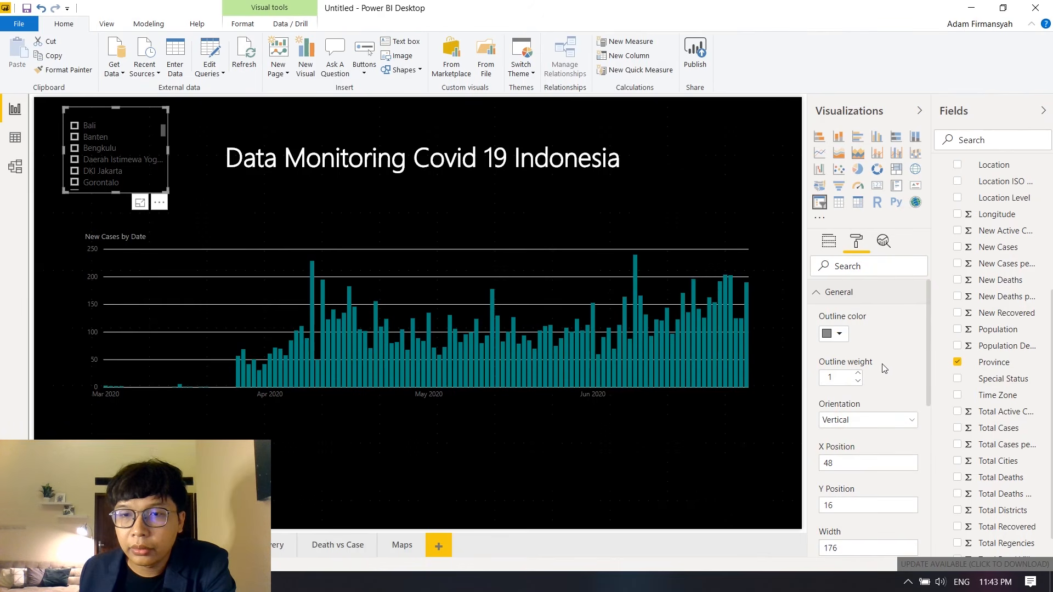
scroll(900, 390, "down", 4)
scroll(842, 303, "up", 2)
scroll(839, 304, "up", 3)
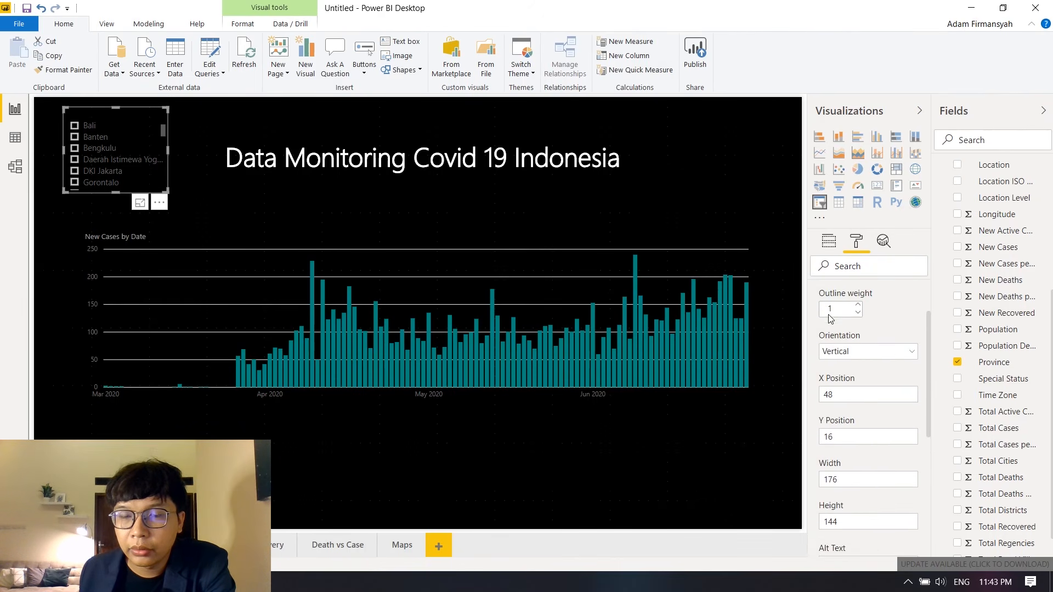
left_click(826, 293)
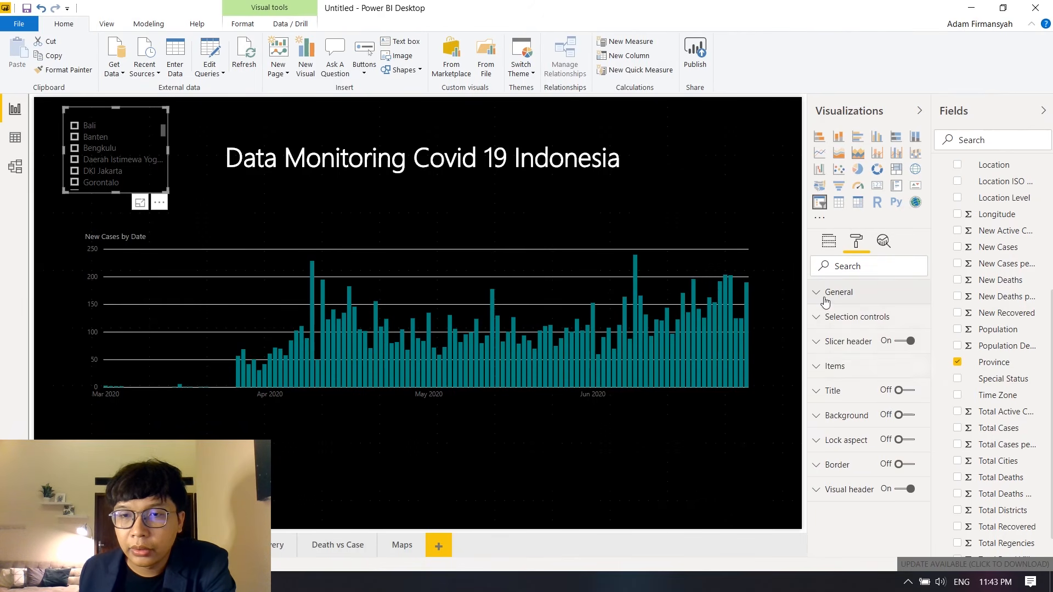
left_click(843, 372)
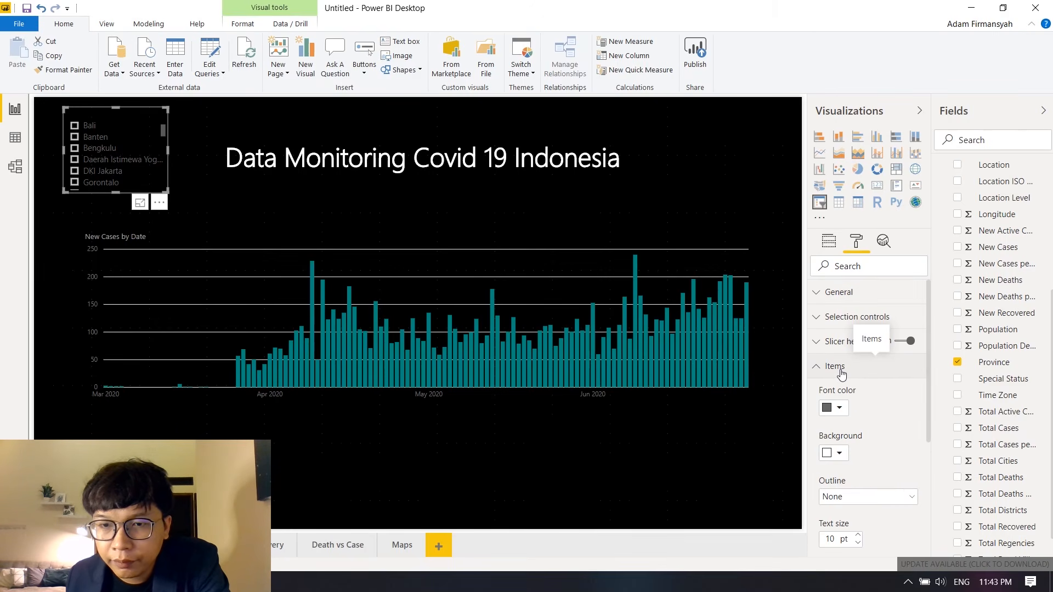
left_click(841, 373)
- Try single selection on the Province slicer with Bengkulu and DKI Jakarta, and turn single select back off
left_click(834, 319)
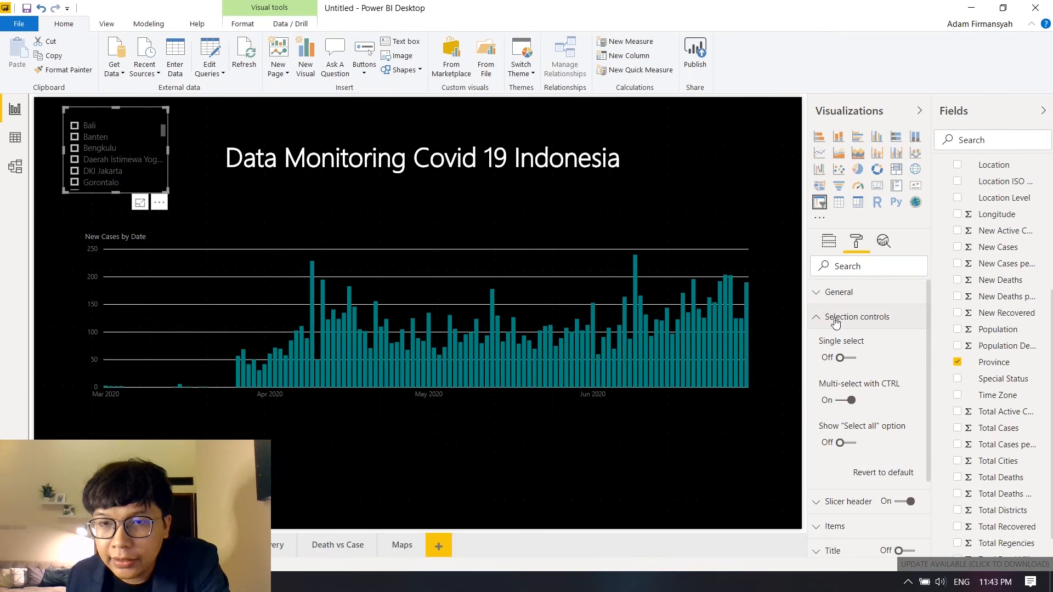
left_click(857, 358)
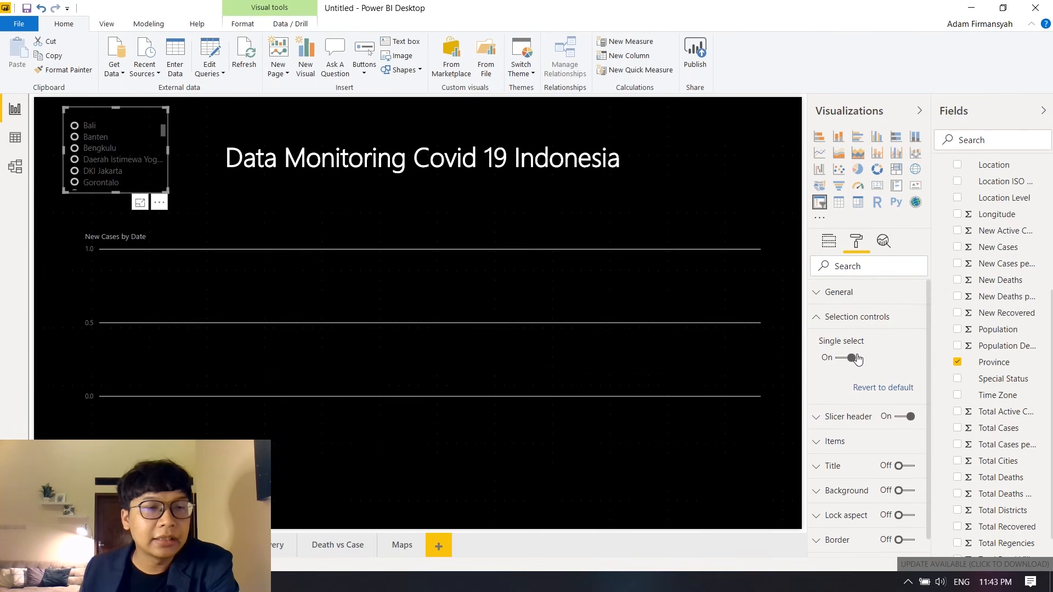
left_click(87, 174)
left_click(93, 148)
left_click(96, 174)
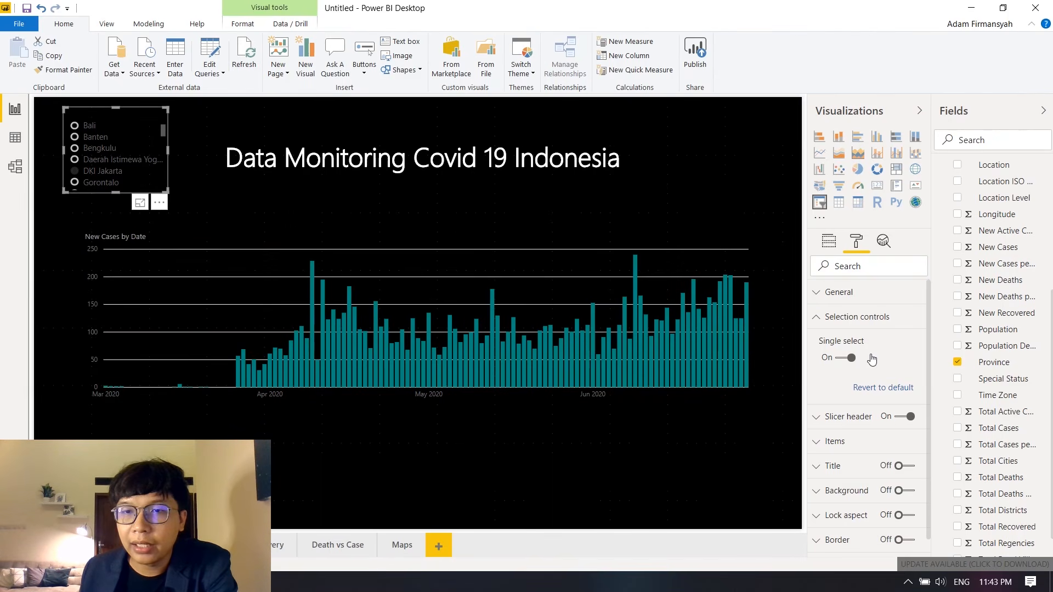
left_click(850, 360)
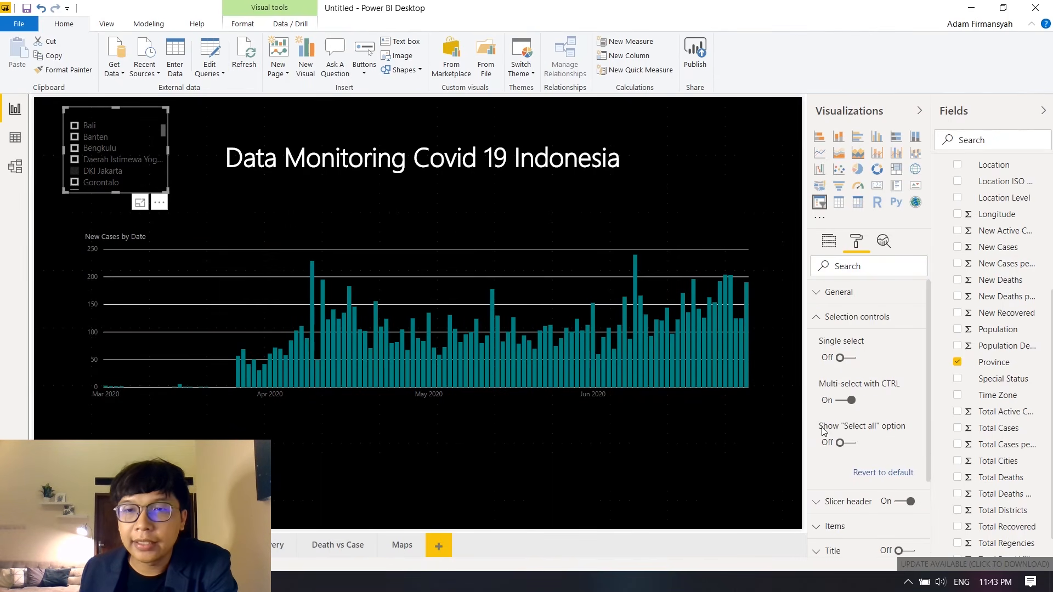
- Check the column chart's response by selecting Daerah Istimewa Yogyakarta and DKI Jakarta in turn in the Province slicer
left_click(76, 172)
left_click(75, 162)
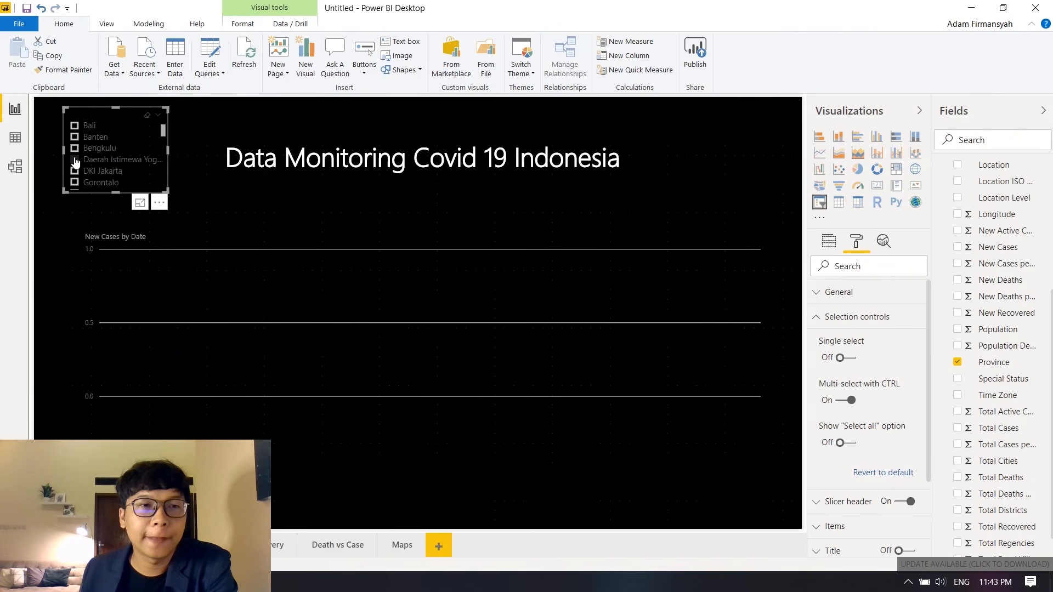
left_click(76, 172)
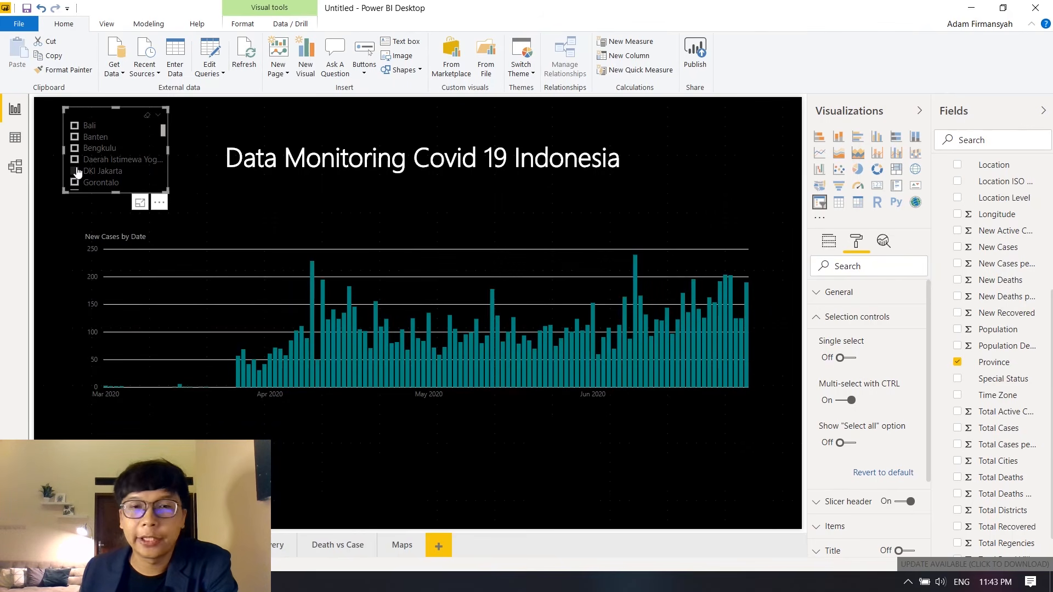
- Remove the Province visual-level filter from the New Cases by Date column chart
left_click(200, 141)
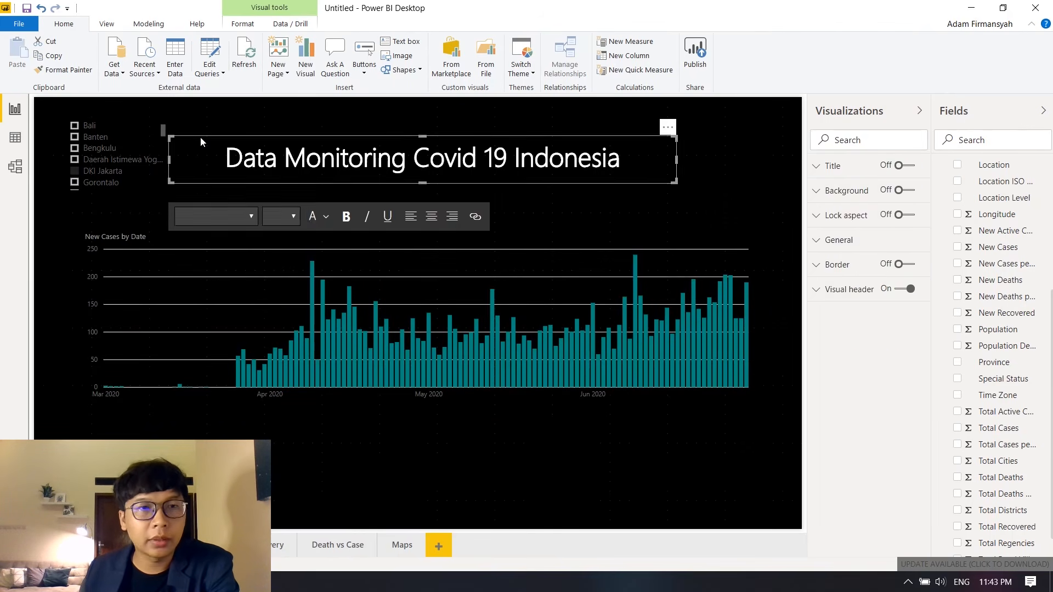
left_click(190, 123)
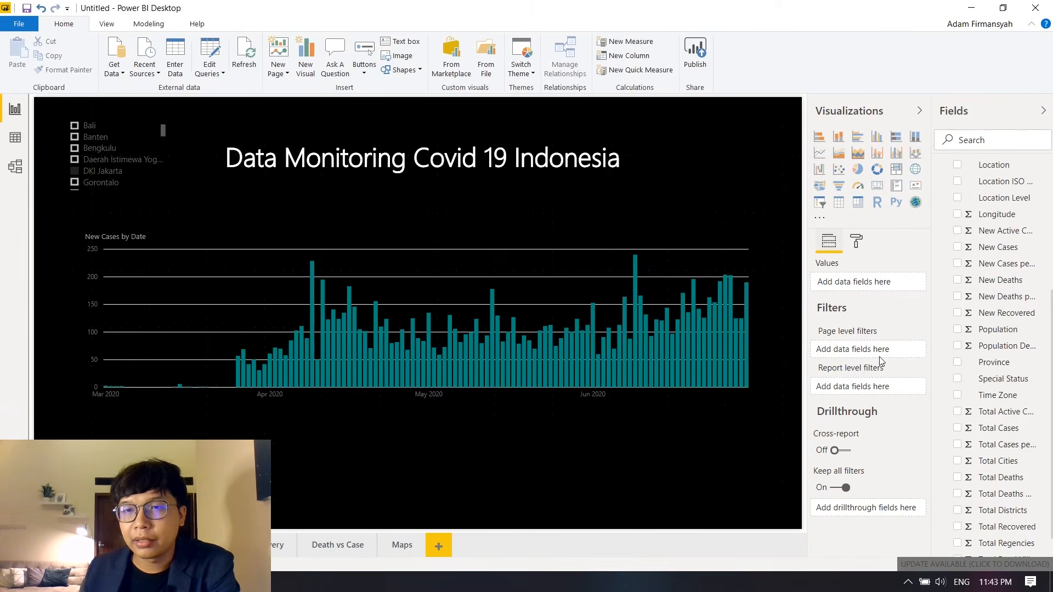
left_click(452, 277)
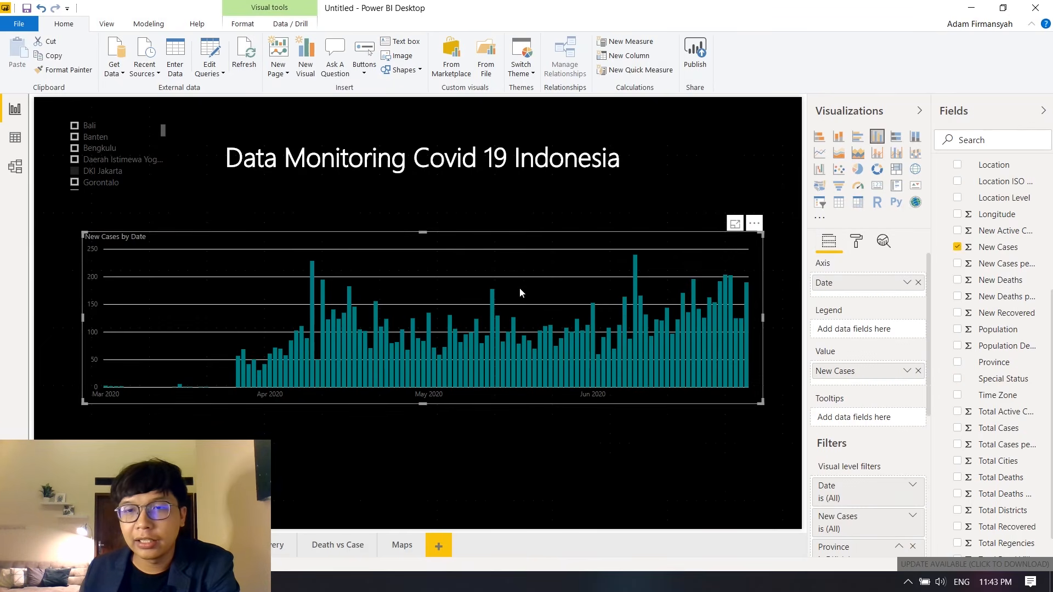
scroll(898, 464, "down", 2)
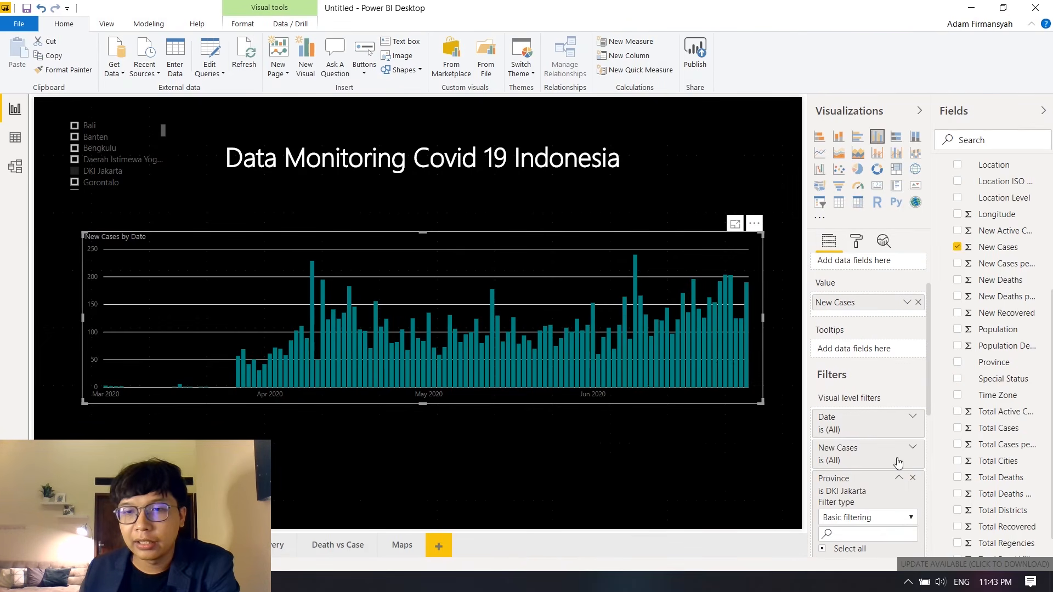
left_click(914, 481)
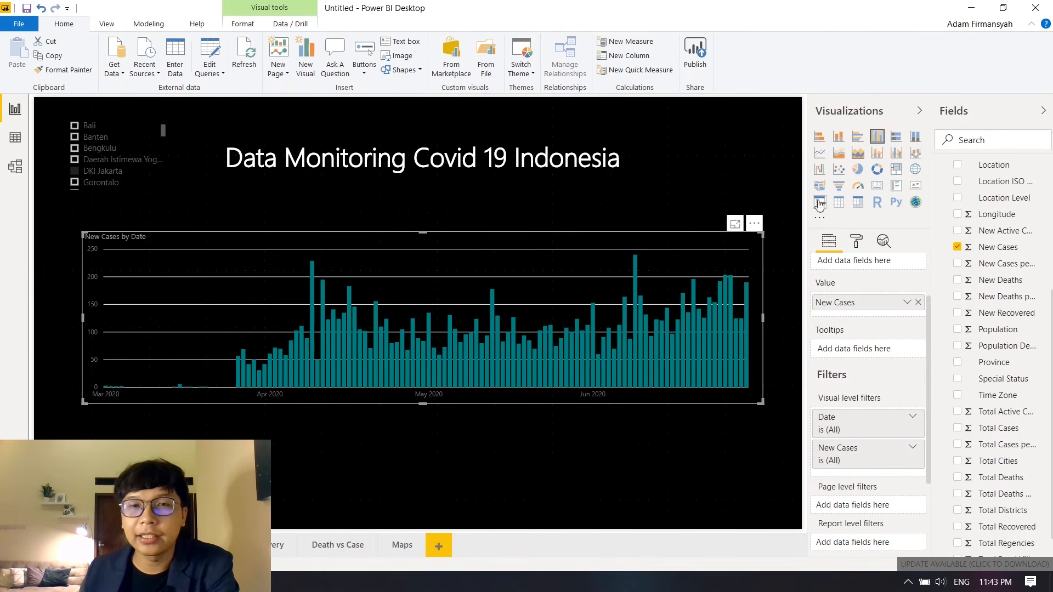
- Test the Province slicer on the chart with Daerah Istimewa Yogyakarta and Bengkulu, and clear the selection to include all provinces
left_click(75, 160)
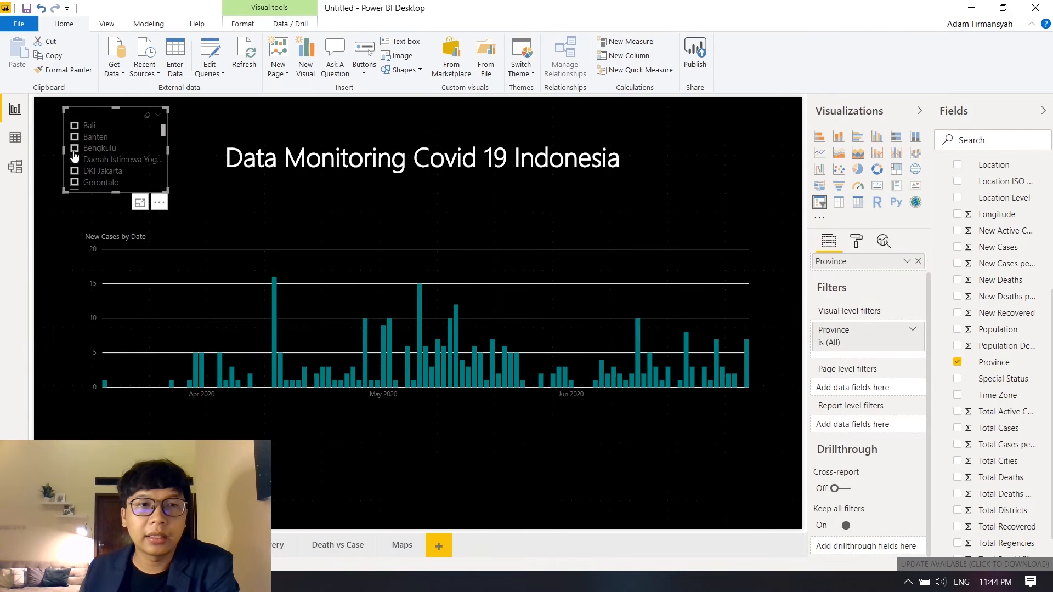
left_click(75, 155)
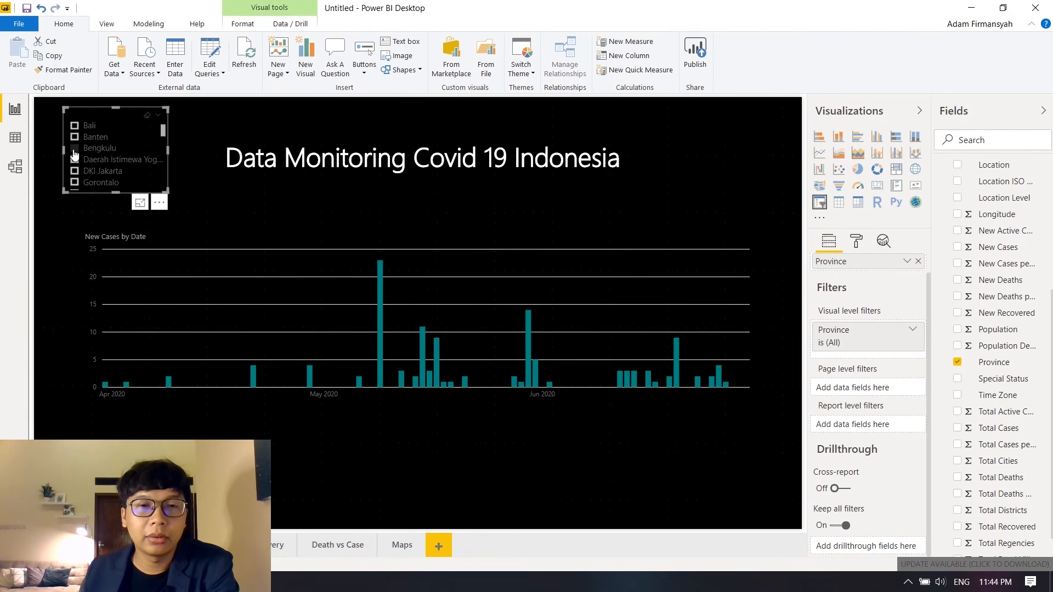
left_click(74, 152)
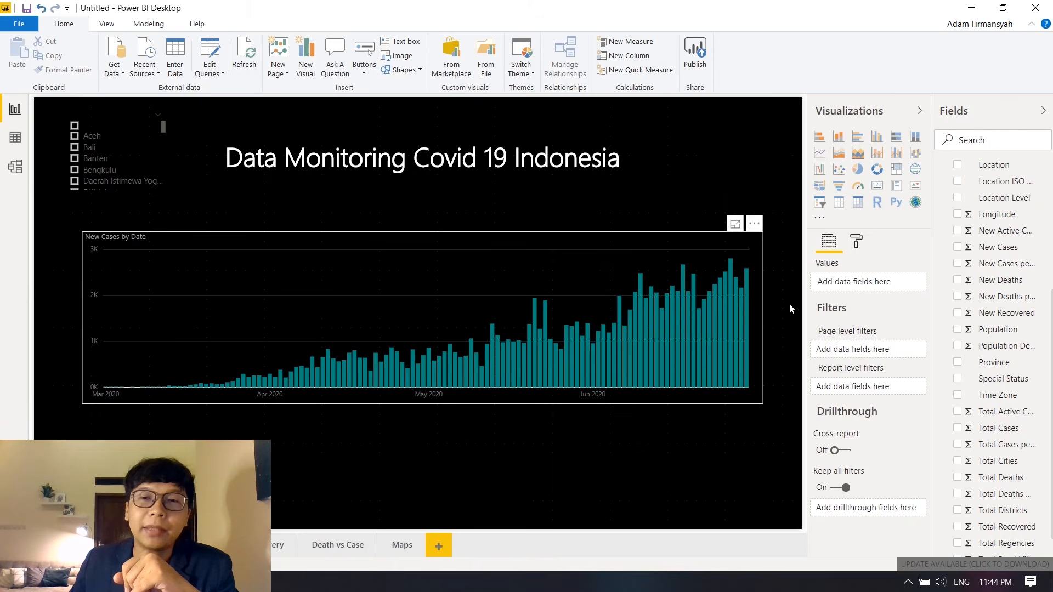
left_click(274, 545)
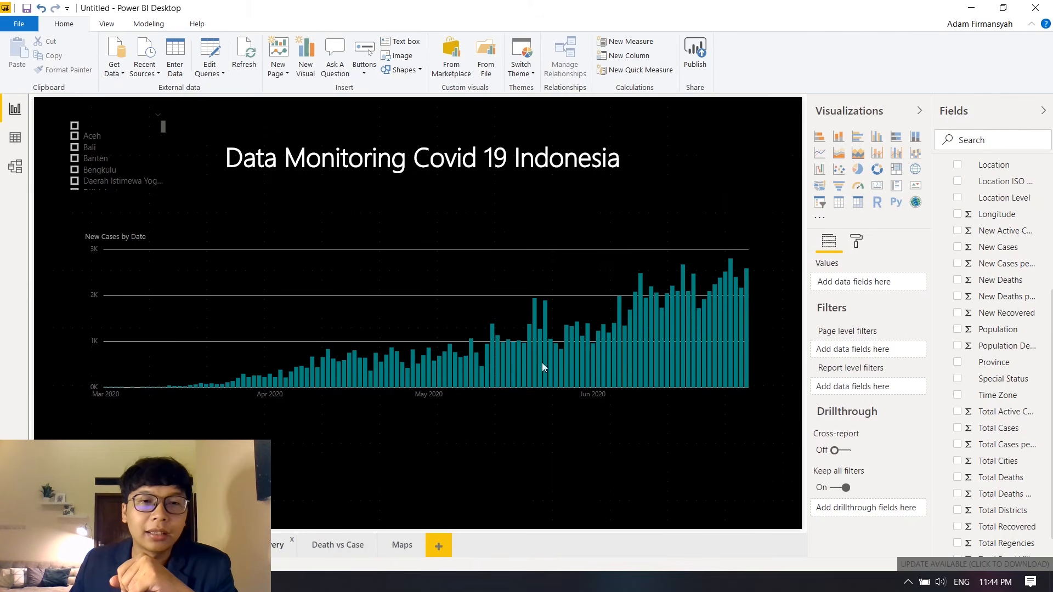